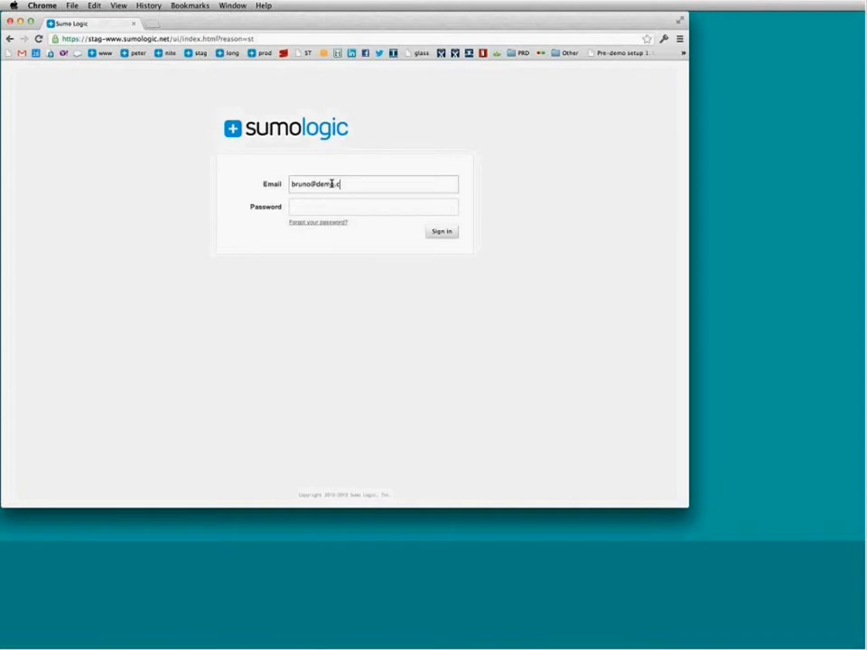
Enter the account password and sign in
key(Tab)
text(******)
key(Return)
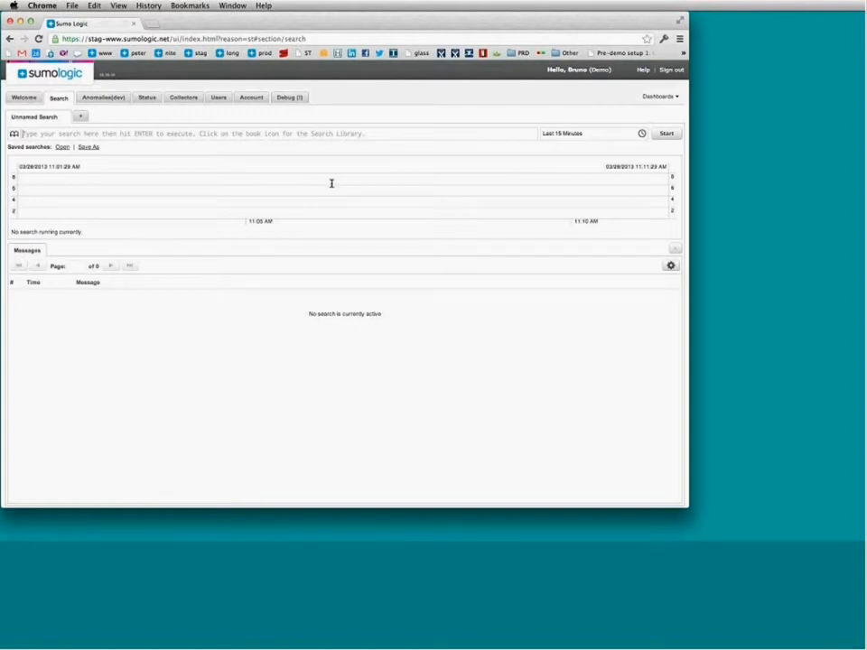
Set the time range to Last 60 Minutes and run the search error or *exception* or fail*
key(Tab)
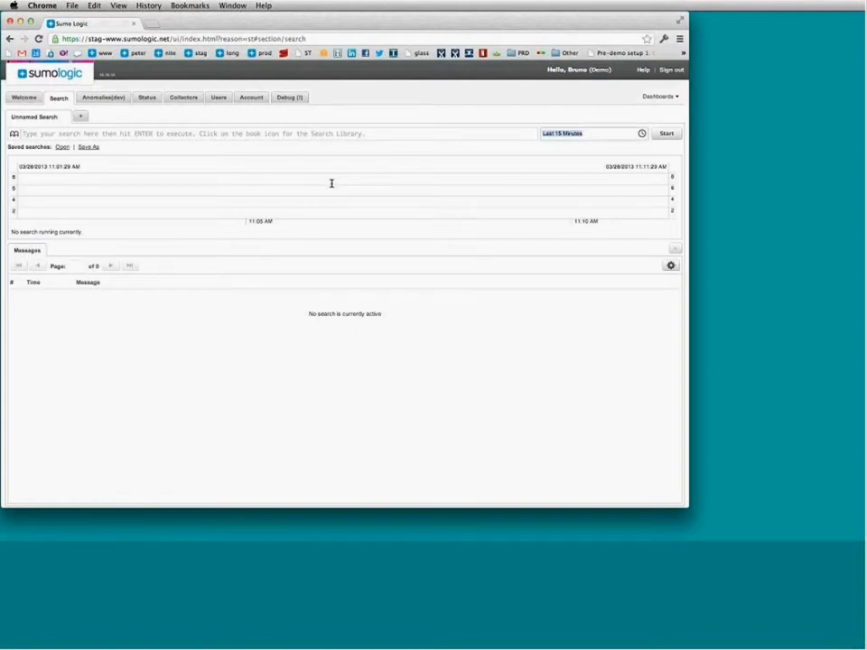
click(566, 208)
click(199, 134)
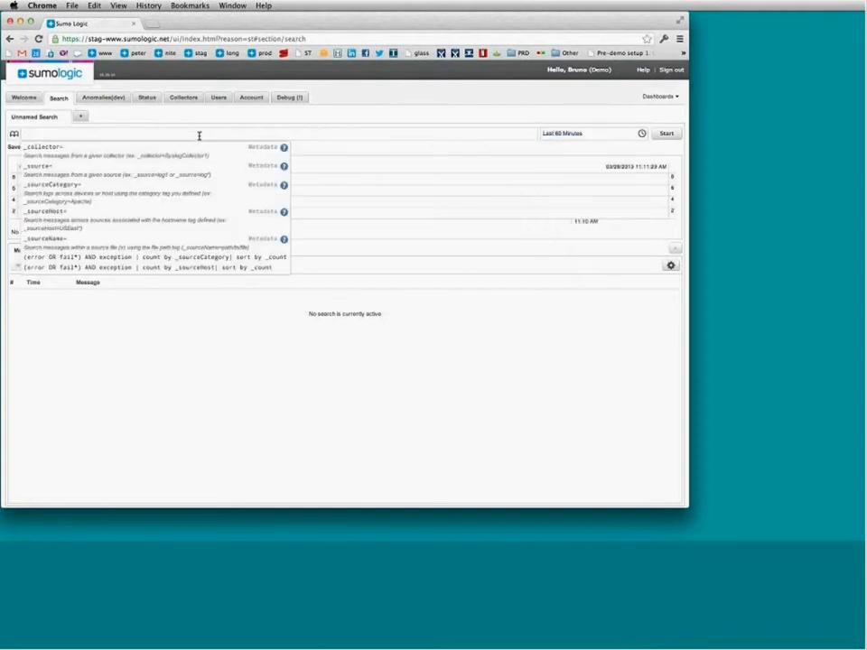
text(error)
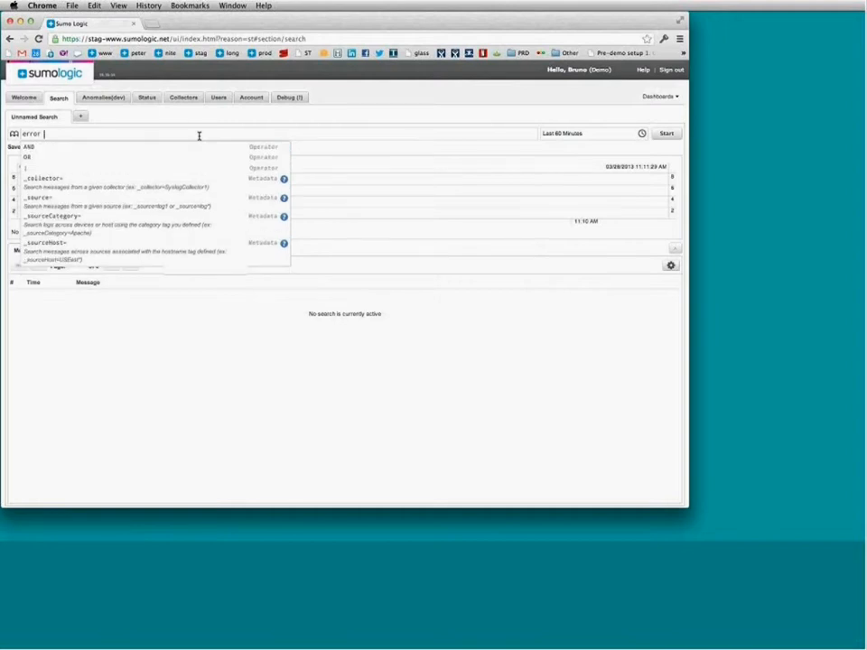
text( or )
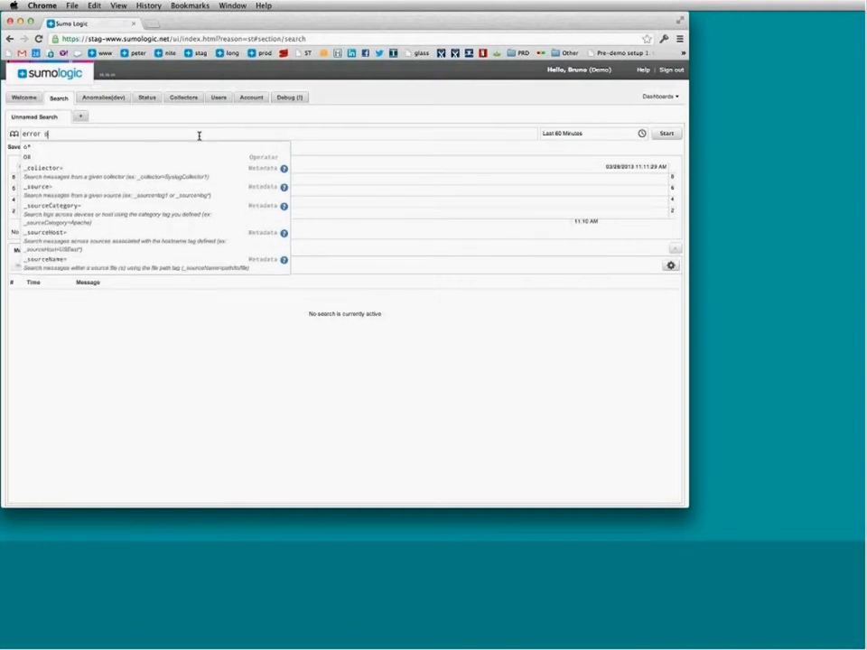
text(*exception)
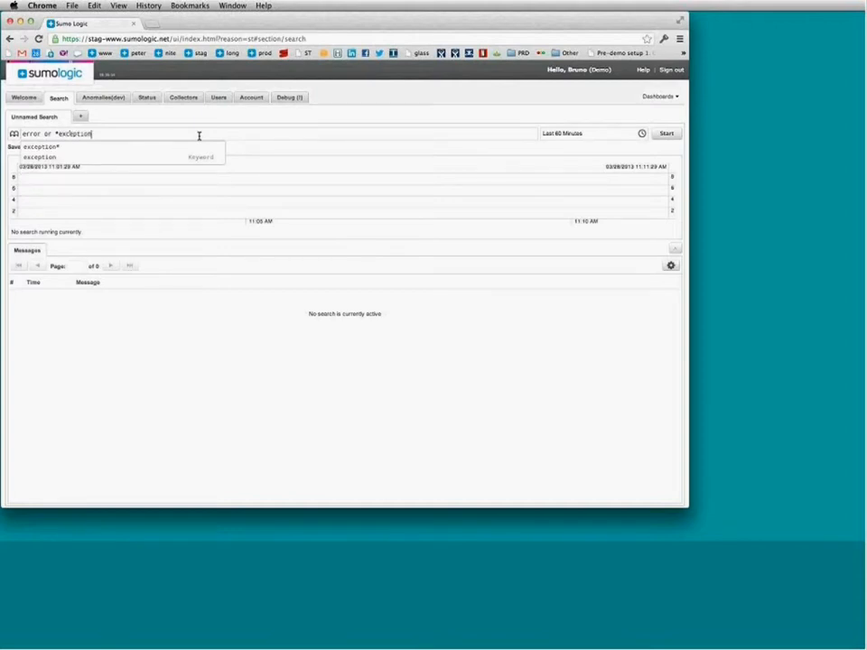
text(* or)
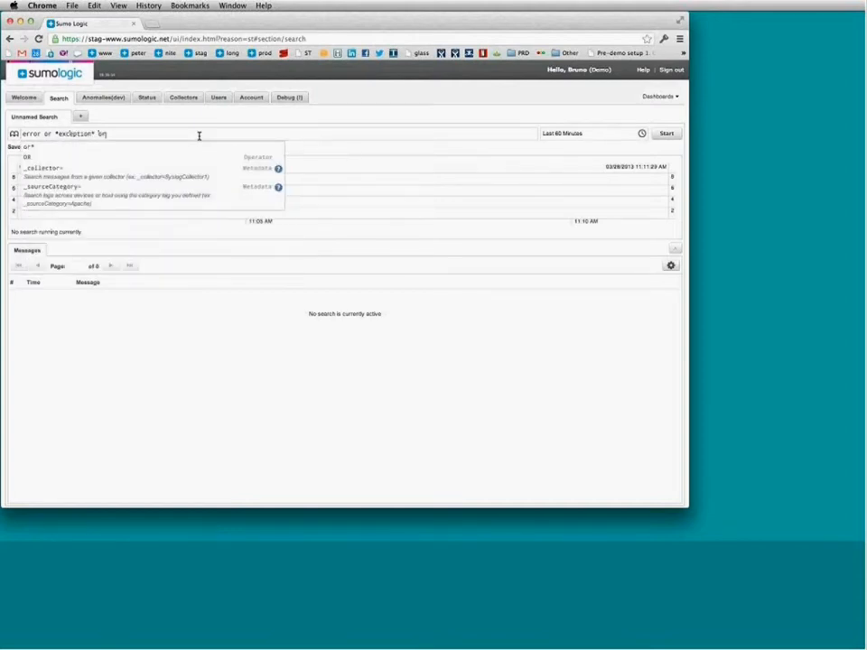
text( fail*)
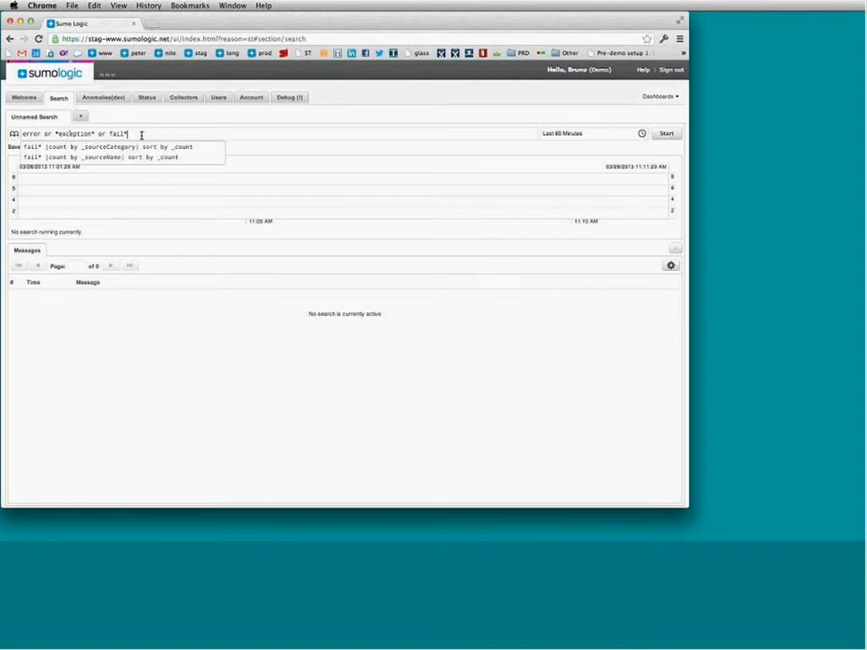
click(668, 135)
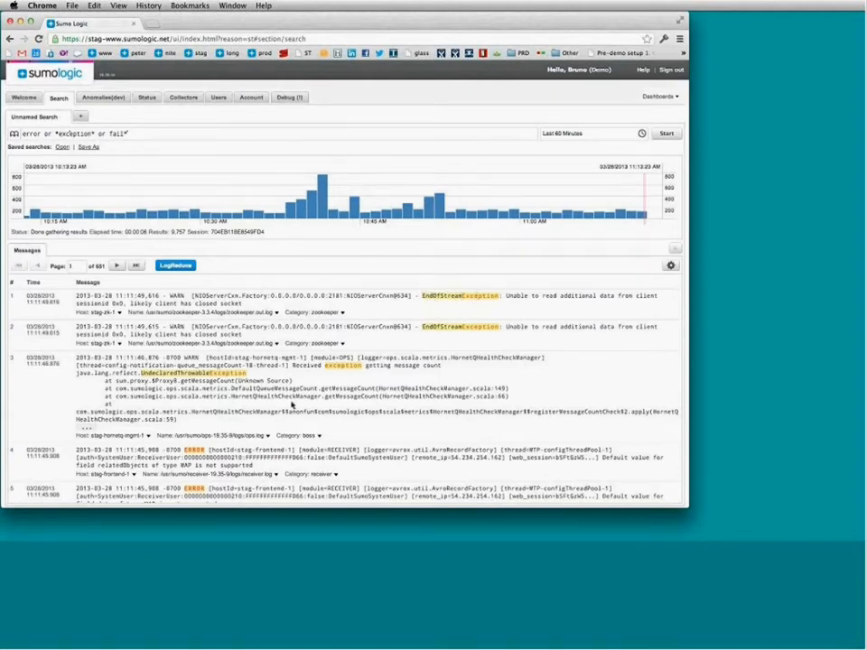
Look through the matching log messages to examine their format, highlighted keywords and log levels
scroll(334, 368, down, 3)
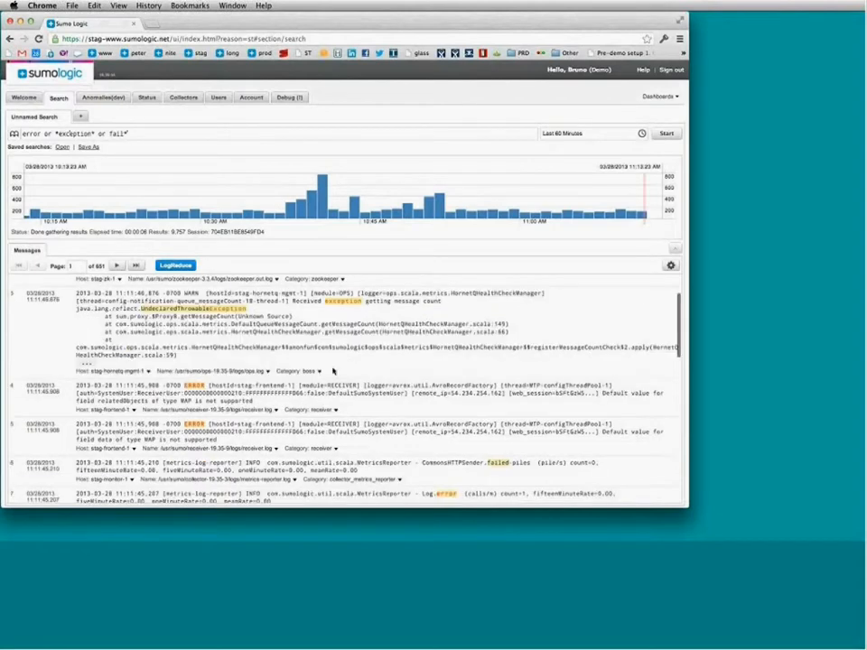
scroll(310, 408, down, 2)
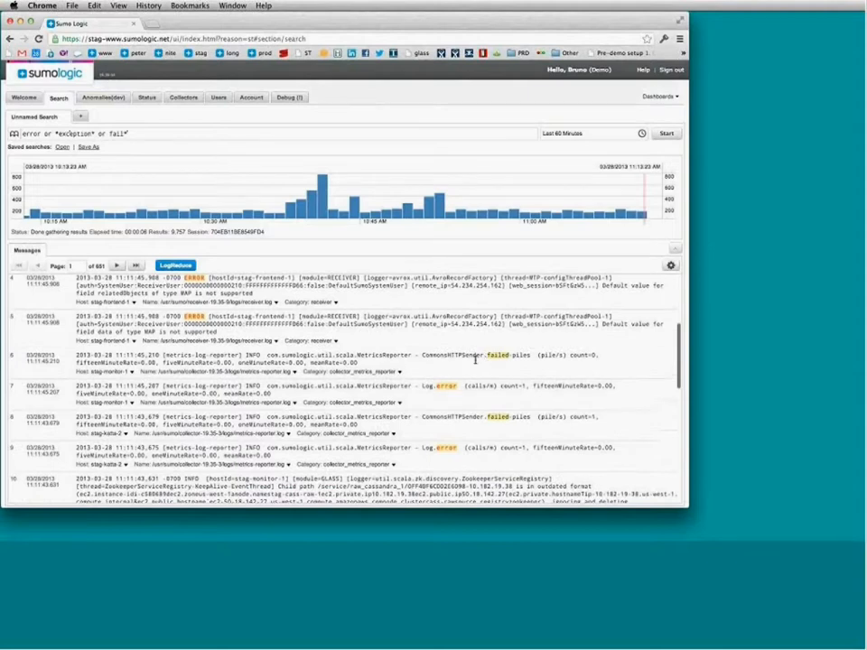
scroll(497, 391, down, 2)
scroll(495, 406, down, 2)
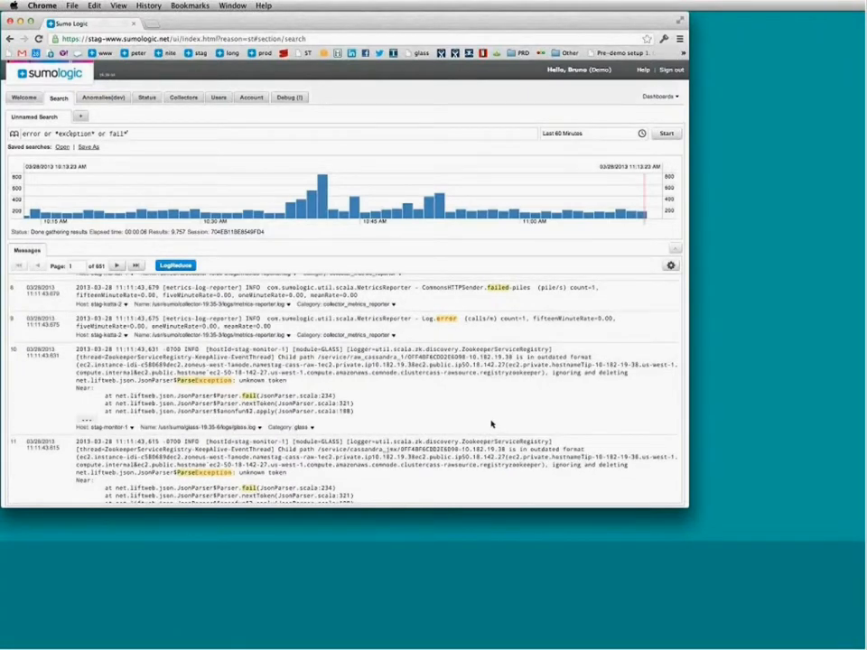
scroll(491, 424, up, 6)
scroll(493, 423, down, 1)
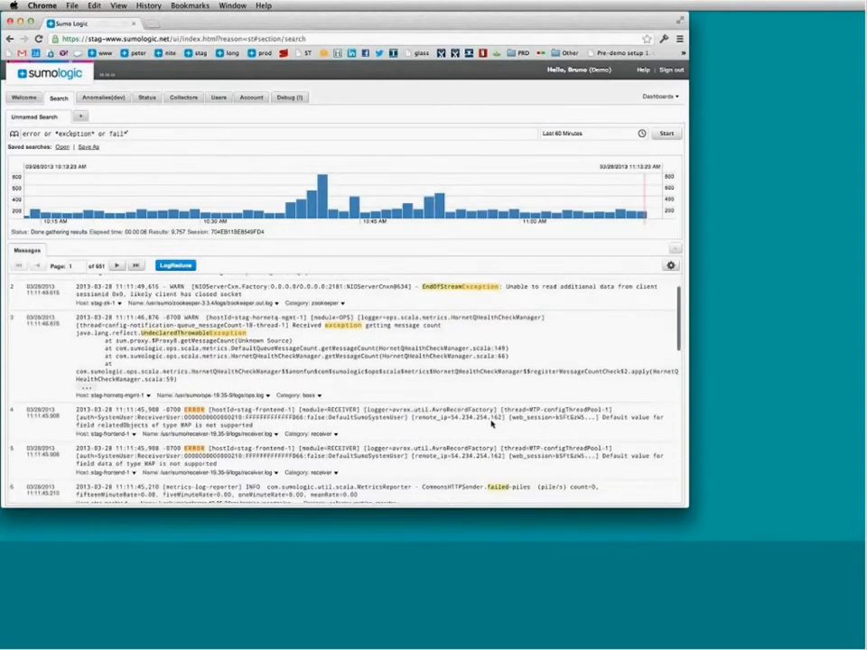
scroll(491, 424, down, 5)
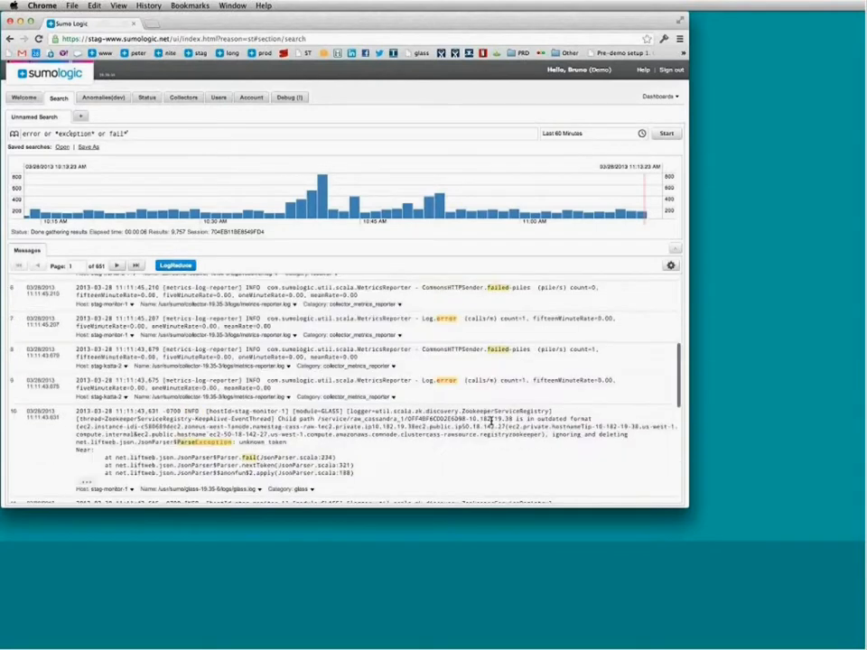
scroll(492, 424, down, 1)
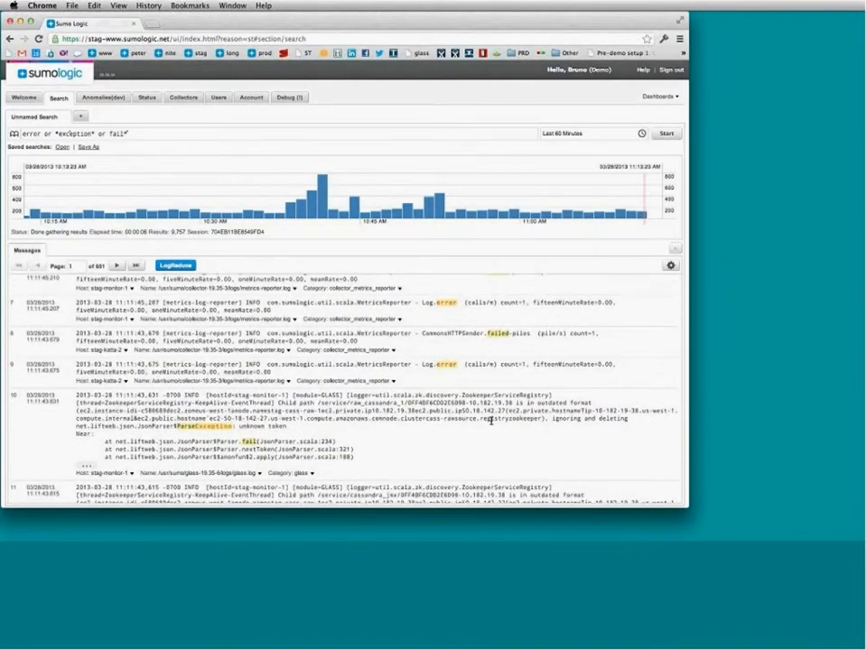
scroll(491, 423, down, 2)
scroll(492, 424, down, 1)
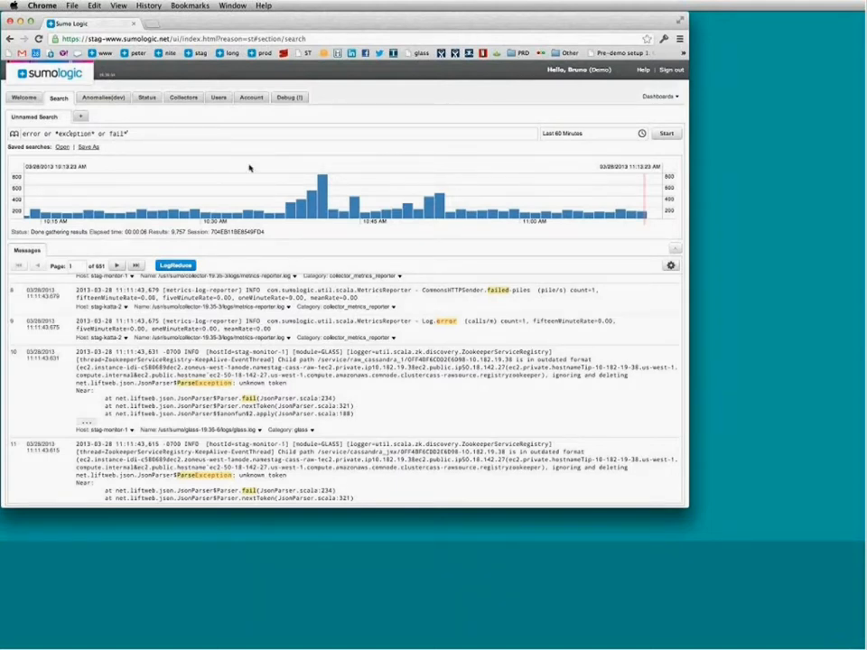
Append | parse regex "[+-]\d\d\d\d (?<level>).*? " to the query and run it
click(259, 136)
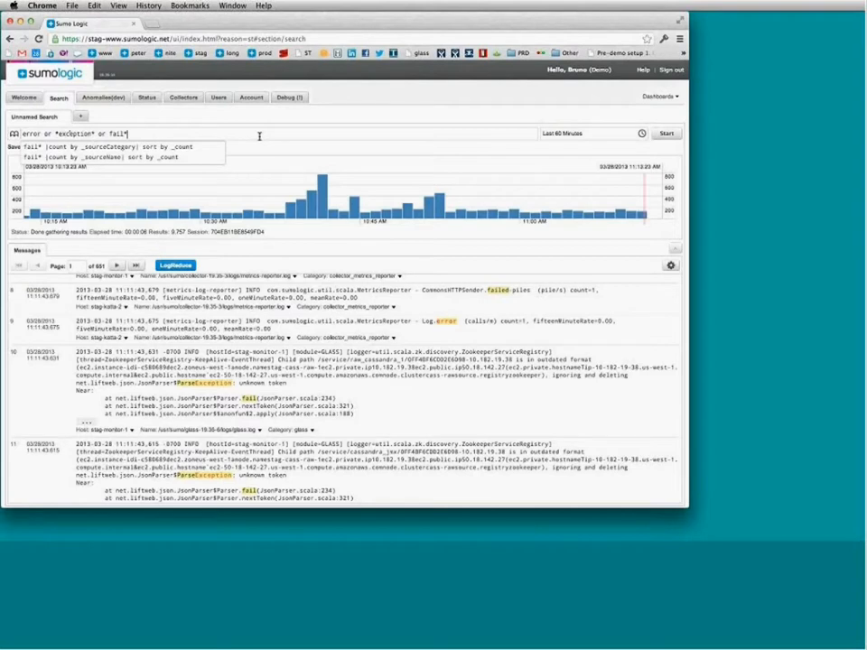
text(|)
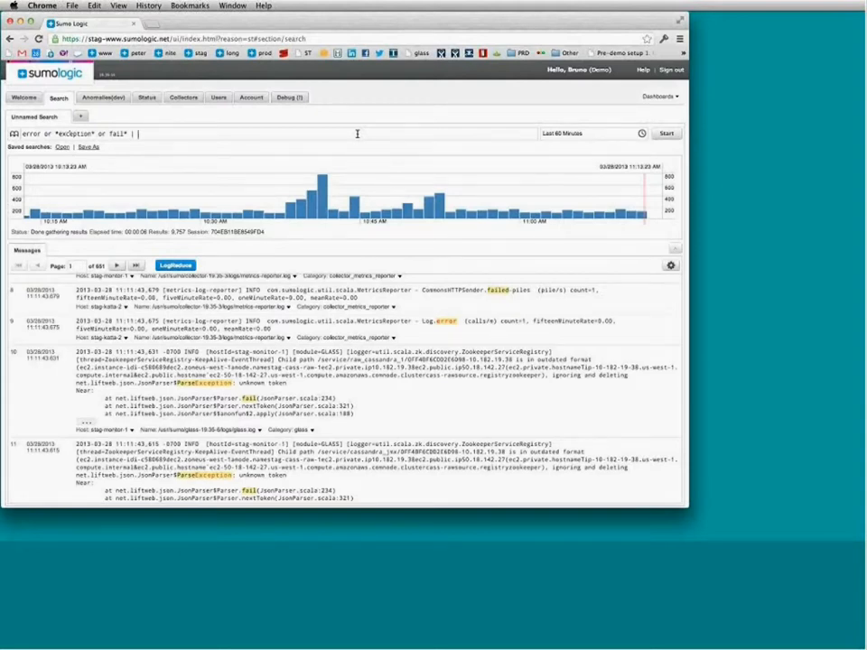
text(parse re)
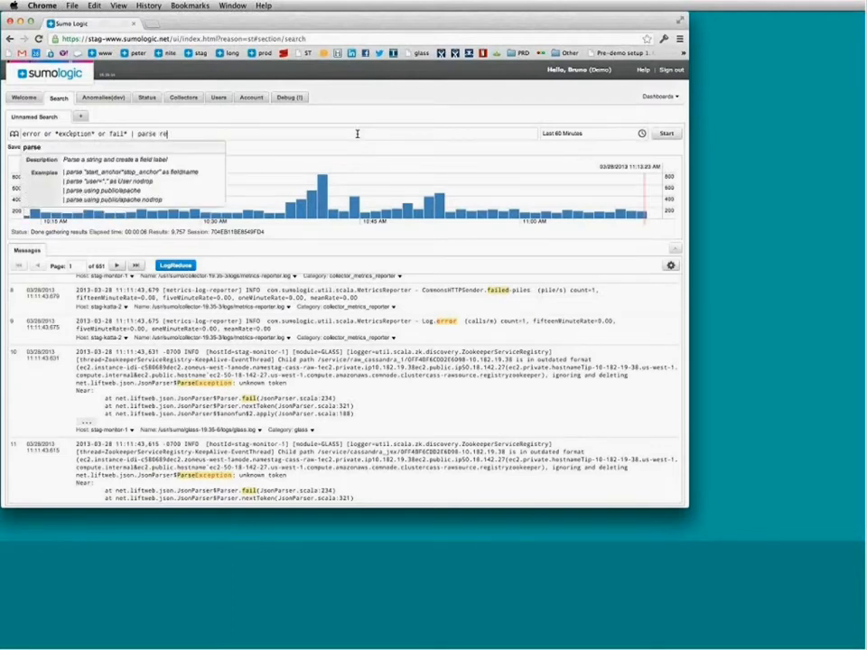
text(gex ")
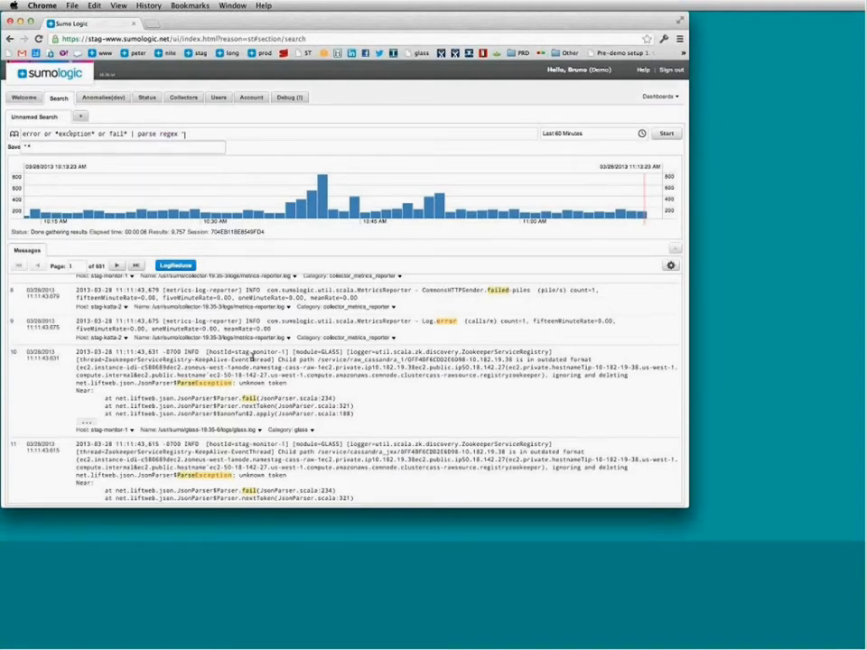
text((?)
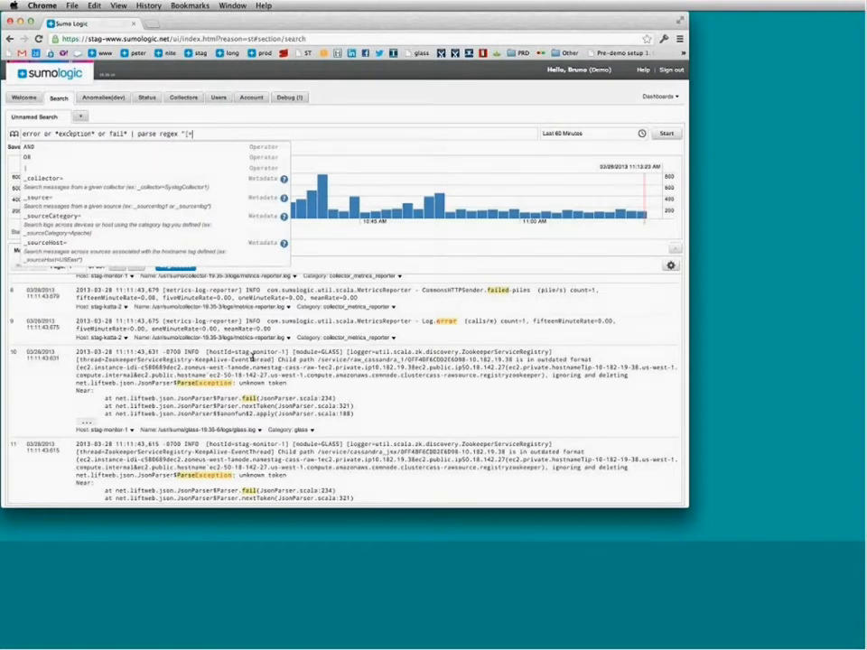
text(-]\d\d\d\d (?<level> .*?)
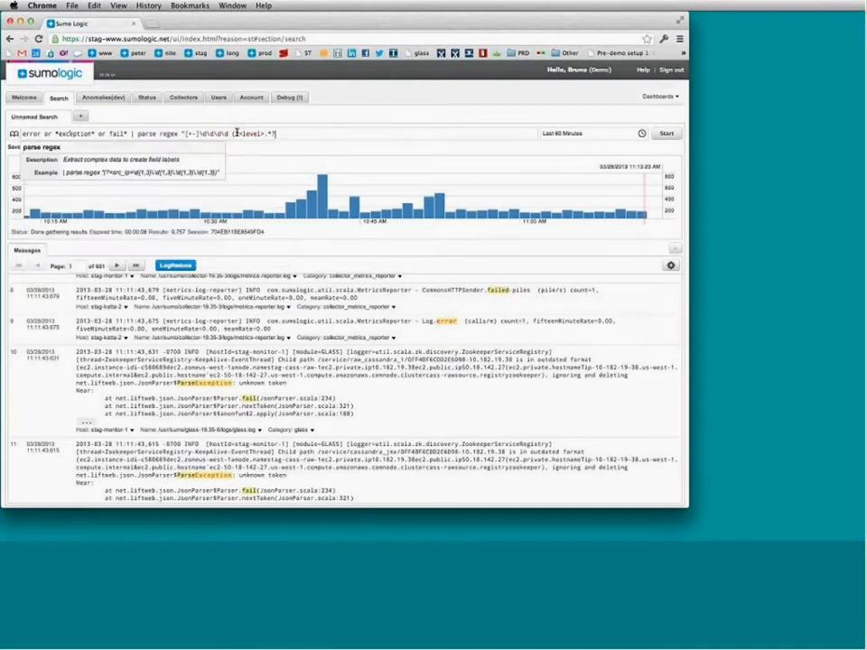
key(Return)
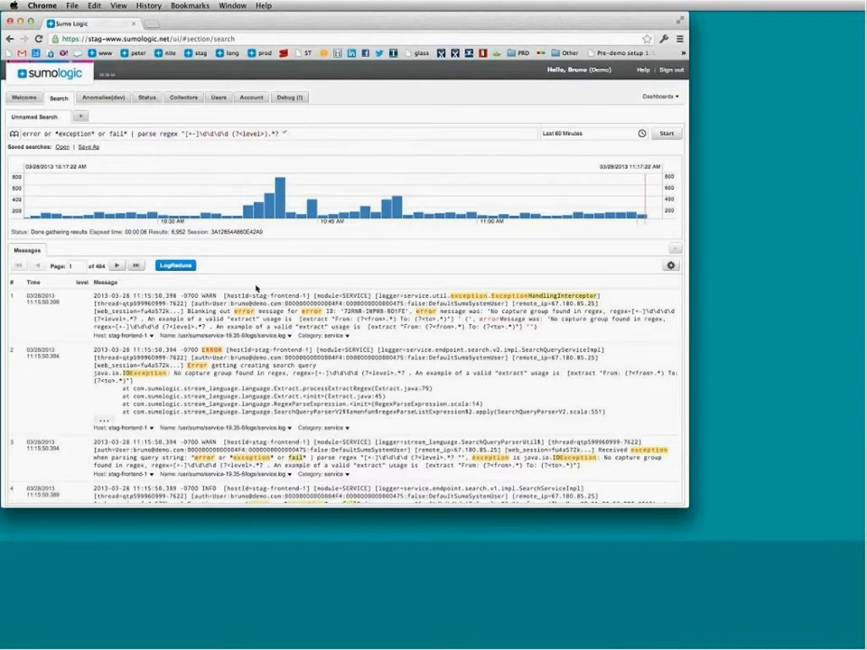
Correct the regex capture group to (?<level>.*?) and rerun the search
click(267, 134)
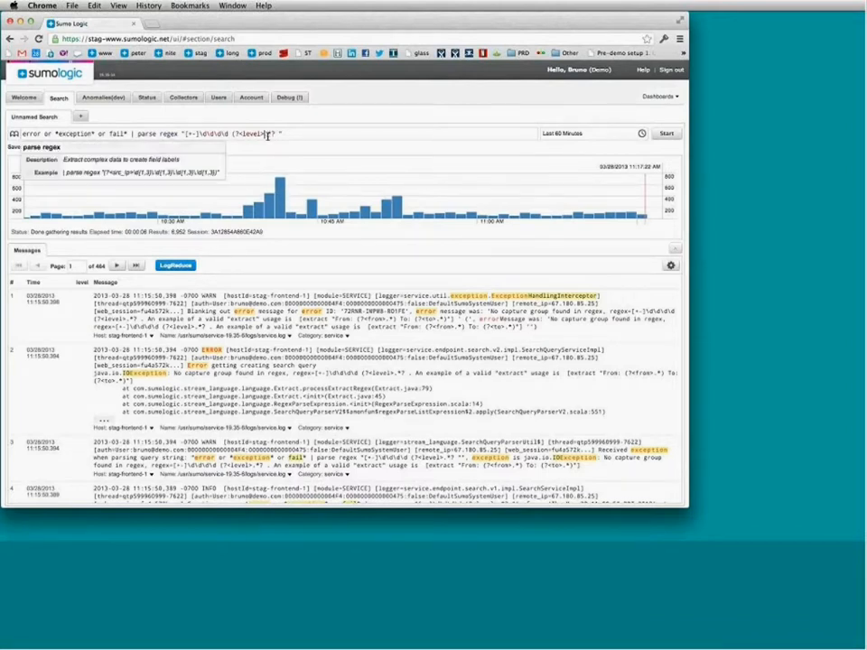
text())
key(Return)
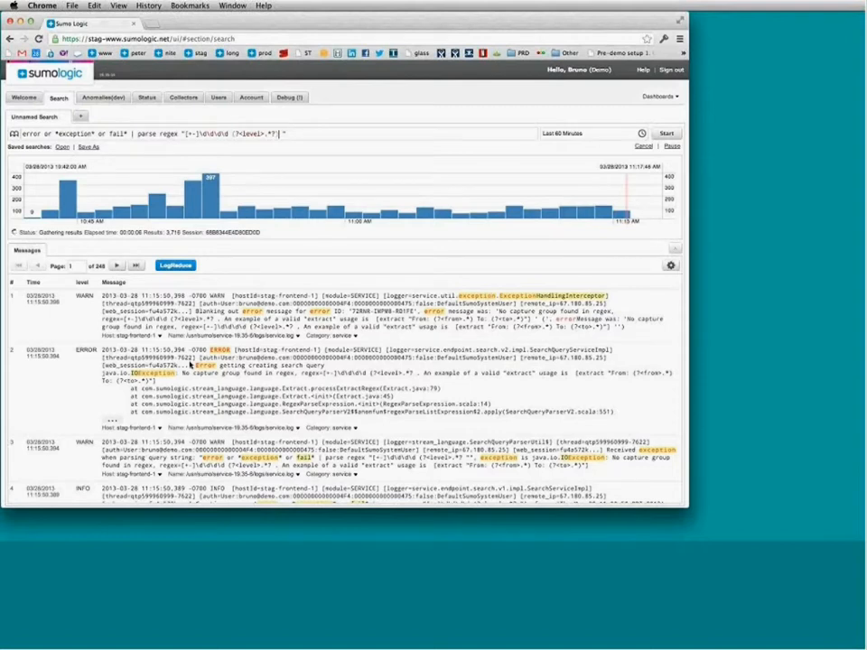
Check the parsed level values in the messages, append | count by level to the query and run it
scroll(223, 384, down, 3)
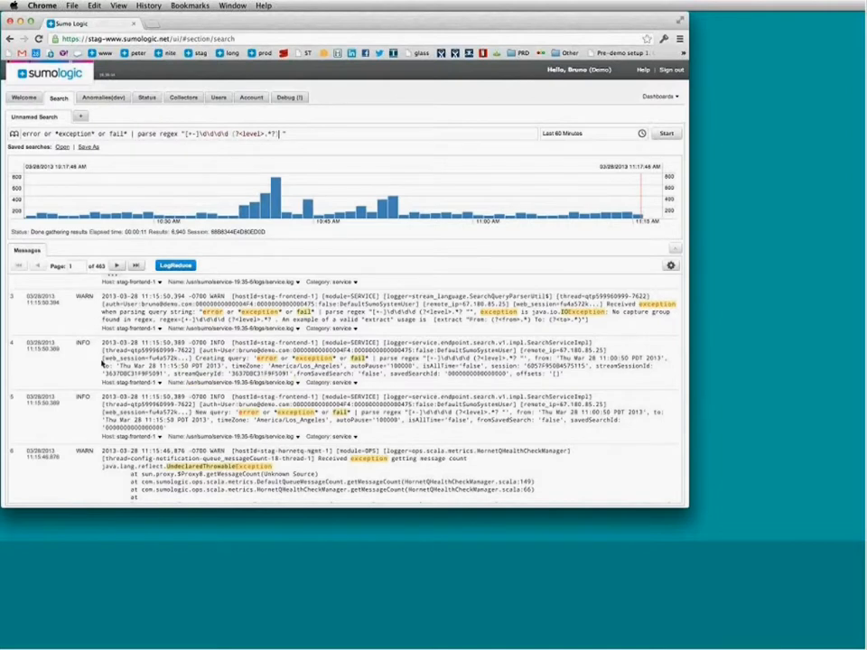
scroll(102, 364, down, 3)
scroll(102, 364, up, 6)
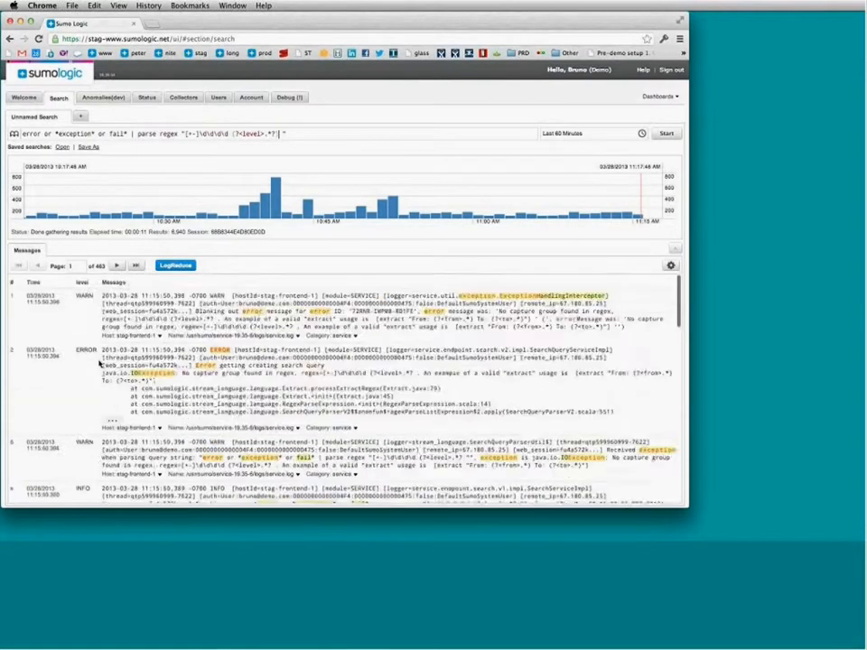
scroll(101, 363, down, 3)
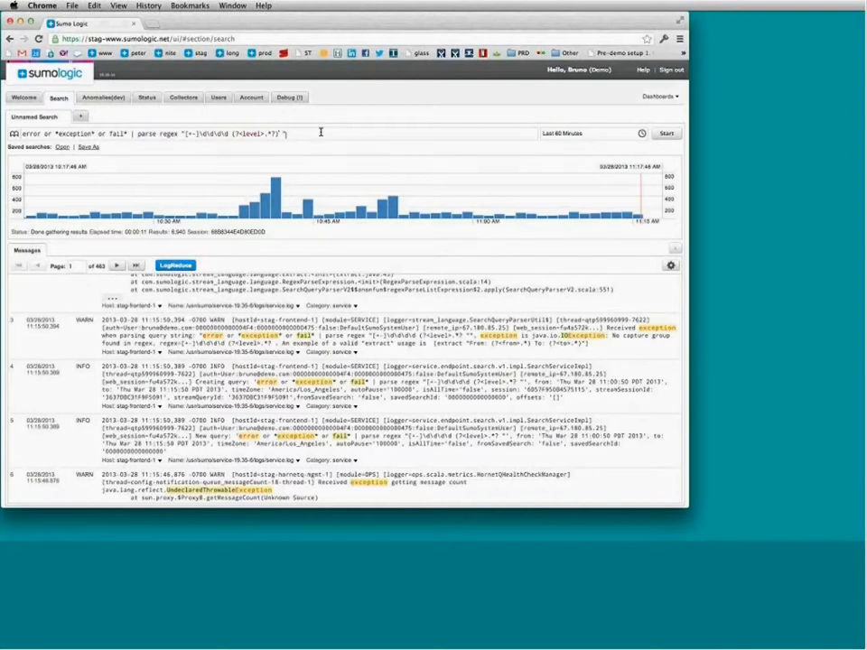
text(| )
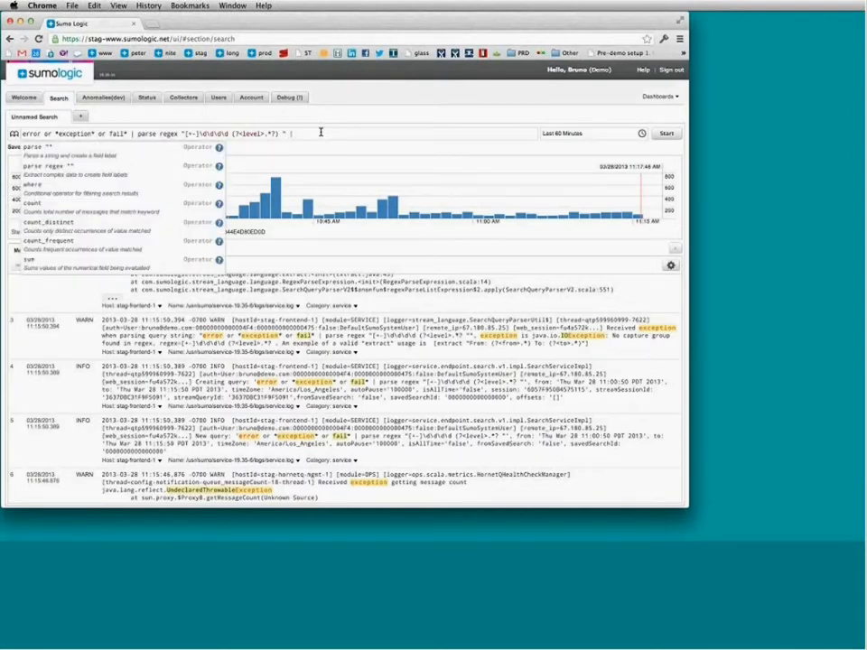
text(count)
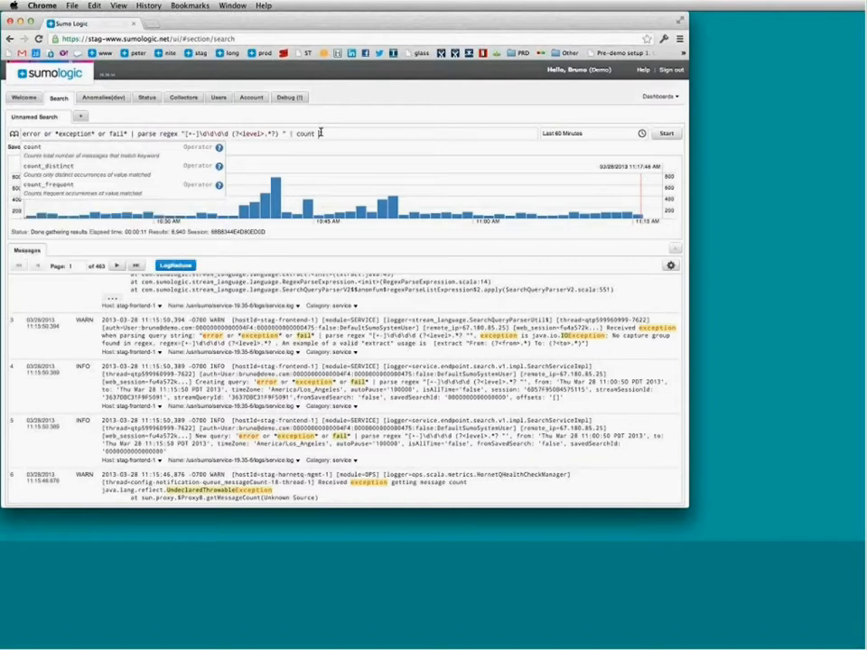
text( | )
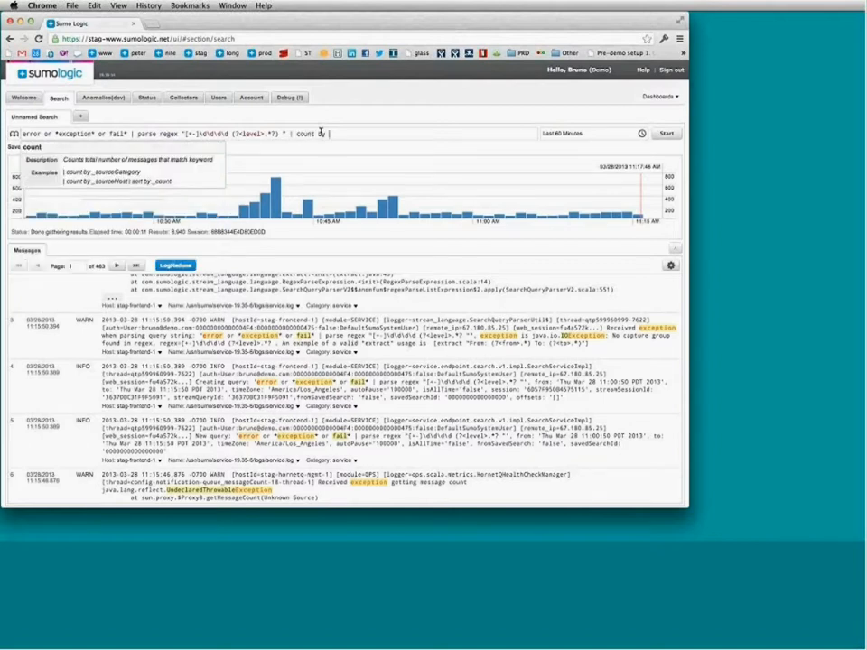
text(level)
key(Return)
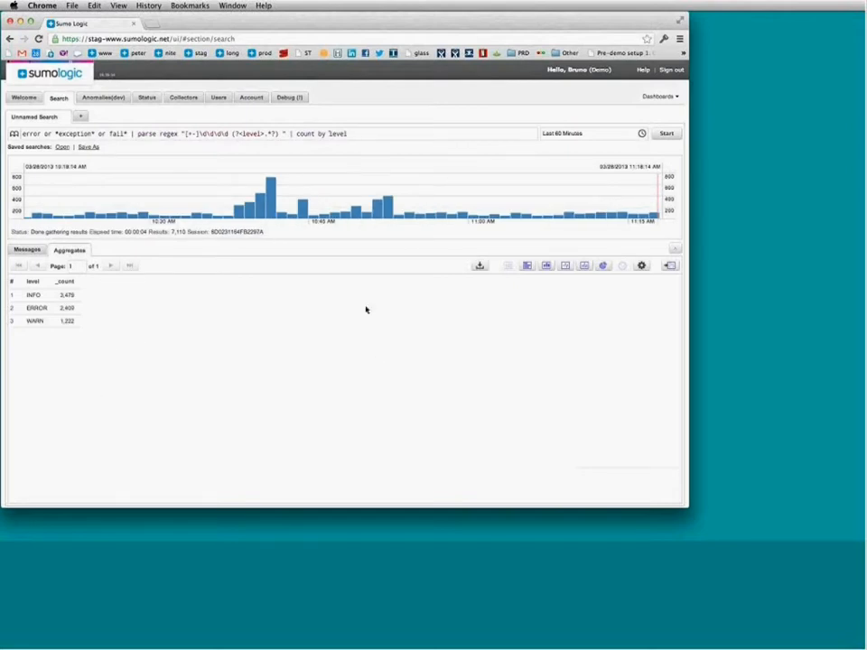
Display the counts by level as a pie chart and inspect the INFO and WARN slices
click(603, 265)
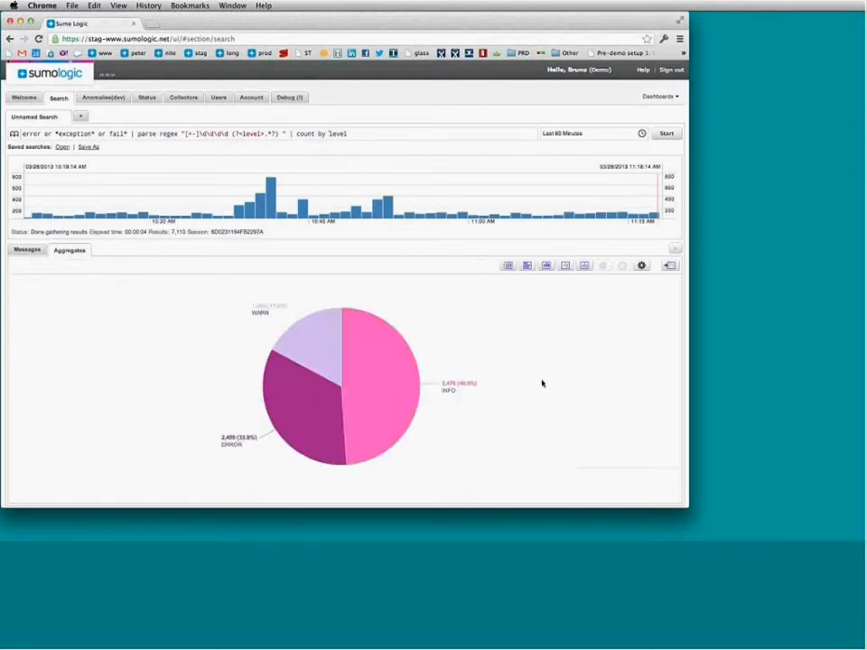
mouse_move(389, 447)
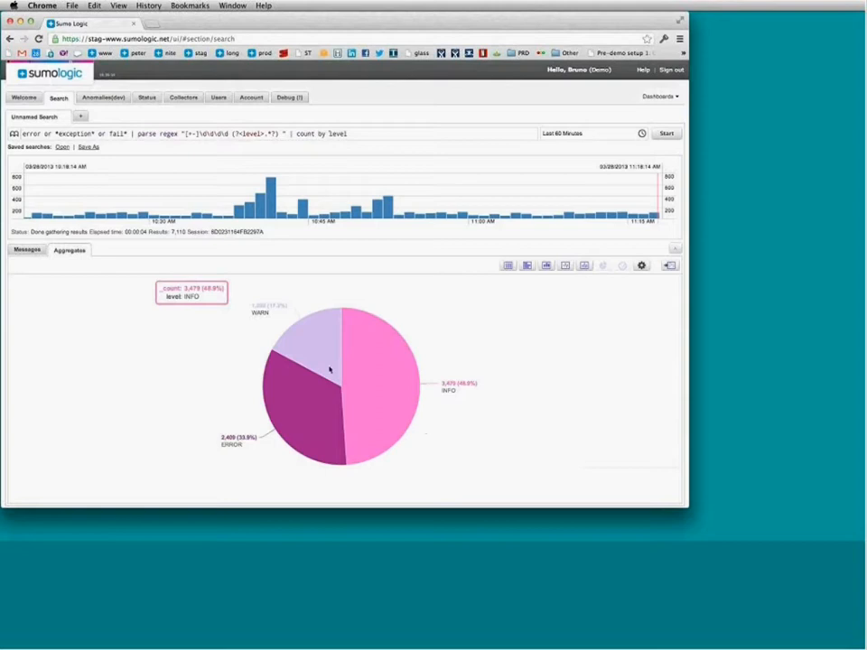
mouse_move(314, 350)
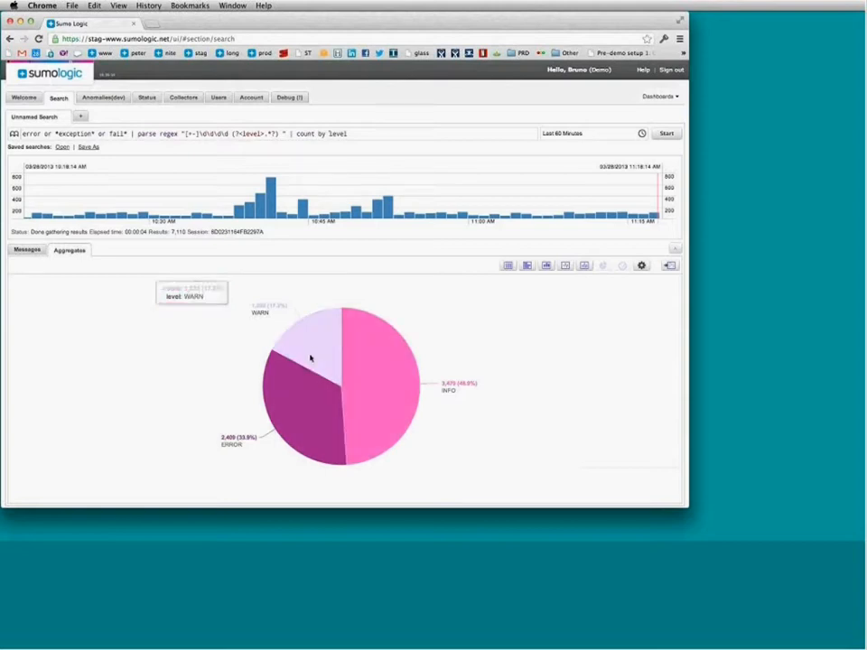
Replace the count by level clause in the query with where level!="INFO" and run the search
mouse_move(310, 425)
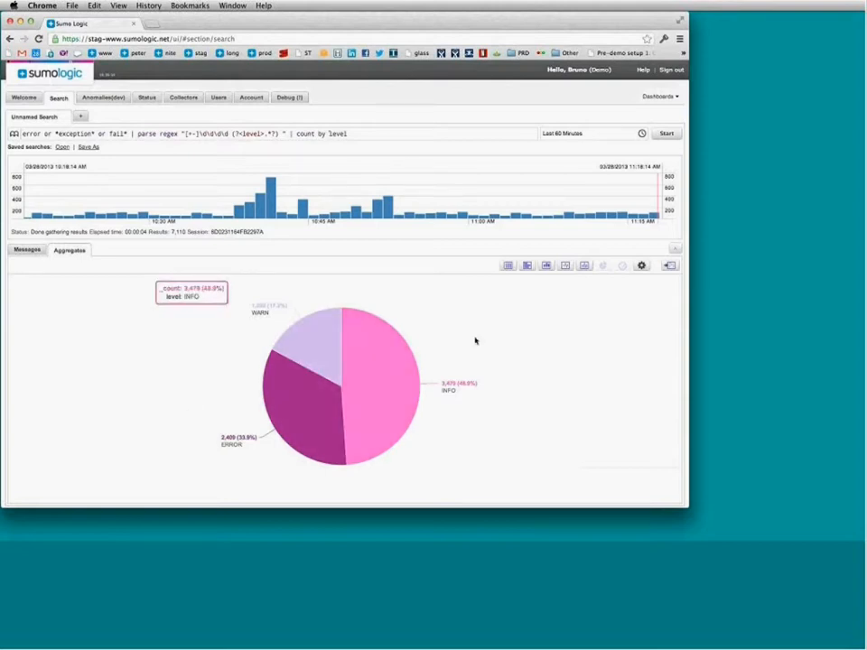
click(394, 135)
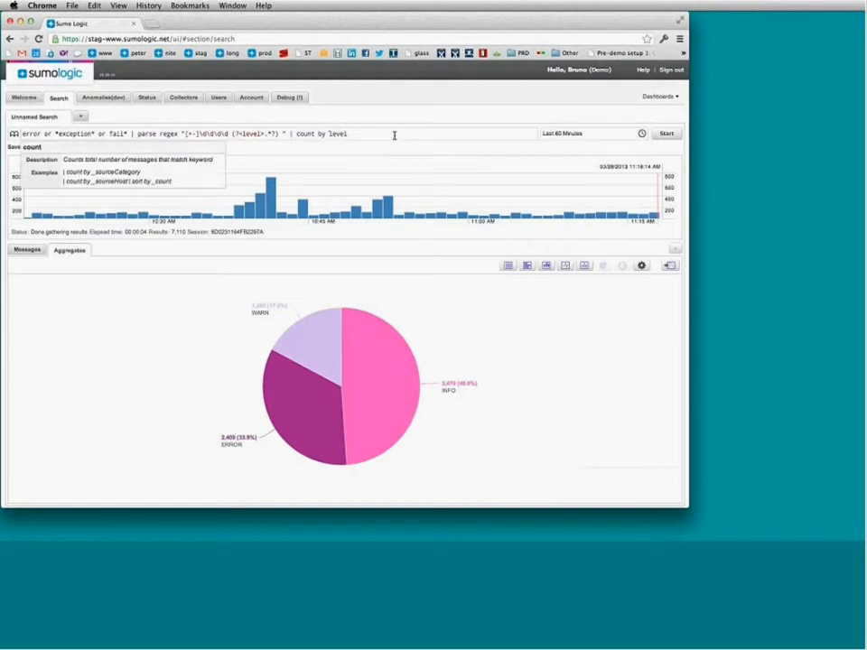
key(alt+shift+Left)
key(alt+shift+Left)
key(alt+shift+Left)
key(Left)
key(alt+shift+Right)
key(alt+shift+Right)
key(alt+shift+Right)
text(where)
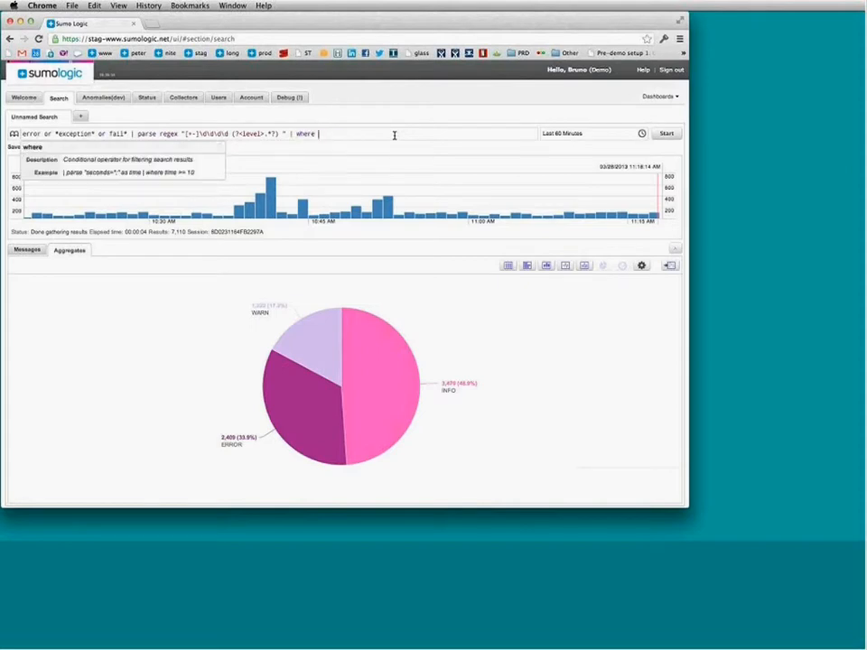
text( level!="INFO)
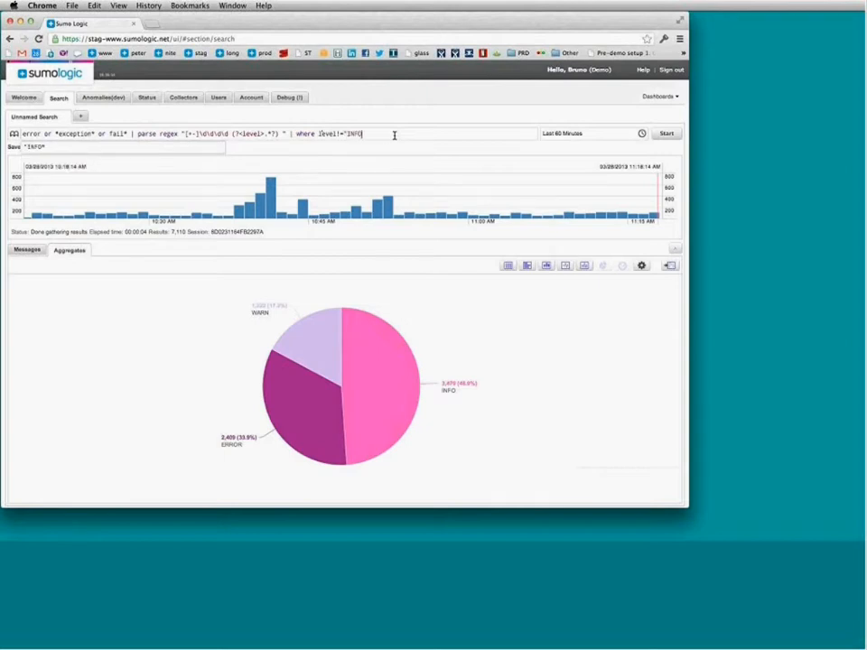
text(")
key(Return)
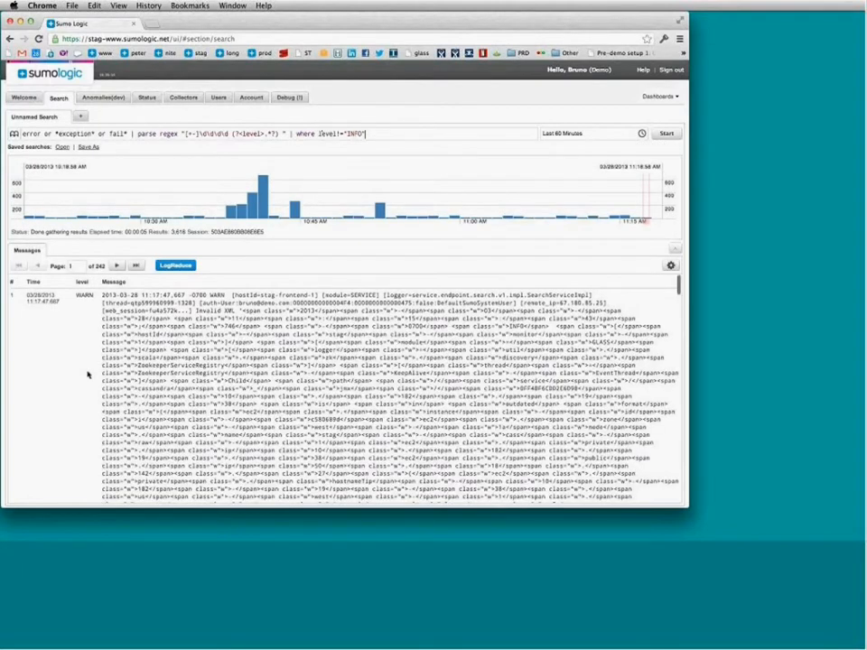
Review the non-INFO messages, jumping to the 10:41 AM spike in the histogram and reading its WARN and ERROR entries
scroll(85, 373, down, 5)
scroll(88, 373, down, 3)
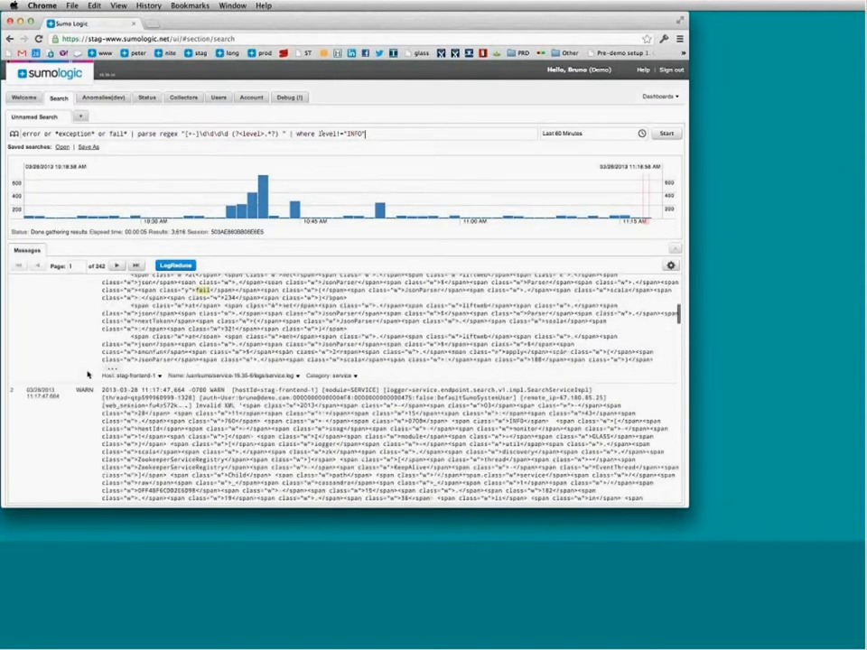
scroll(88, 373, down, 5)
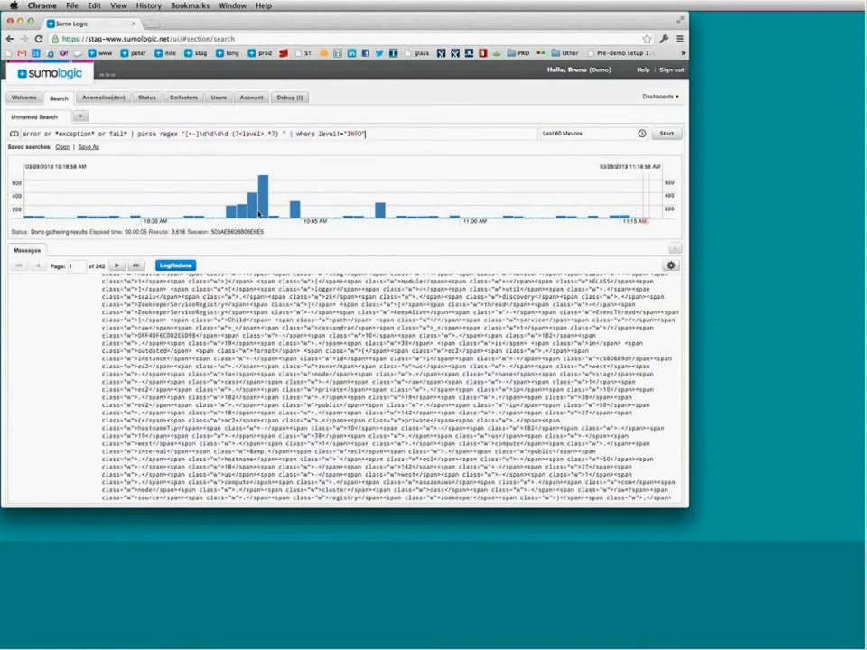
mouse_move(261, 214)
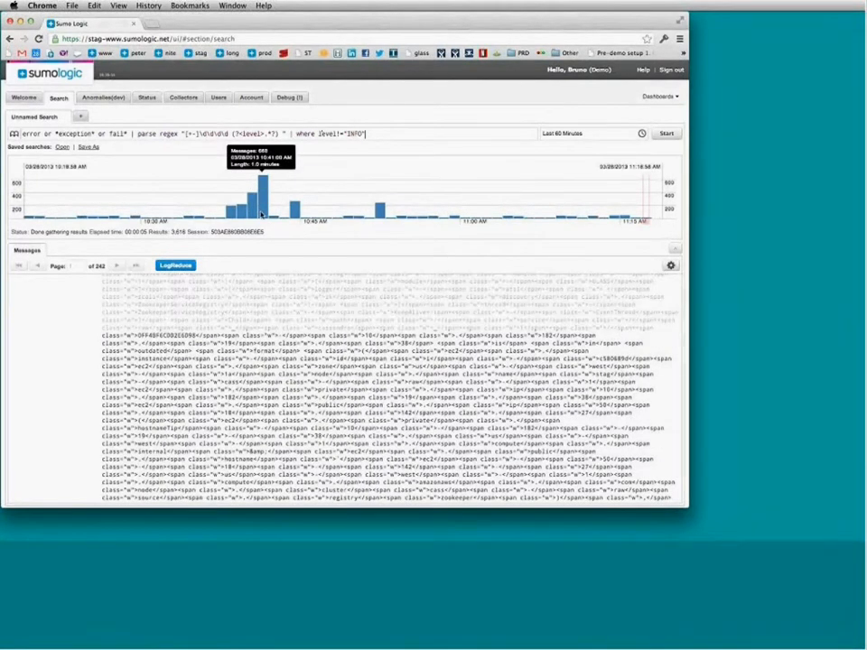
click(261, 214)
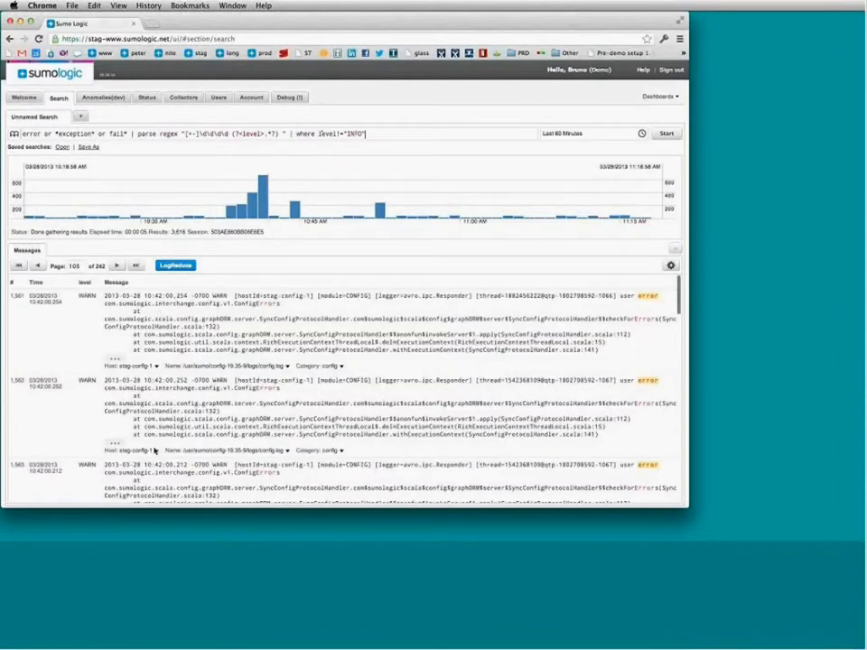
scroll(154, 450, down, 10)
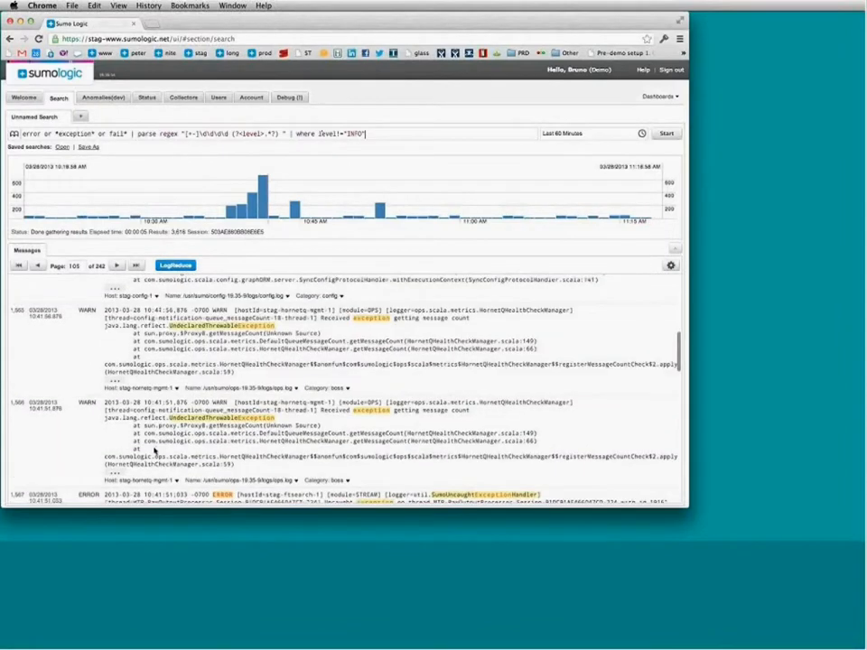
scroll(155, 450, down, 5)
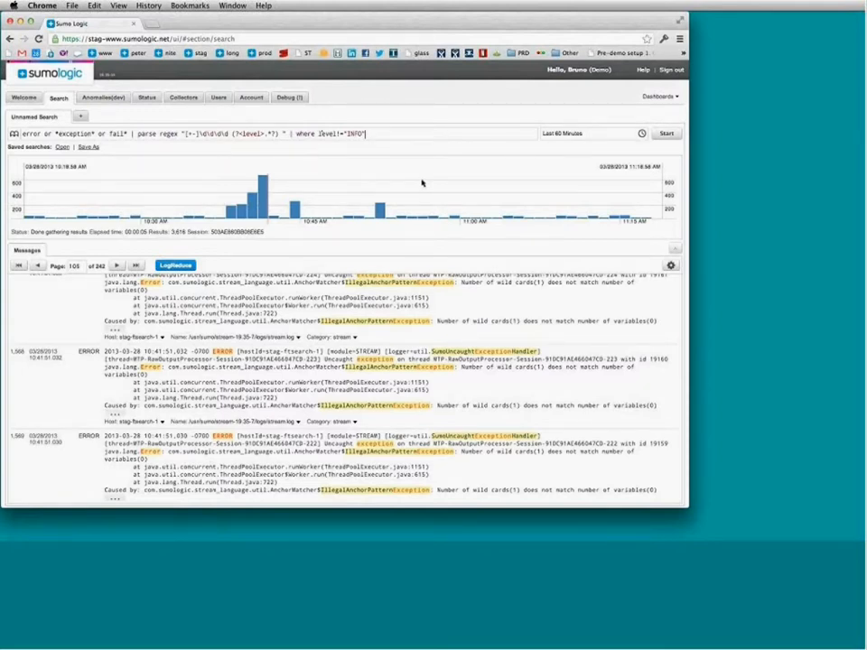
Parse the selected text [module=STREAM] from an ERROR message, extracting STREAM as the wildcard value
drag(191, 435, 209, 435)
click(217, 444)
drag(326, 357, 380, 351)
right_click(381, 352)
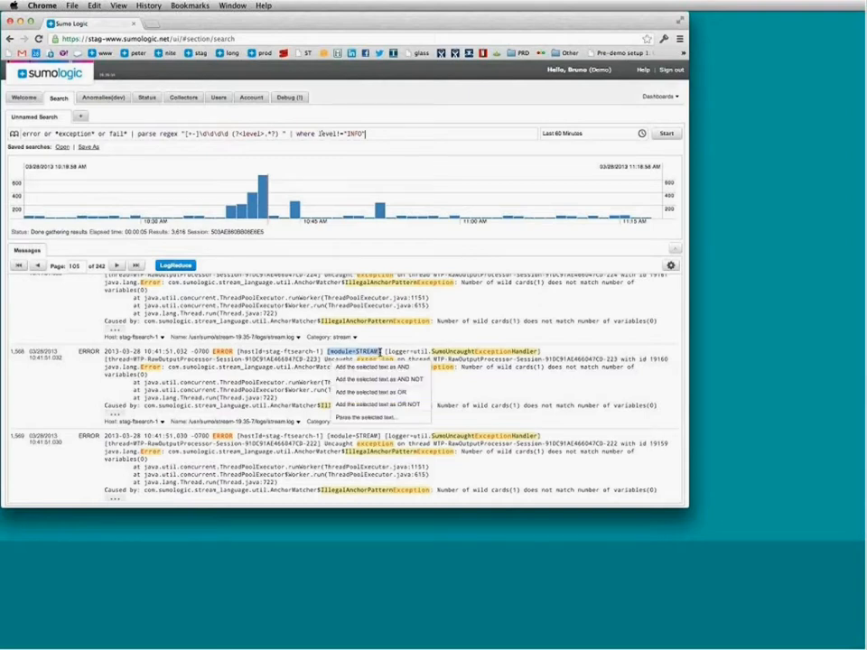
click(368, 418)
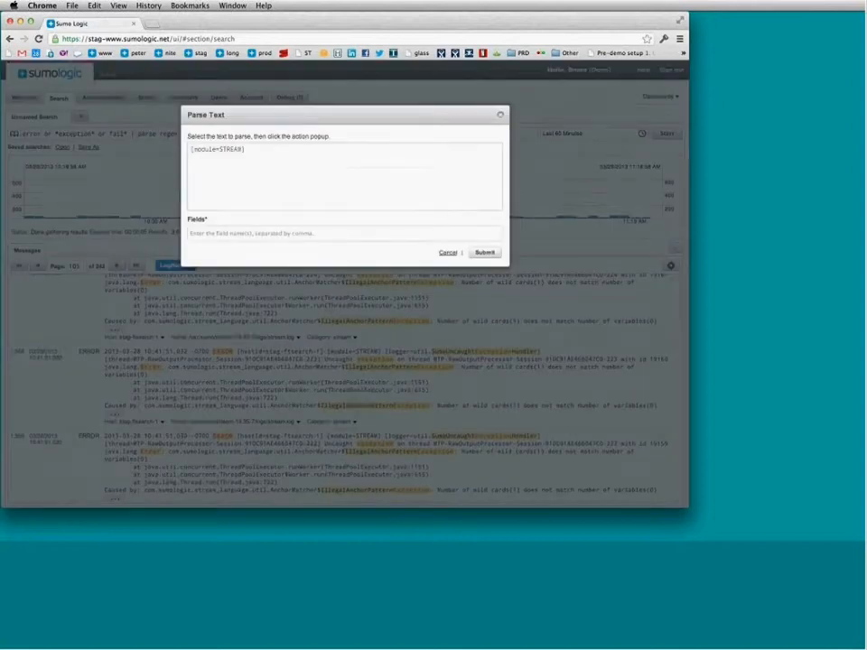
double_click(229, 150)
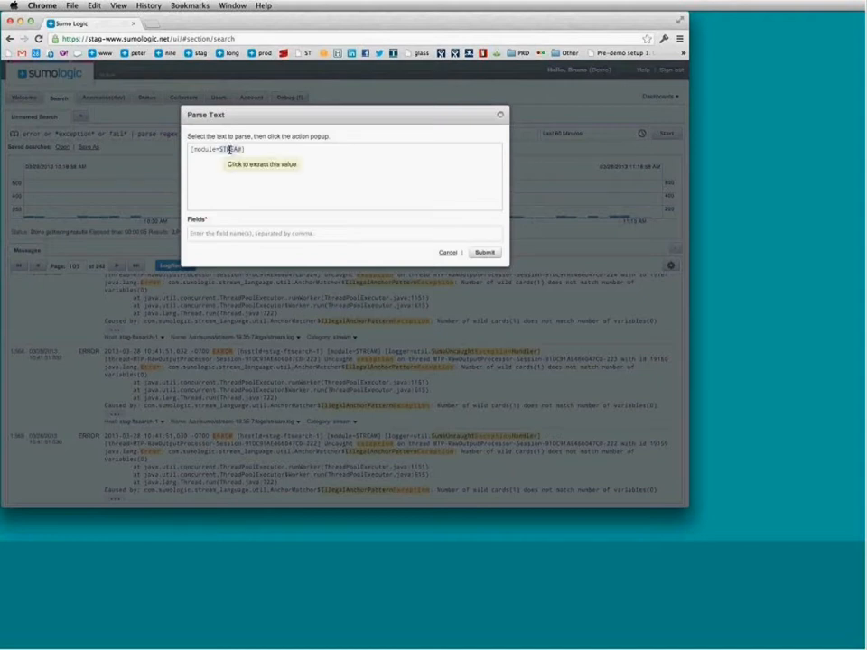
click(237, 165)
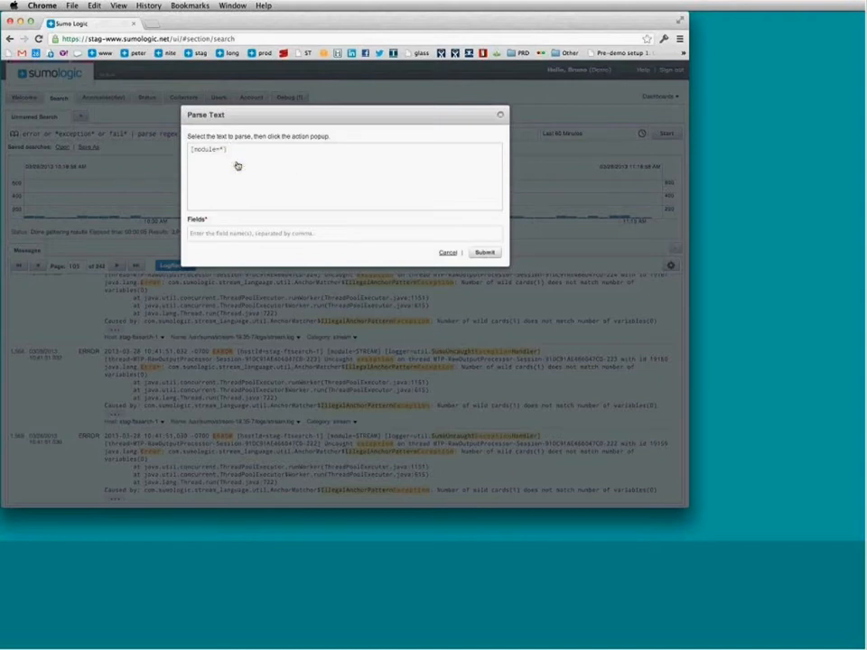
Name the parsed field module, submit the parse expression and rerun the search
click(204, 233)
text(module)
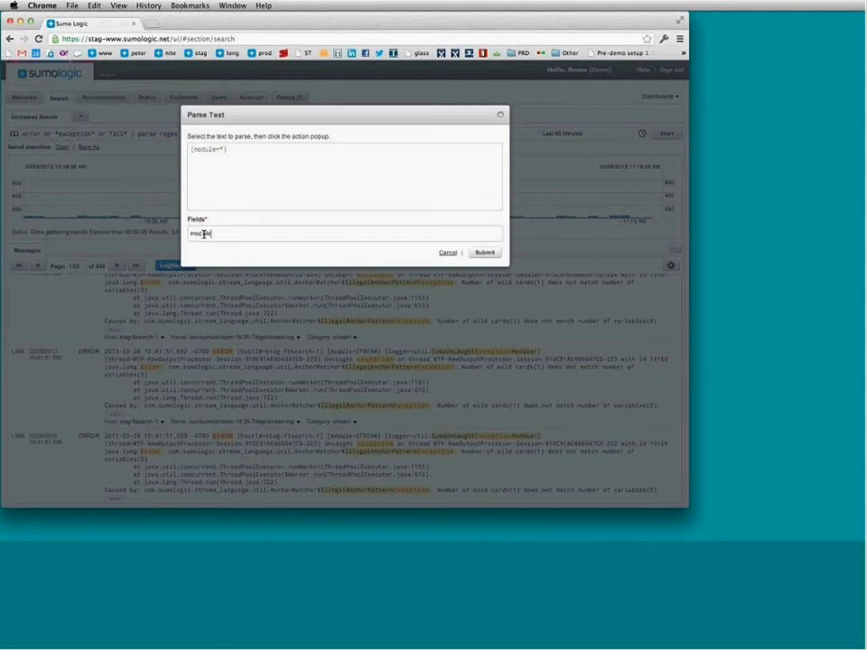
key(Return)
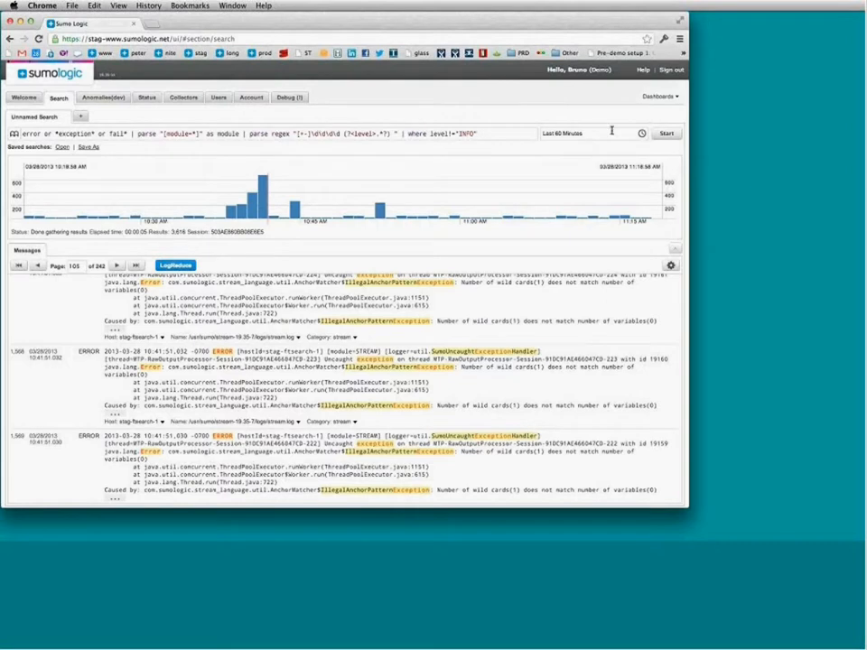
click(664, 134)
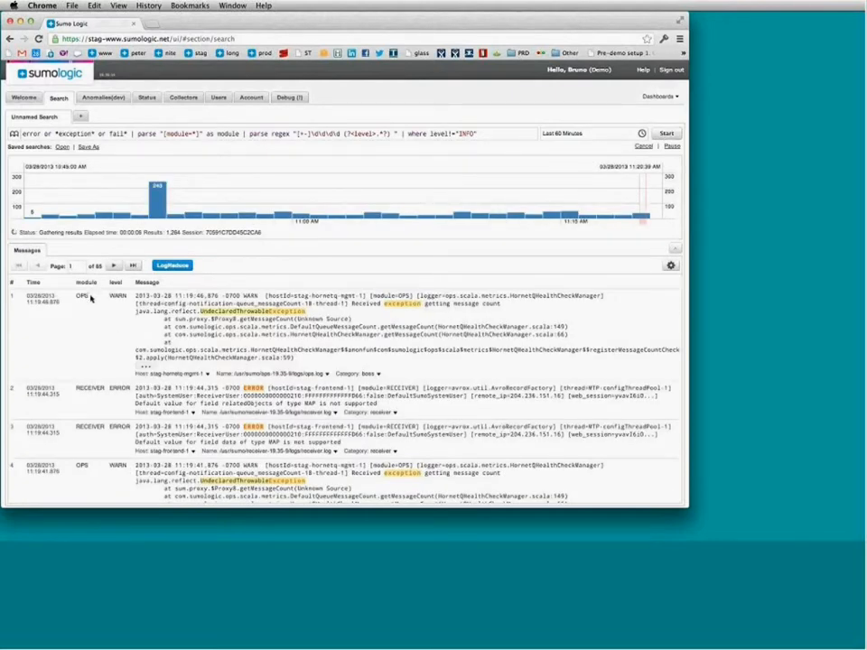
Append | count by module to the query and run it
click(489, 132)
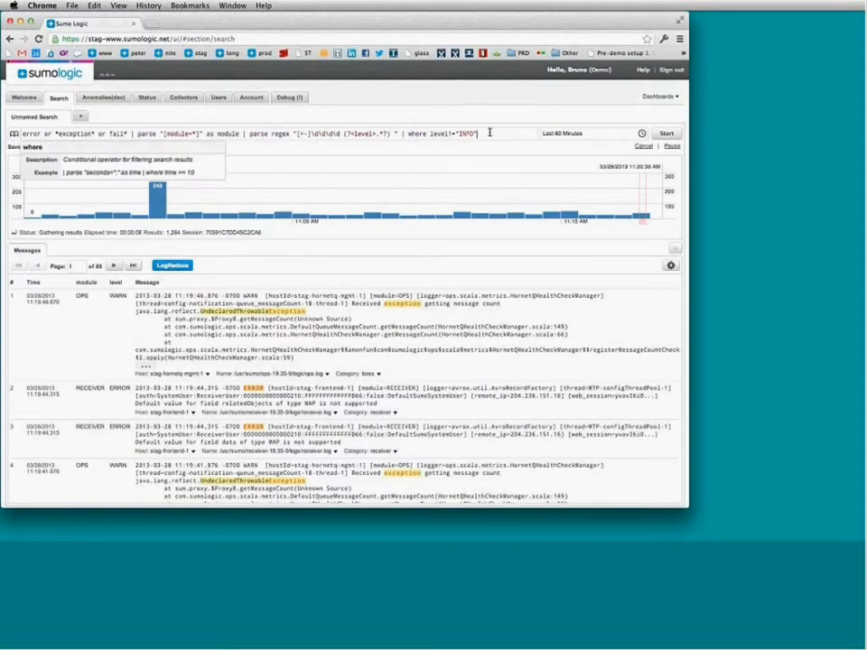
text(| count)
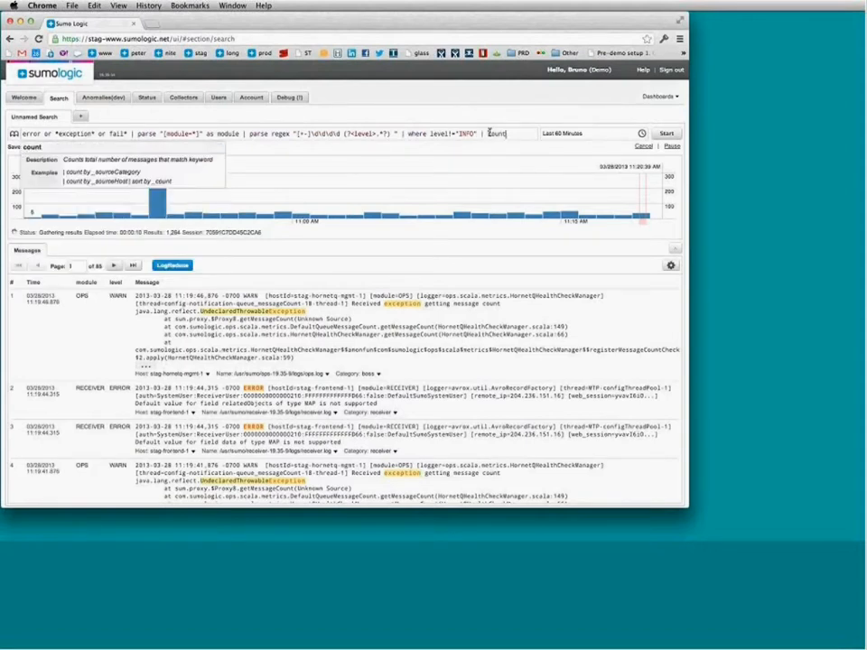
text( by module)
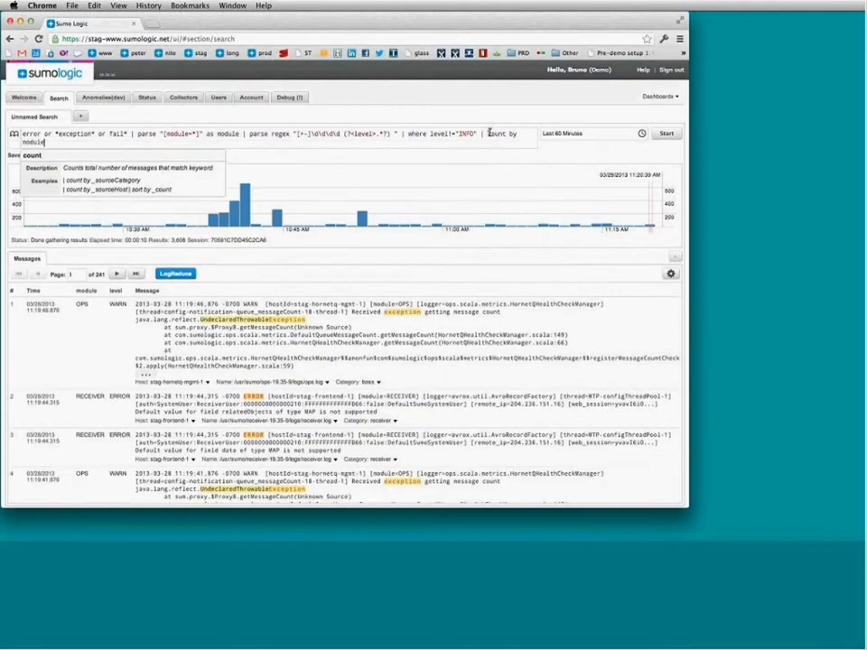
key(Return)
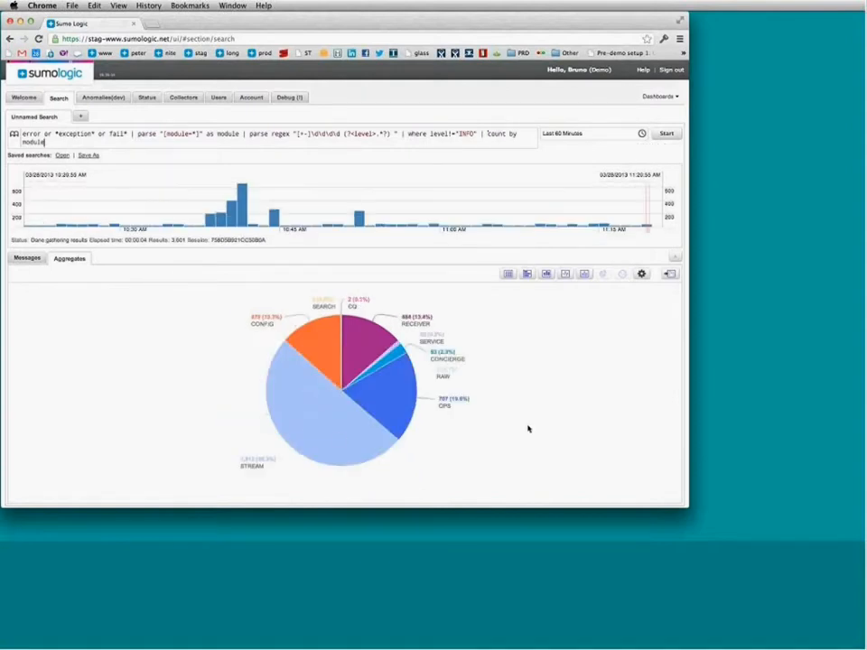
Inspect the STREAM slice, compare the module counts as bar and column charts, and return to the pie chart
mouse_move(341, 437)
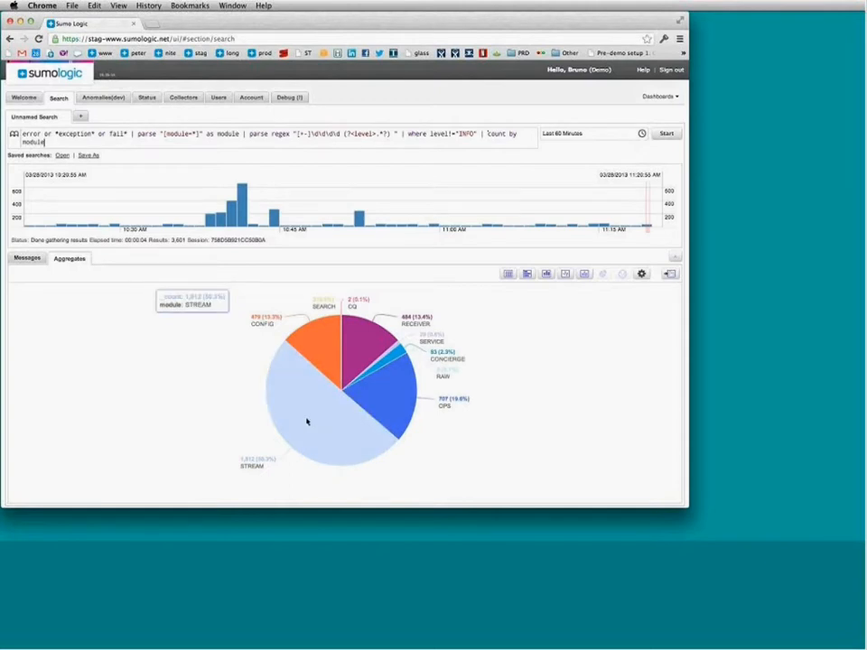
click(527, 275)
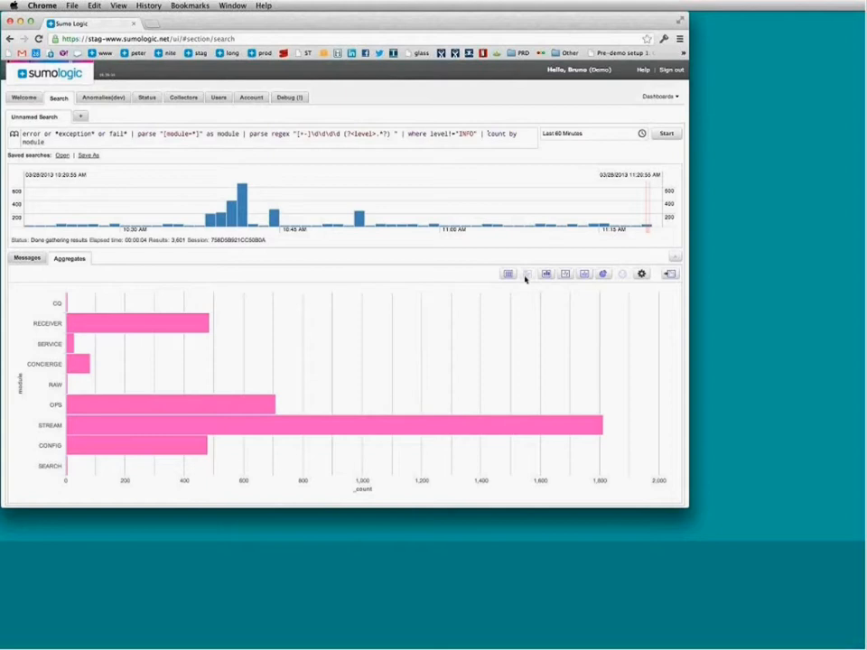
click(547, 275)
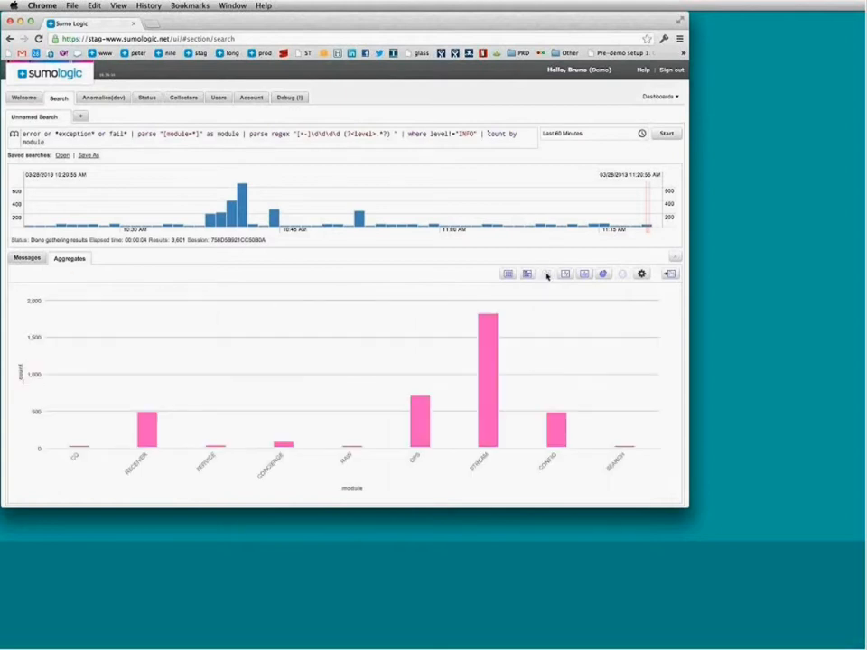
click(527, 275)
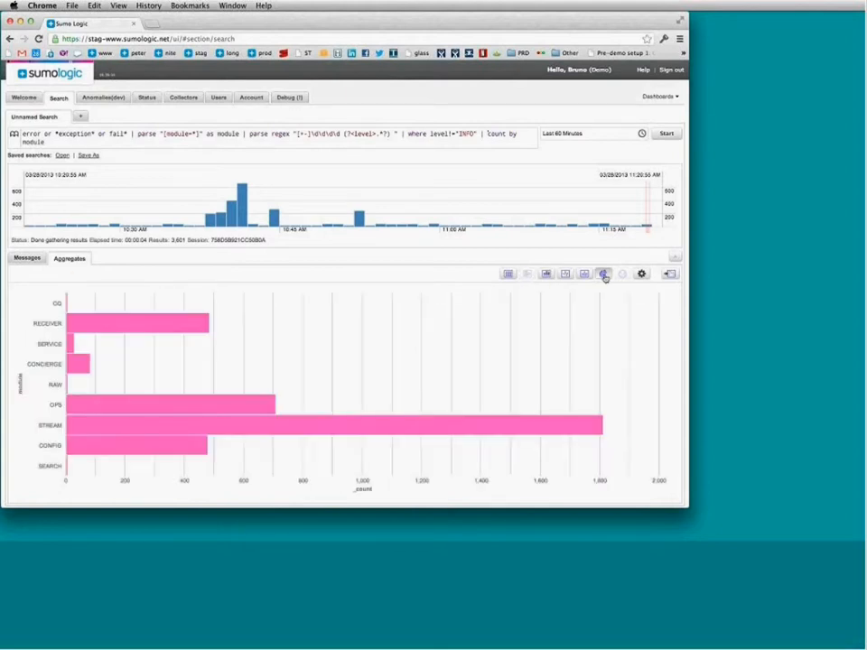
click(604, 275)
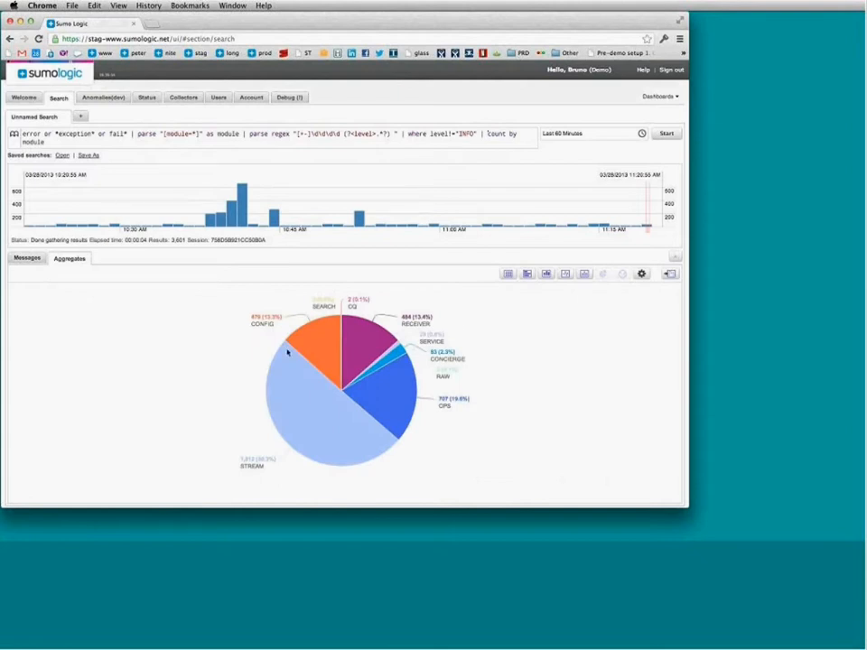
mouse_move(287, 353)
Insert | kv "logger" after the module parse in the query and run the search
click(251, 145)
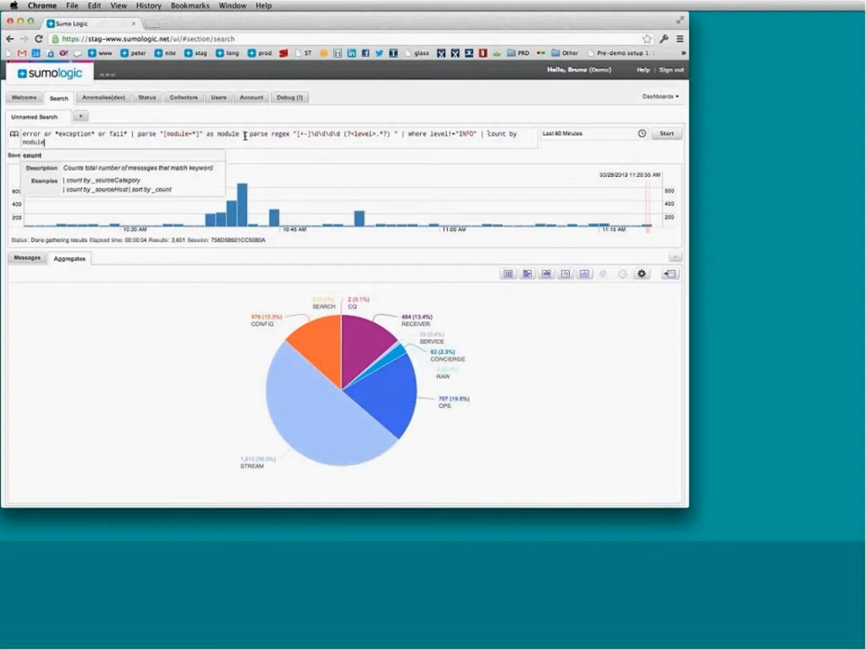
click(244, 135)
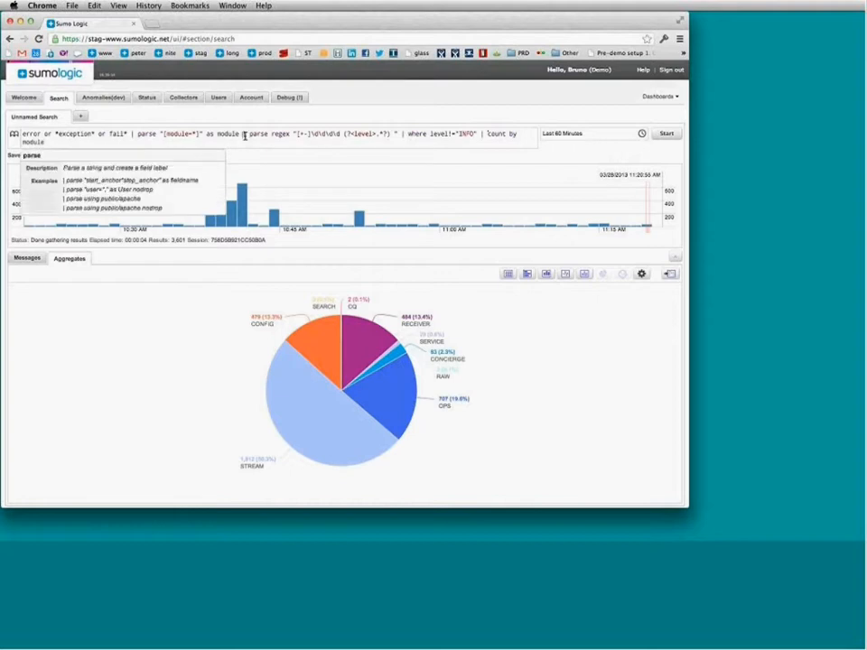
click(27, 258)
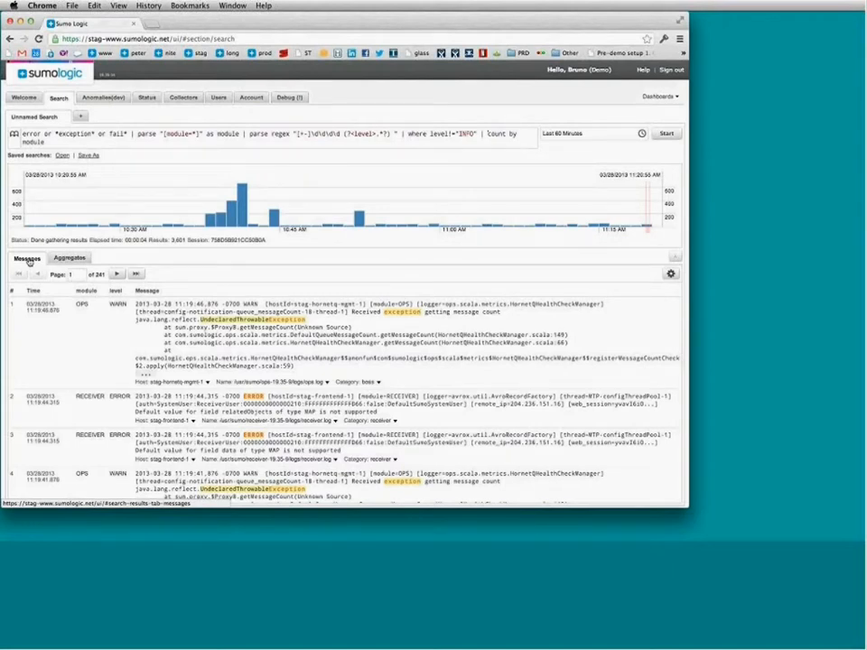
click(239, 133)
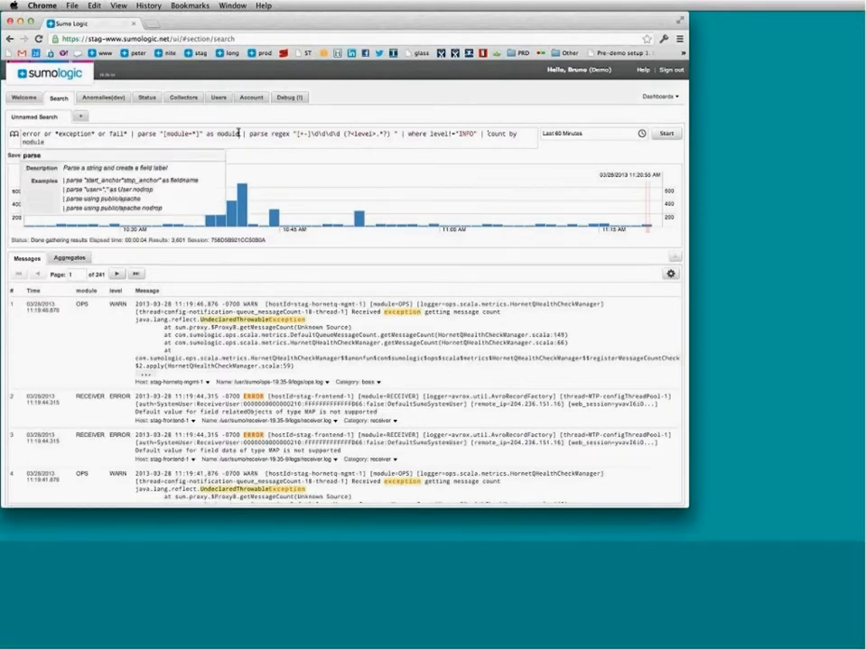
text(|)
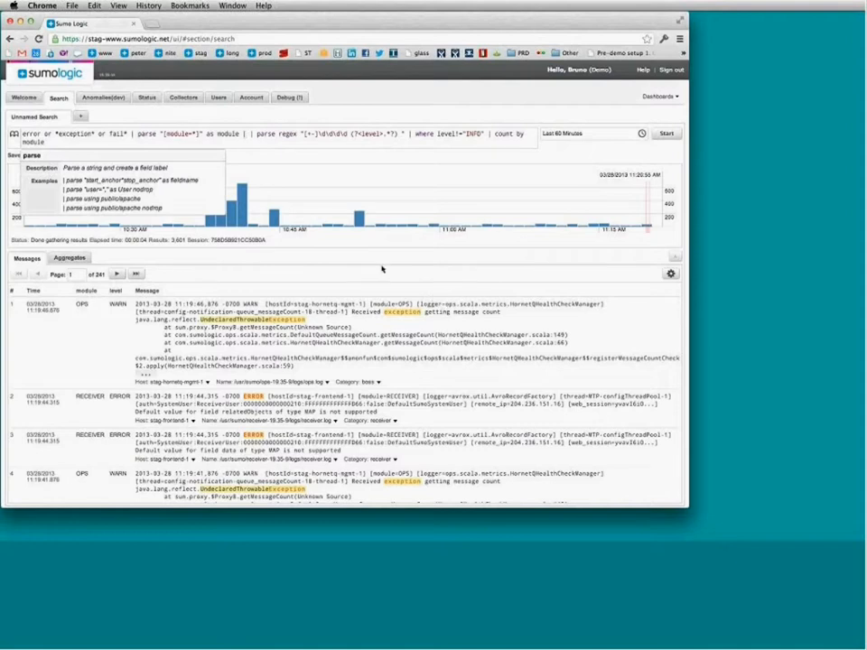
text( kv)
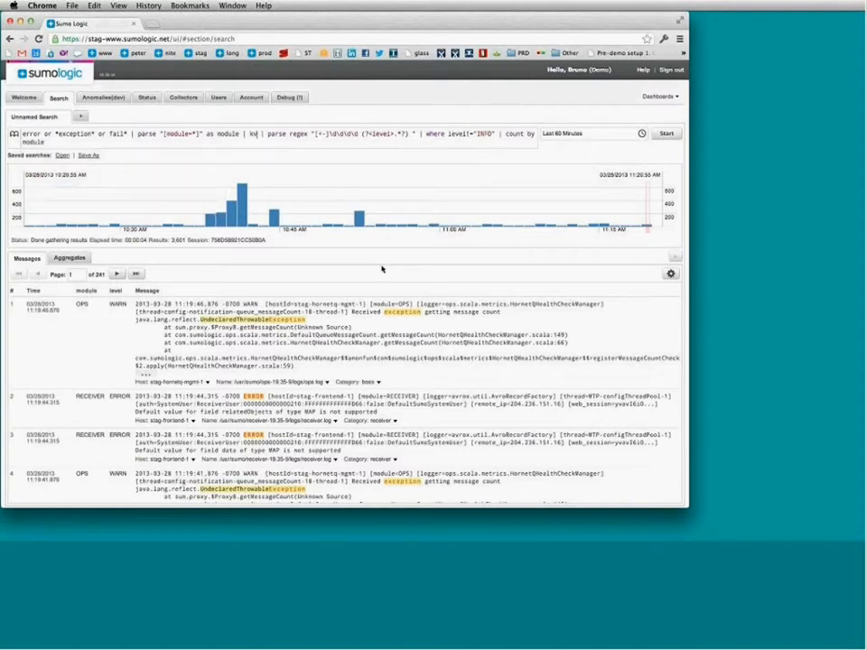
text( "logger")
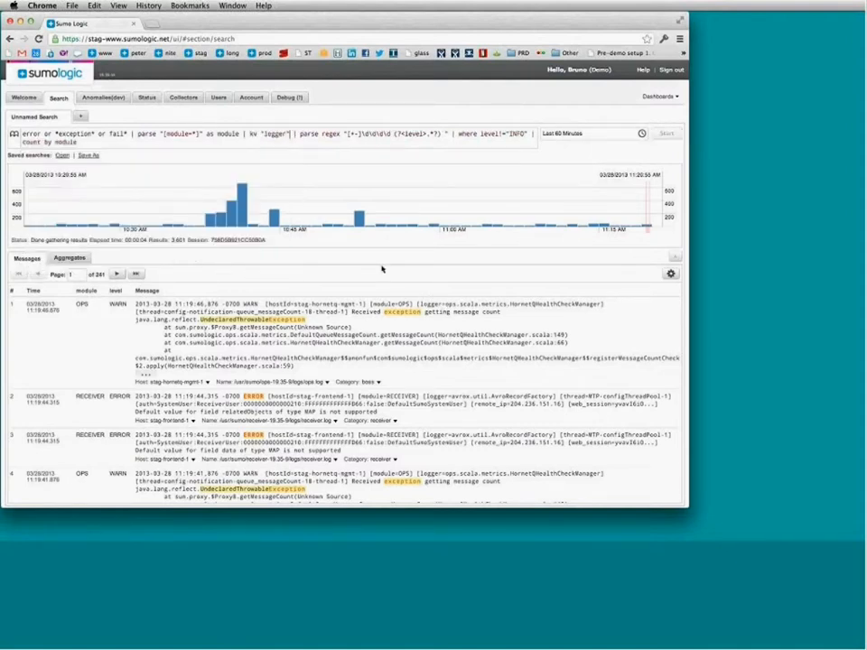
key(Return)
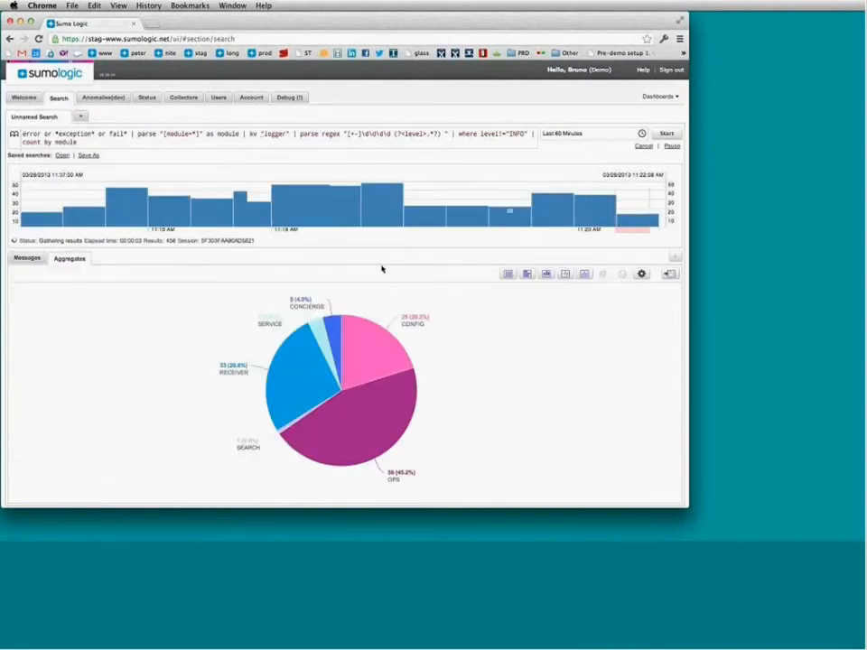
Examine the raw messages around the tallest histogram spike, checking their module, logger and level fields
click(31, 258)
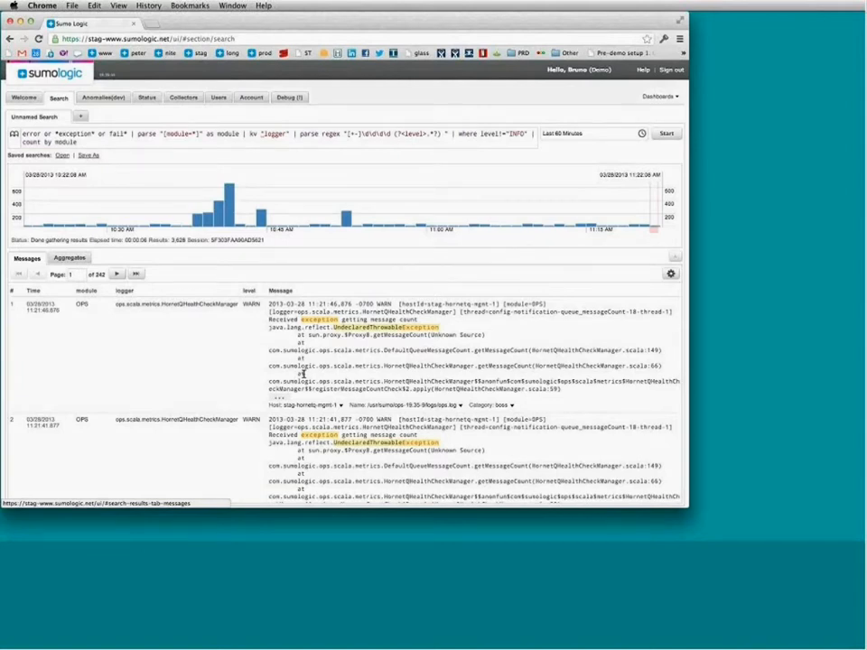
click(228, 220)
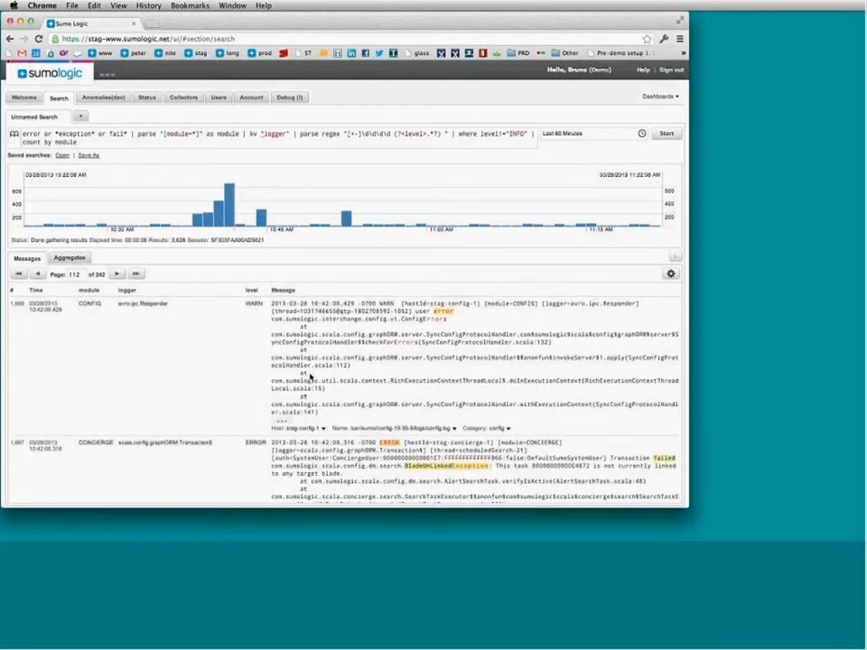
scroll(310, 377, down, 3)
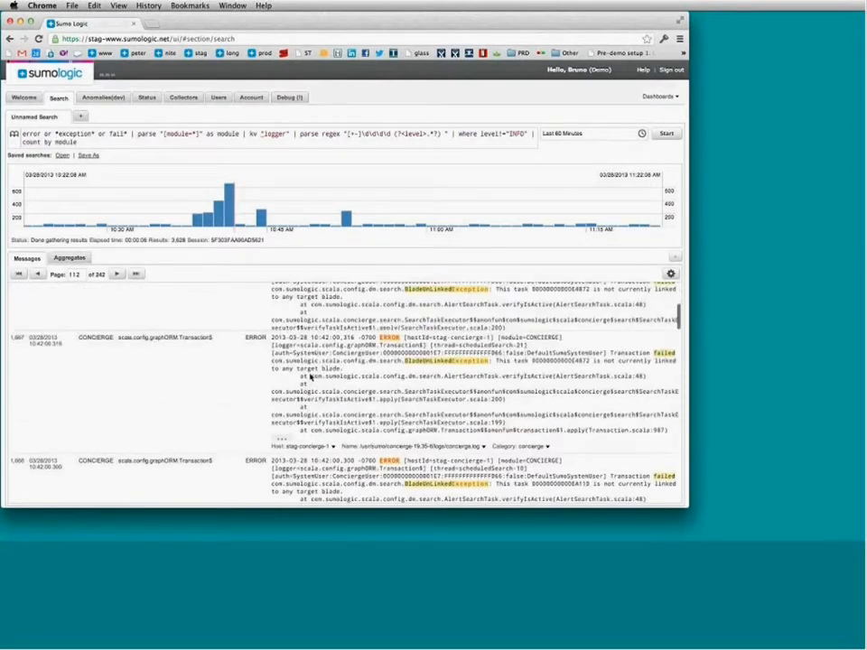
scroll(310, 377, down, 5)
scroll(310, 376, down, 5)
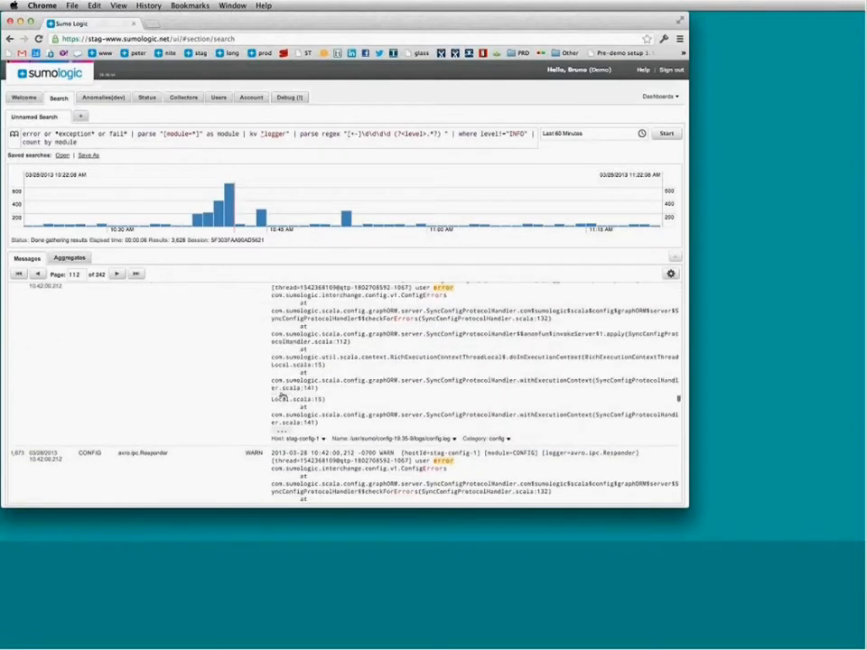
scroll(282, 396, down, 4)
scroll(282, 395, down, 5)
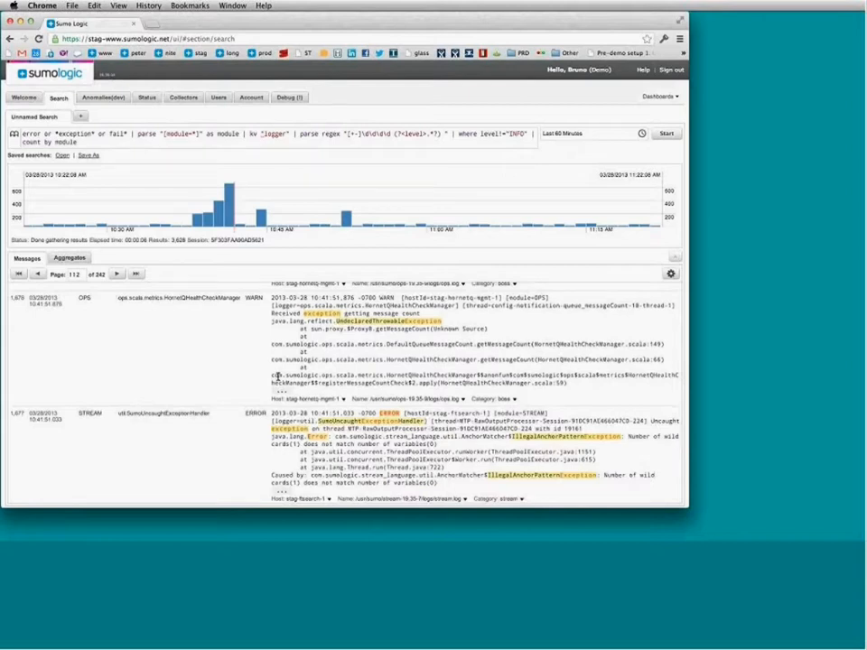
scroll(276, 375, up, 5)
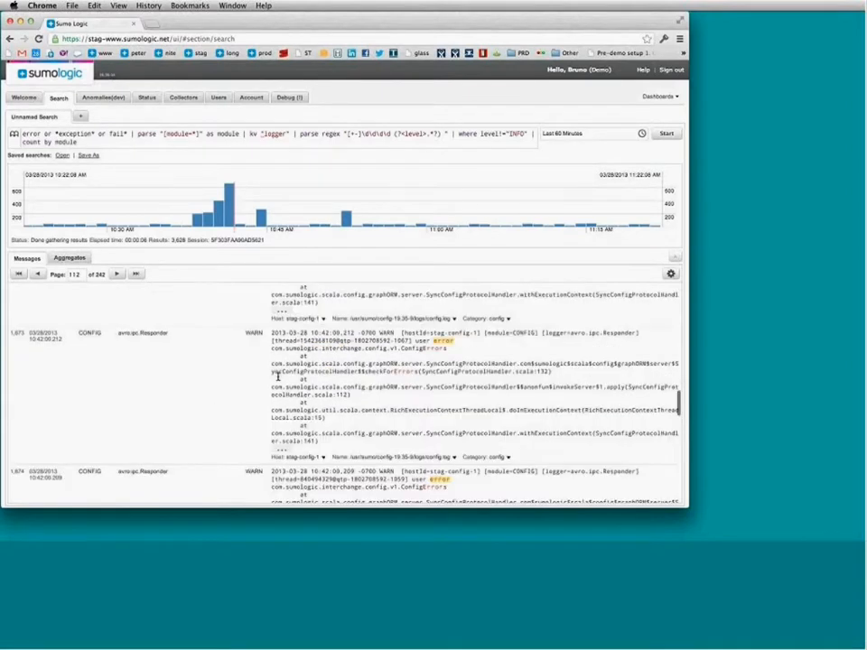
scroll(275, 375, up, 1)
Change the final aggregation in the query to count by logger and run the search
click(129, 146)
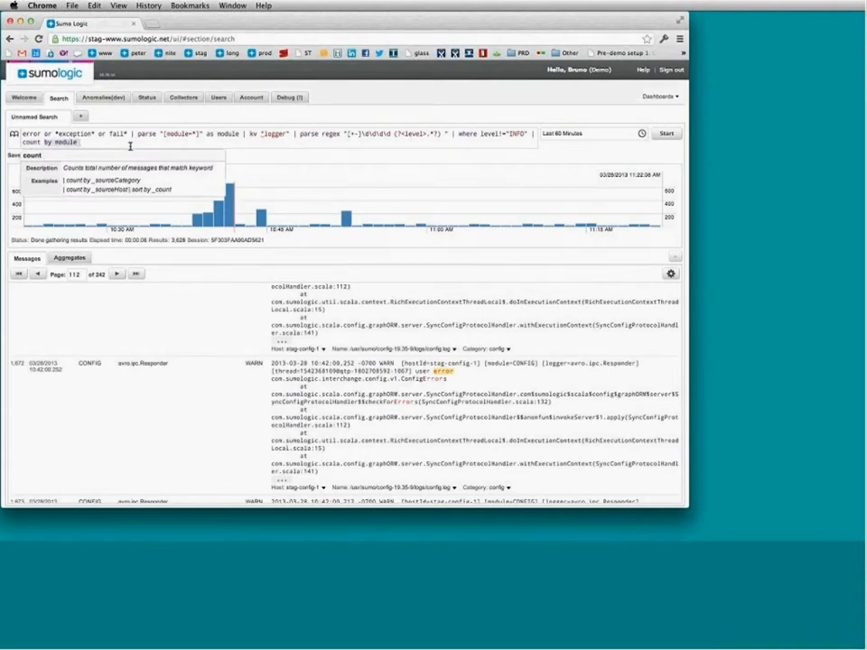
key(BackSpace)
key(BackSpace)
key(BackSpace)
key(BackSpace)
key(BackSpace)
key(BackSpace)
key(BackSpace)
text(logger)
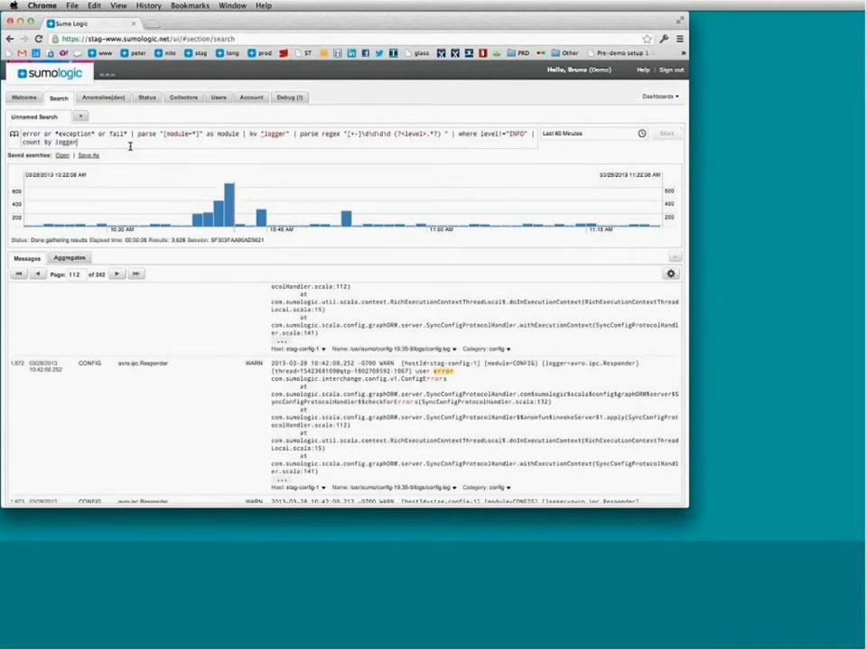
key(Return)
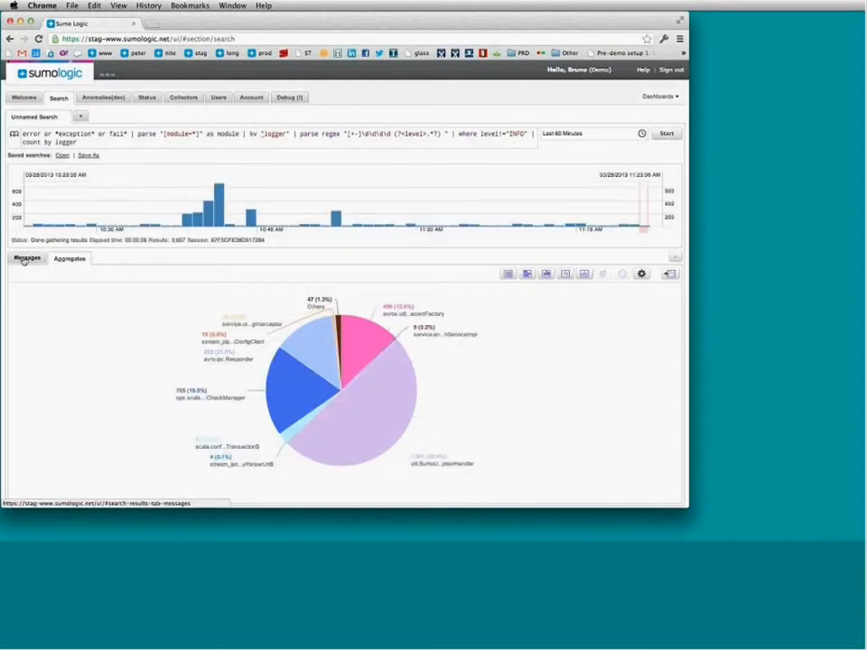
Show the aggregated logger counts as a table and review the listed loggers
click(26, 258)
click(69, 258)
click(511, 275)
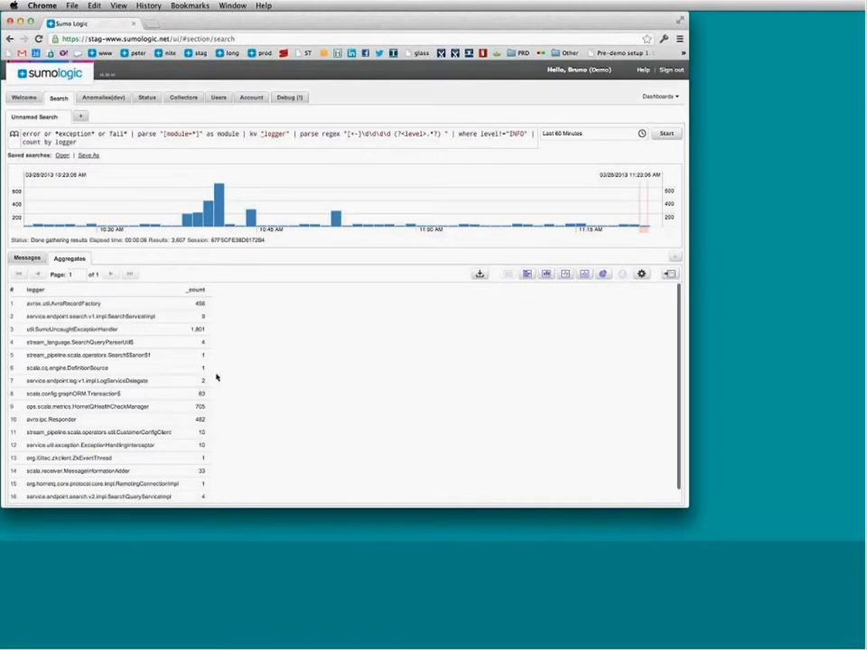
scroll(141, 380, down, 1)
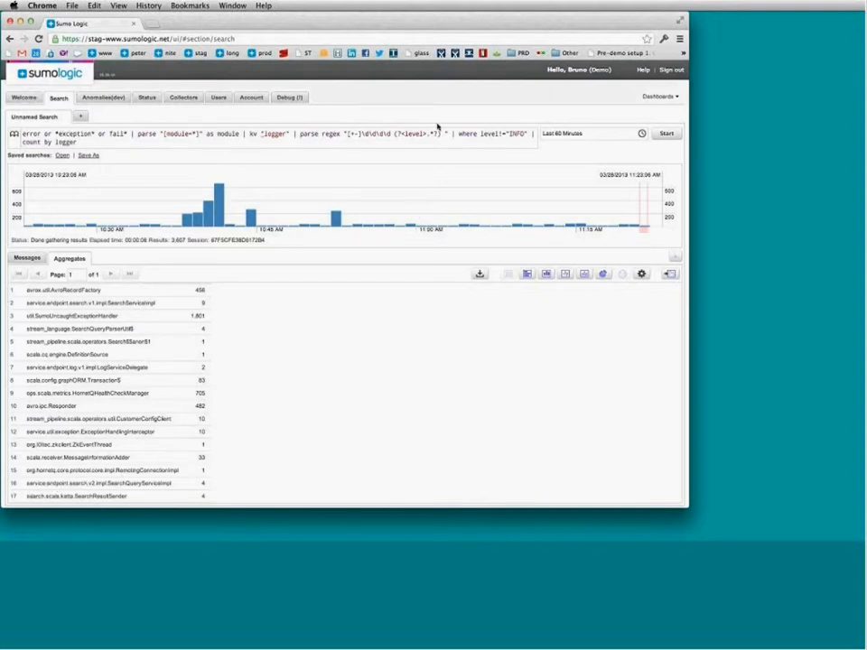
Extend the where clause with and !(logger matches "*endpoint*") and rerun the search
click(533, 134)
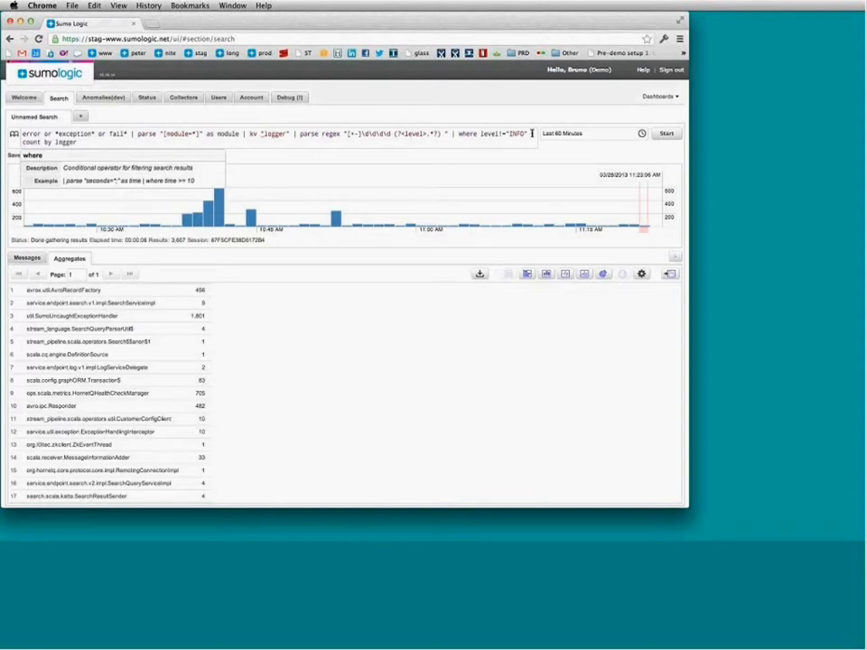
text(and )
text(f)
text(logger mat)
text(ches ")
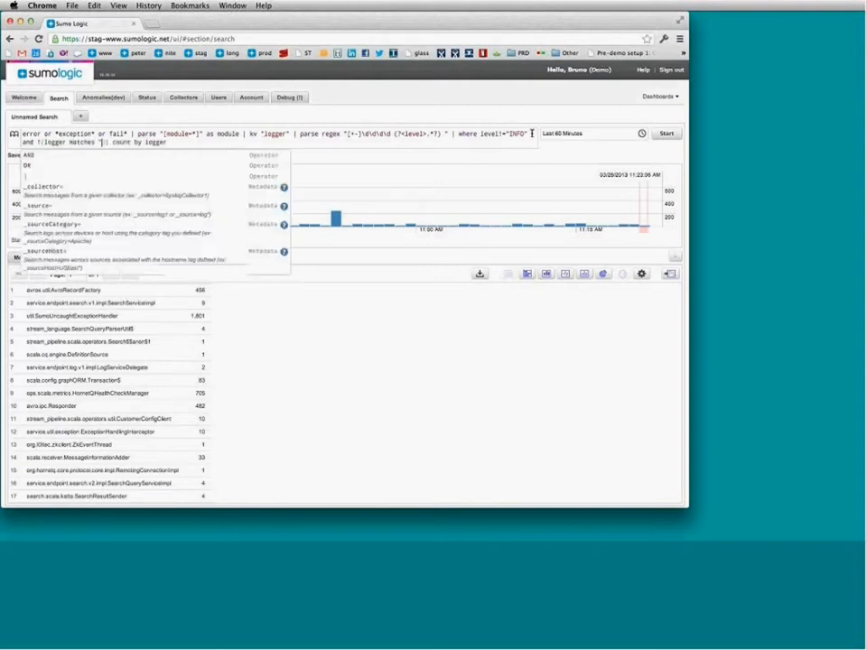
text(*endpoint*")
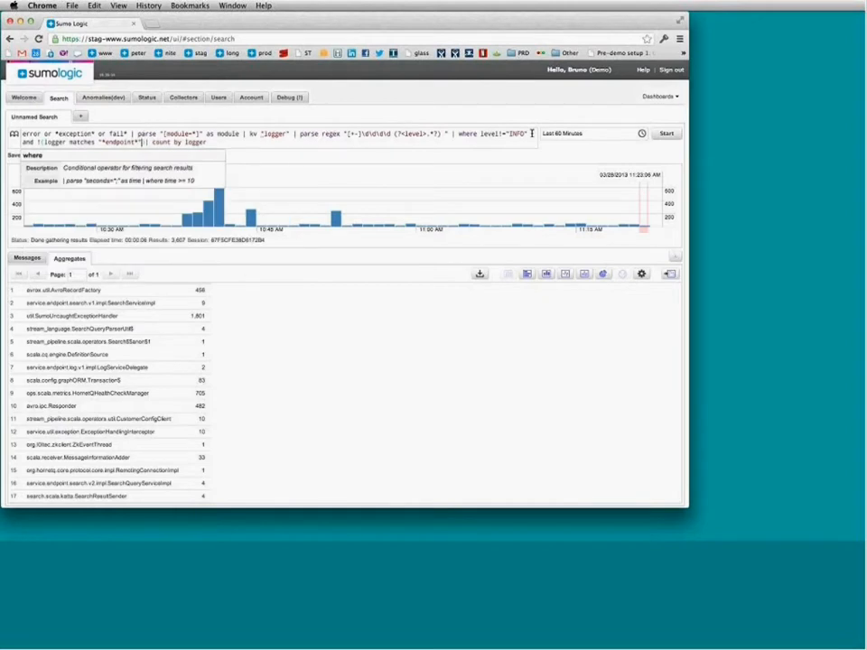
text())
key(Return)
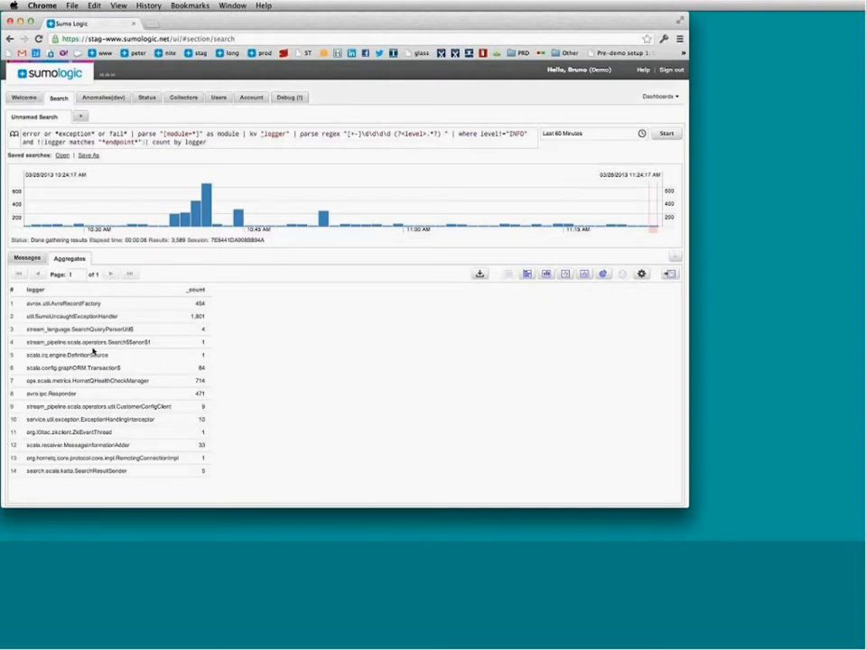
Show the logger counts as a pie chart and inspect its largest slices and the histogram spike
click(604, 274)
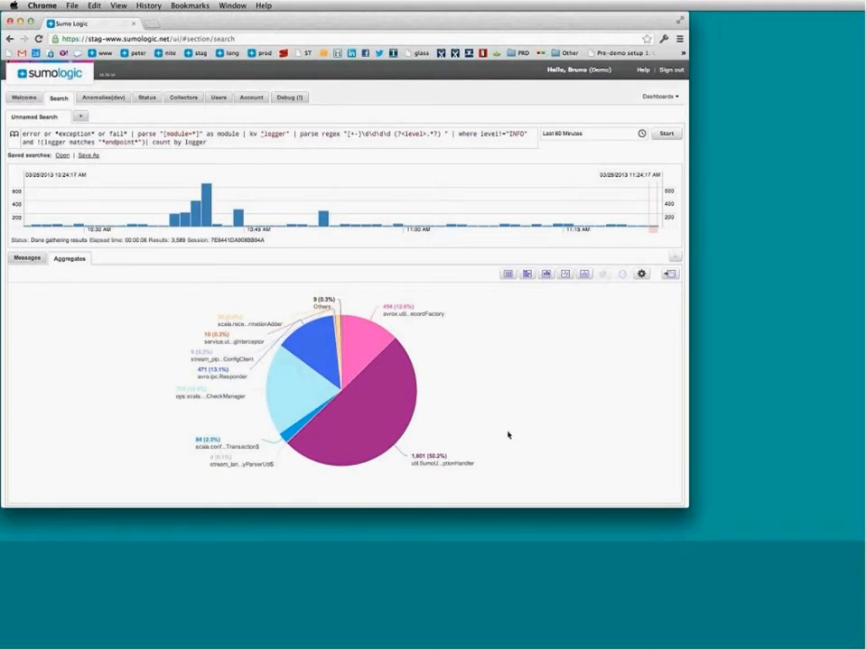
mouse_move(375, 434)
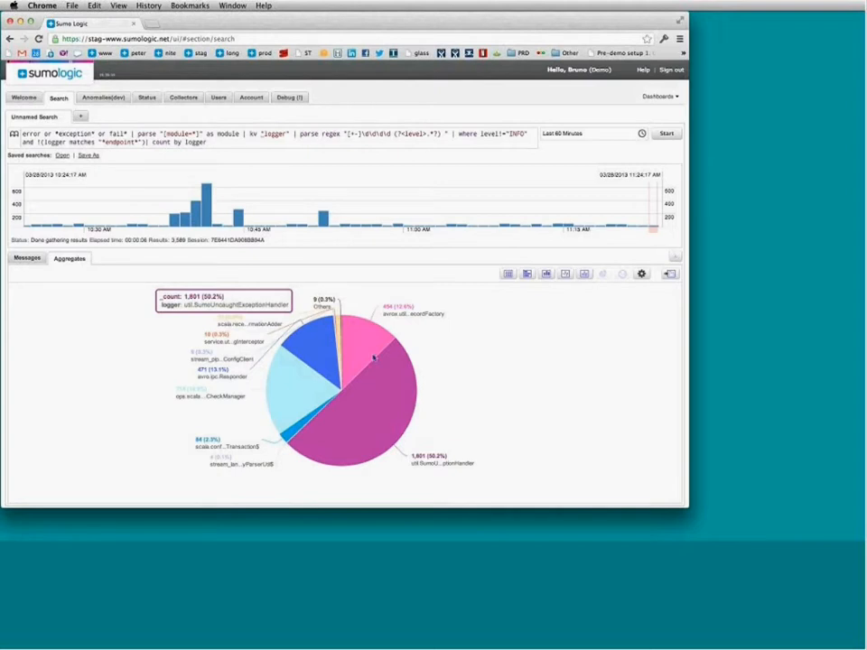
mouse_move(289, 394)
mouse_move(202, 206)
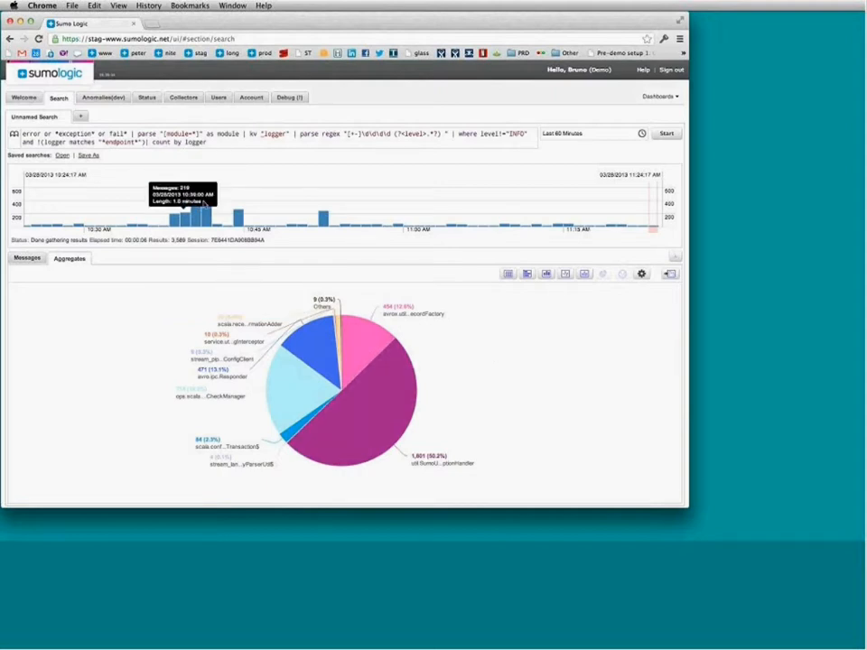
mouse_move(379, 405)
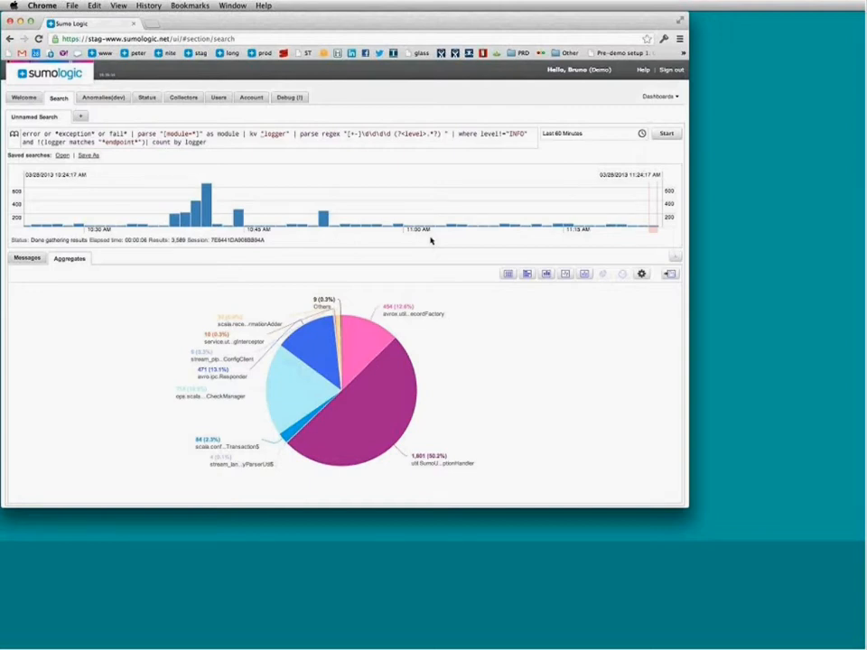
Insert timeslice 1m | into the query just before the module parse
click(138, 134)
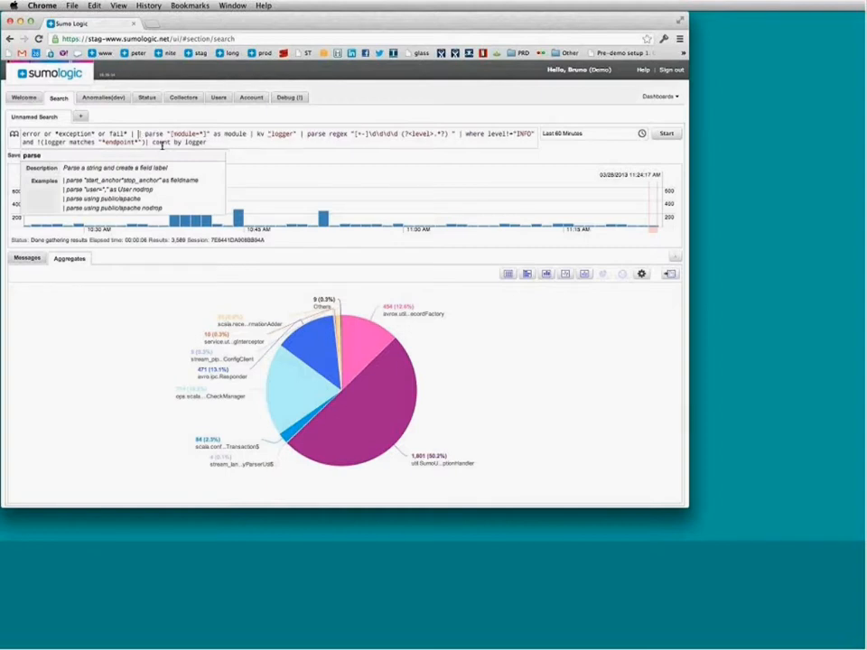
text(timeslice)
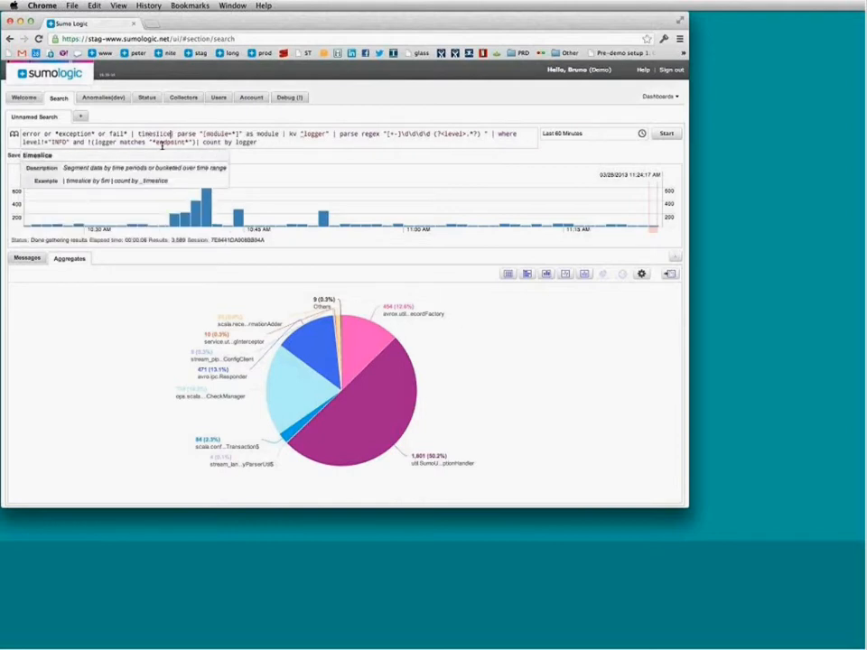
text( 1m |)
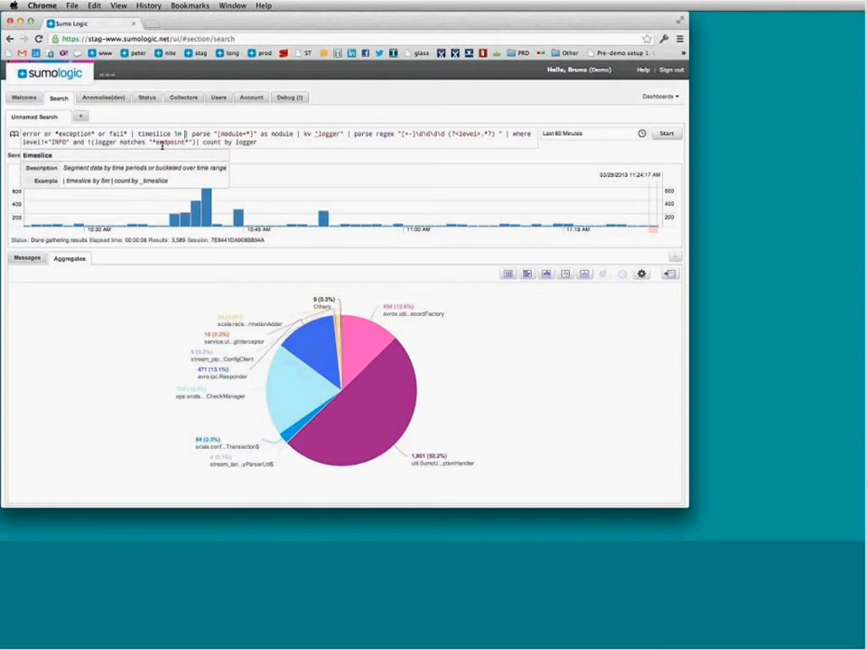
Replace logger with _timeslice in the count by clause and run the search
click(269, 144)
key(alt+shift+Left)
key(BackSpace)
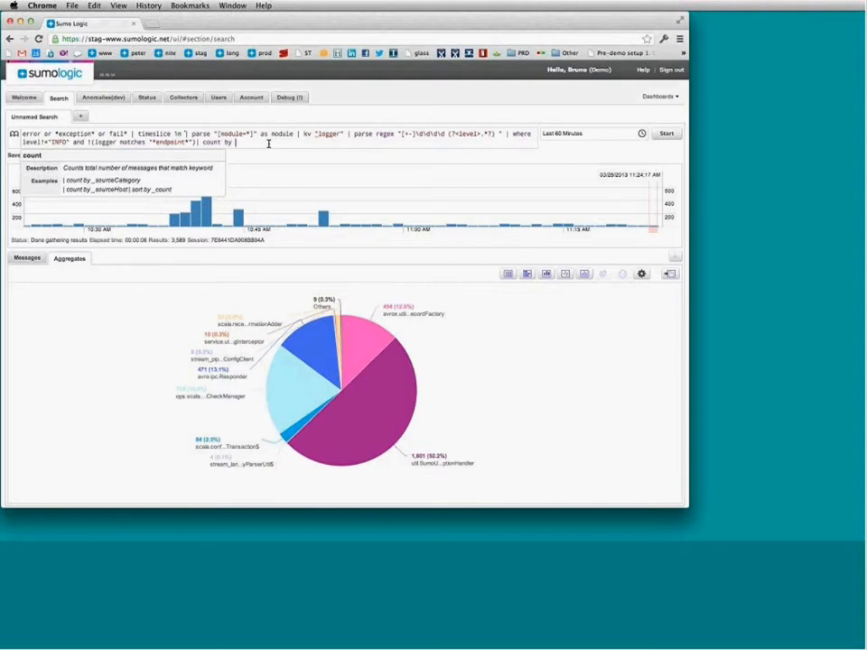
text(_timeslice)
key(Return)
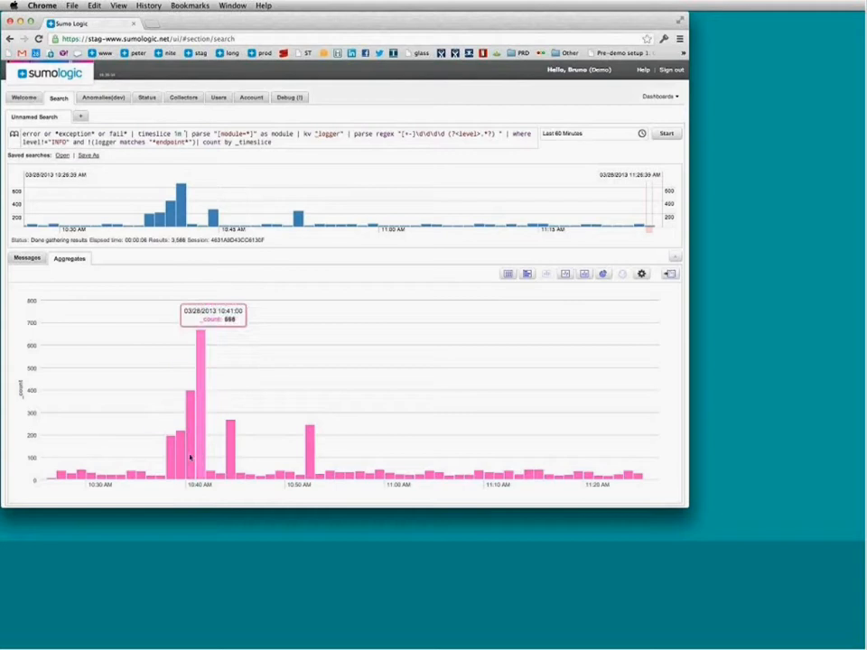
Change the grouping to count by module, _timeslice, run the search and show the results as a table
click(236, 142)
text(module,)
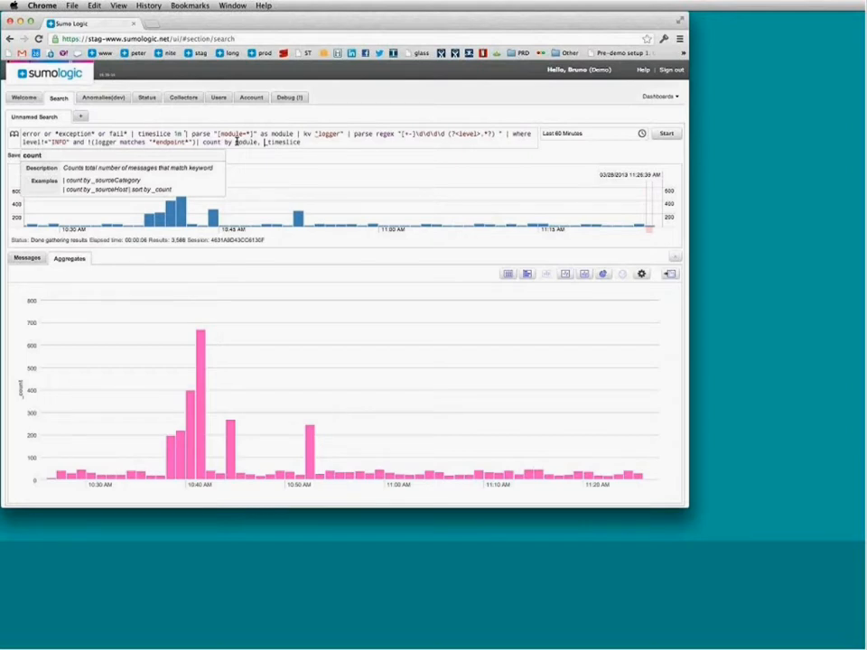
key(Return)
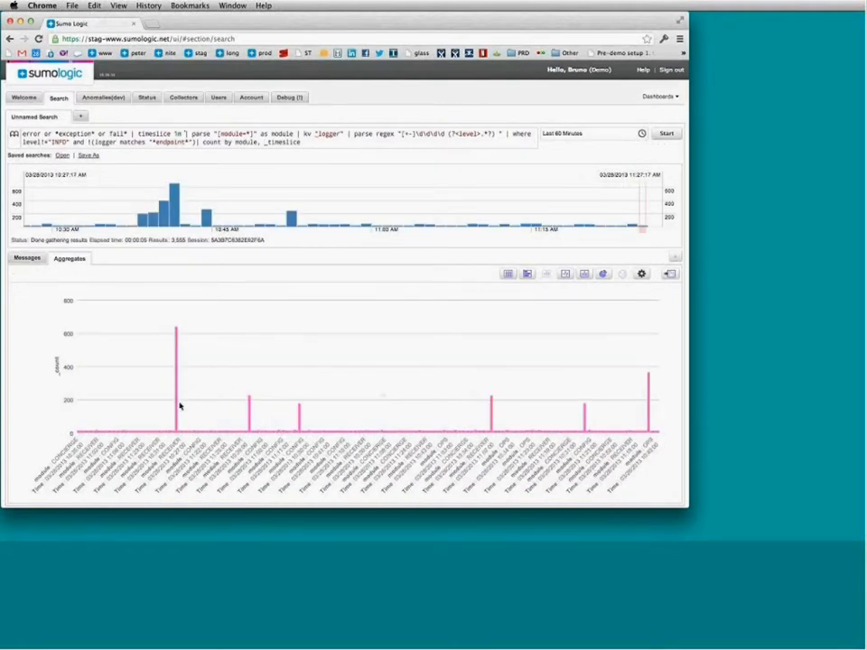
mouse_move(177, 407)
click(510, 276)
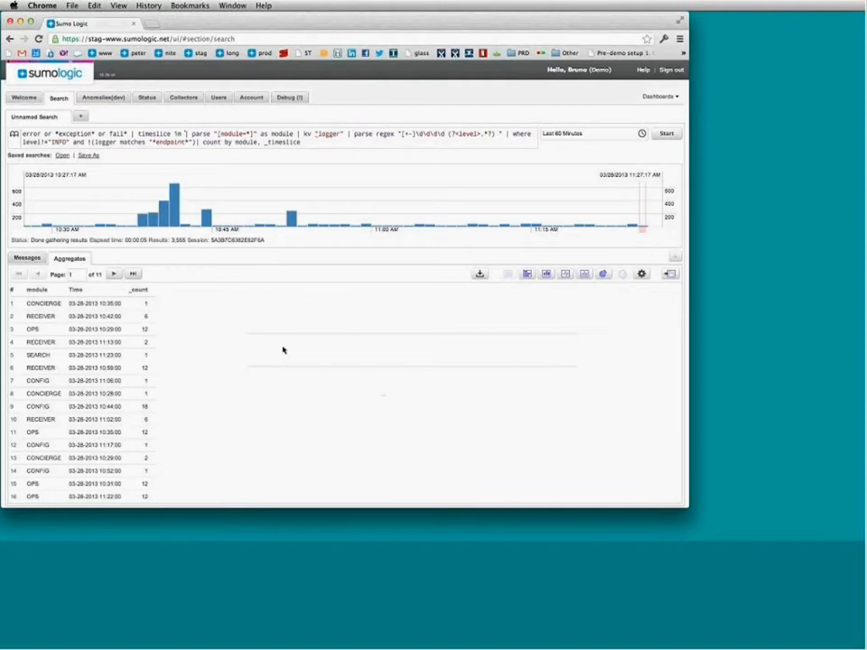
Append | transpose row _timeslice column module to the query and run it
click(346, 147)
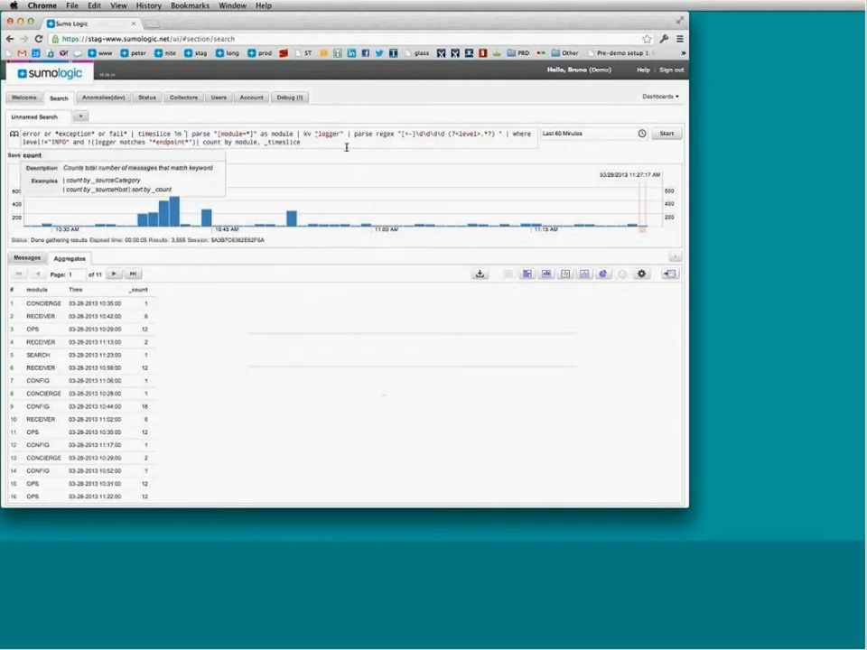
text(|)
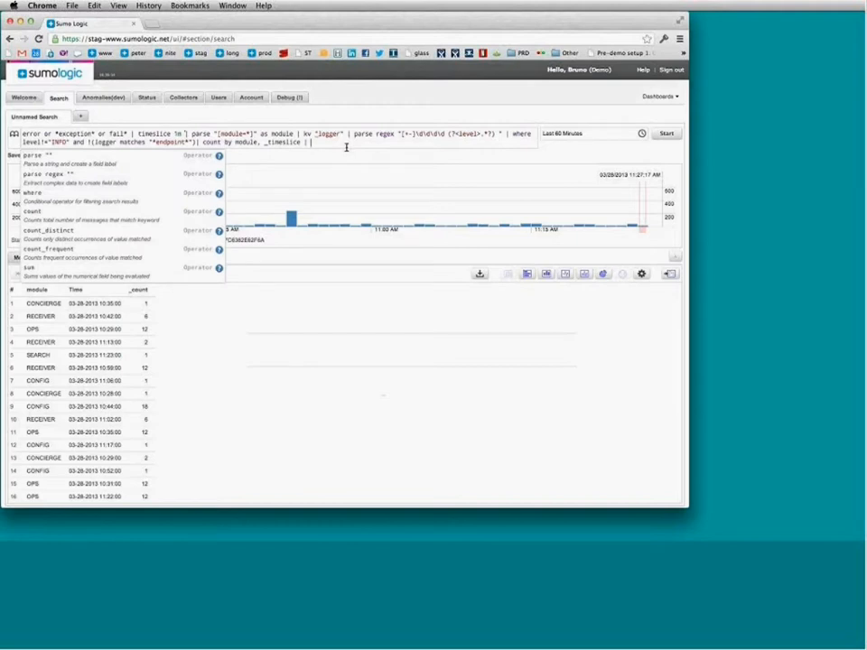
text( tr)
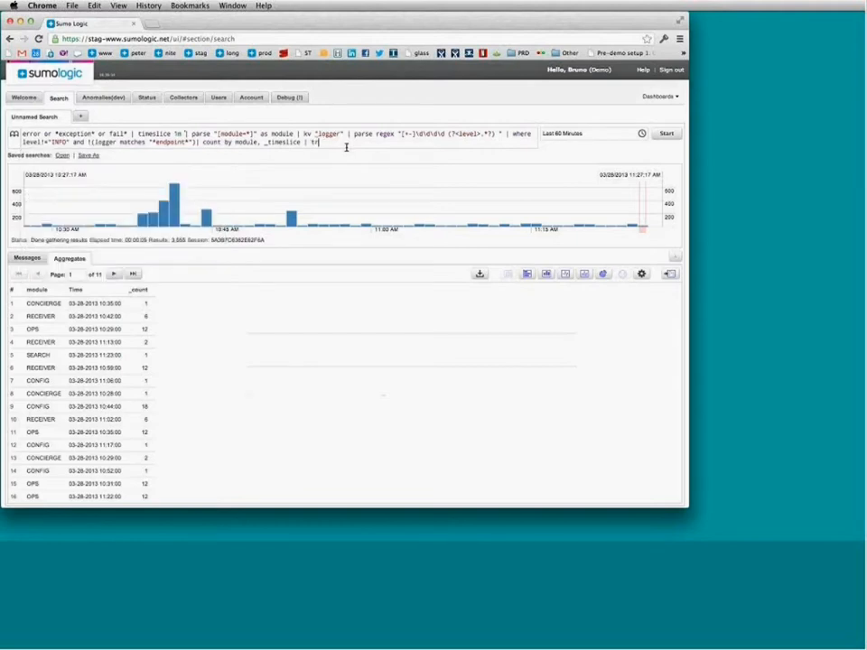
text(anspose row)
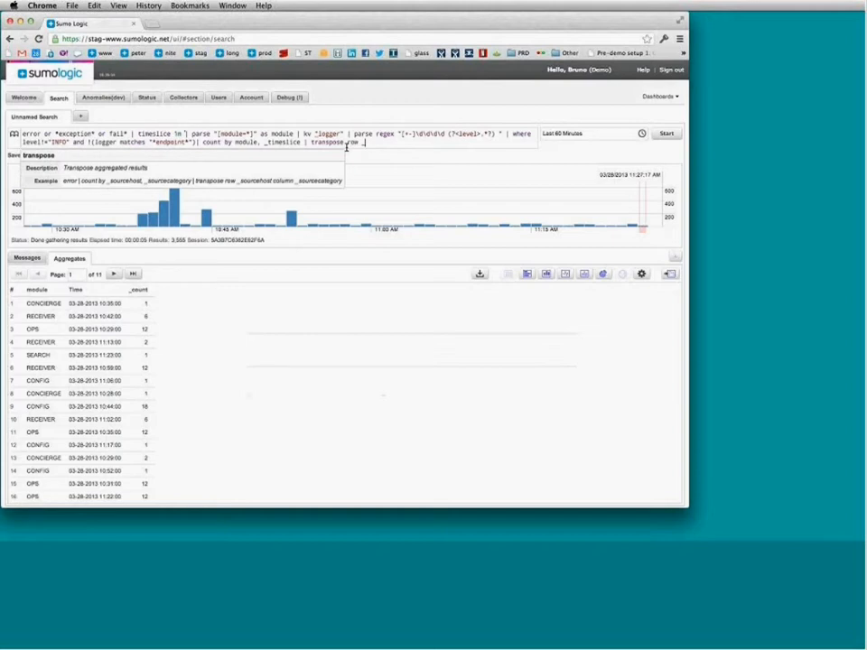
text( _timeslice )
text(column module)
key(Return)
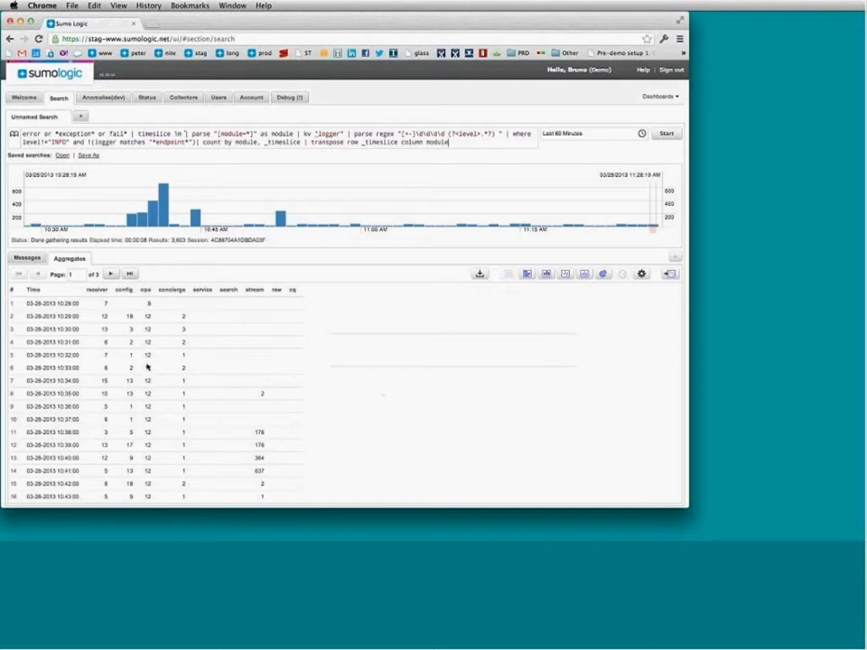
Display the transposed counts as a column chart, temporarily hiding the stream series to compare the other modules
click(548, 275)
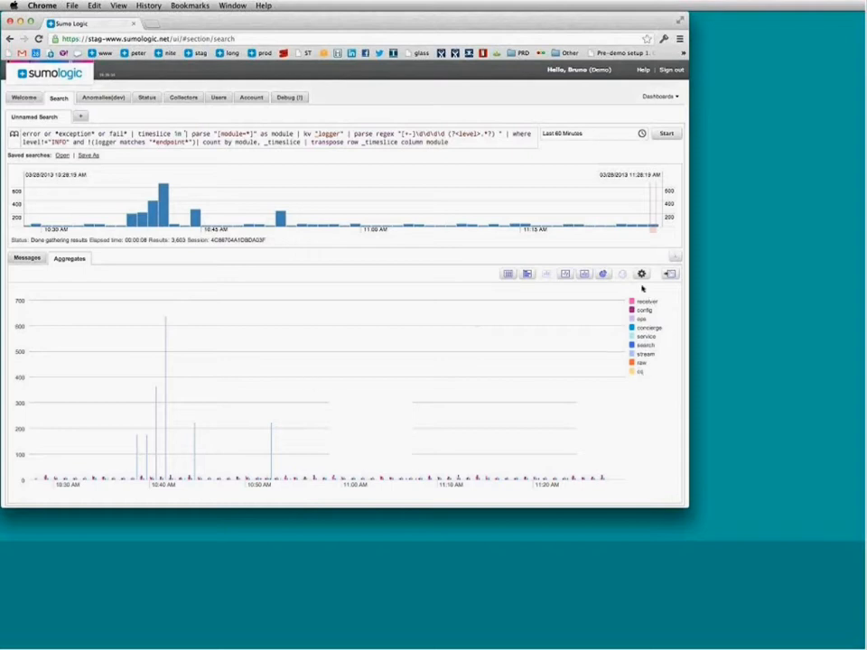
click(645, 353)
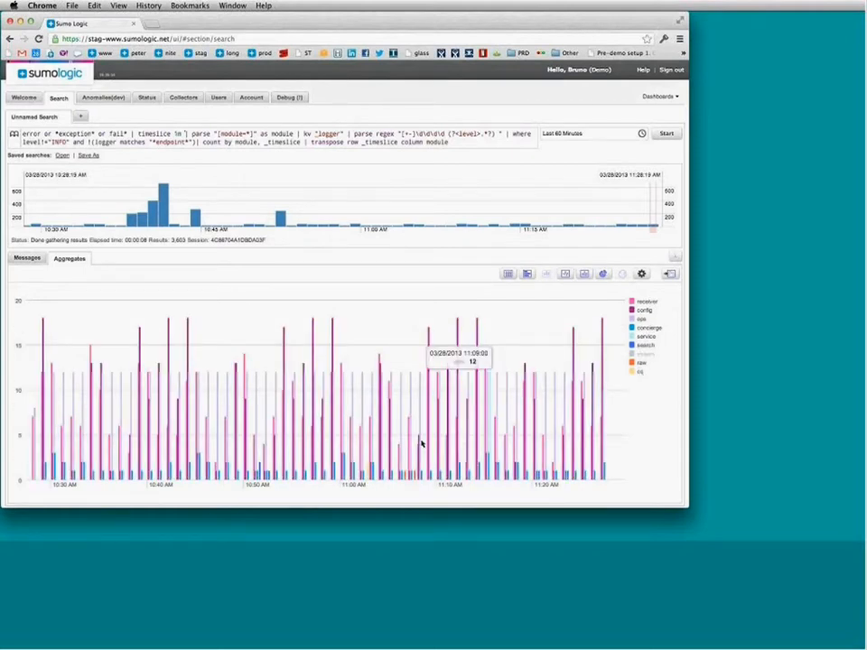
click(643, 354)
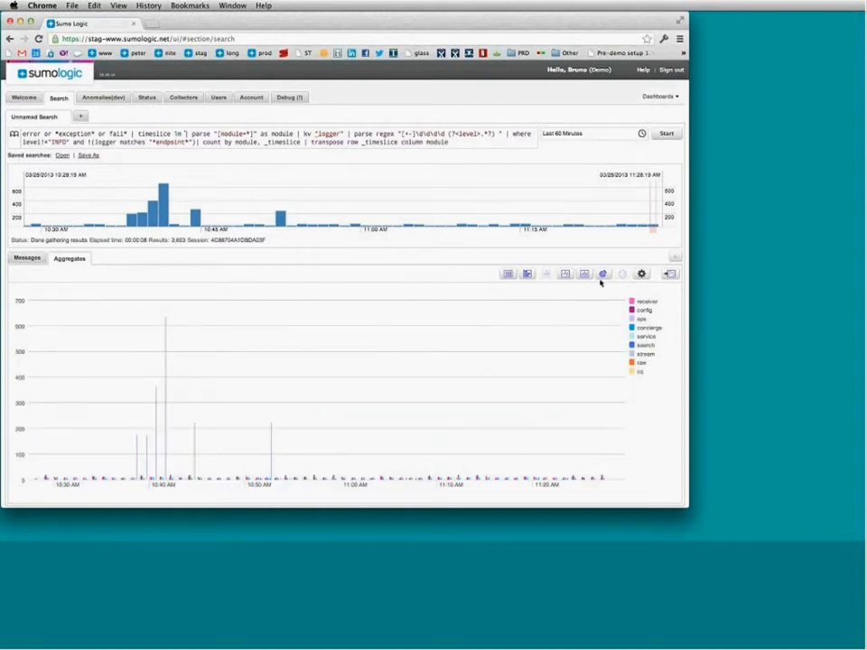
Set the column chart's stacking to Normal in the chart properties and save
click(642, 274)
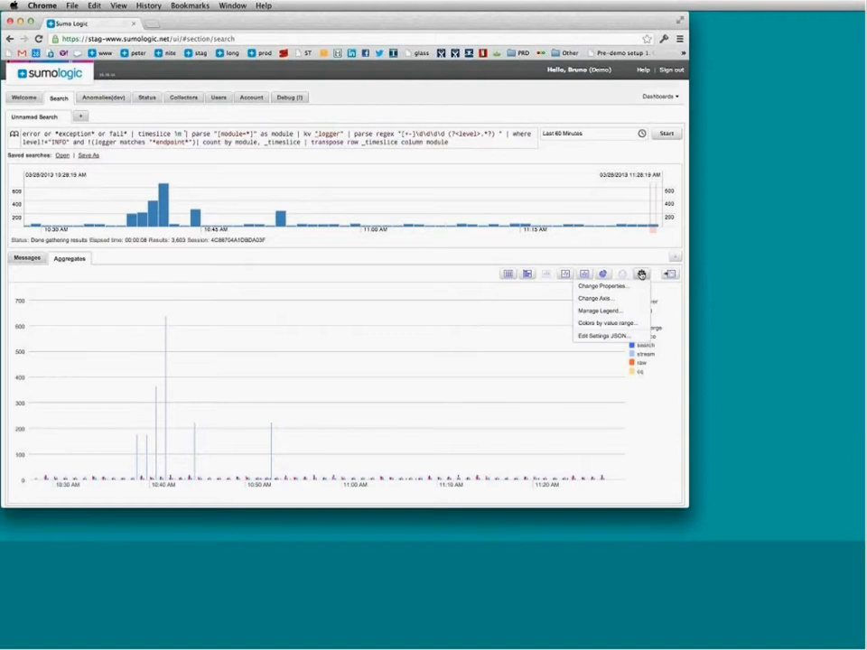
click(602, 286)
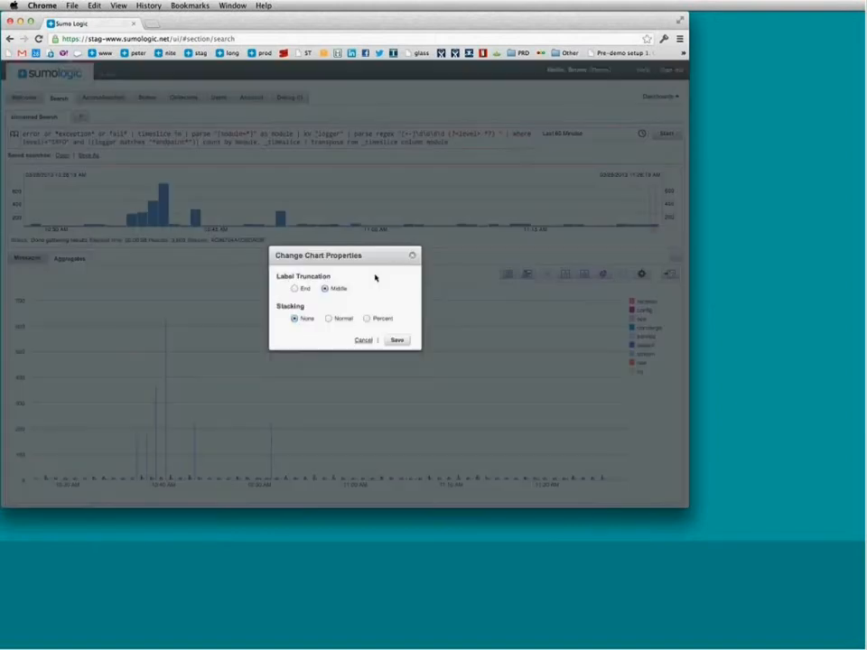
click(329, 319)
click(396, 341)
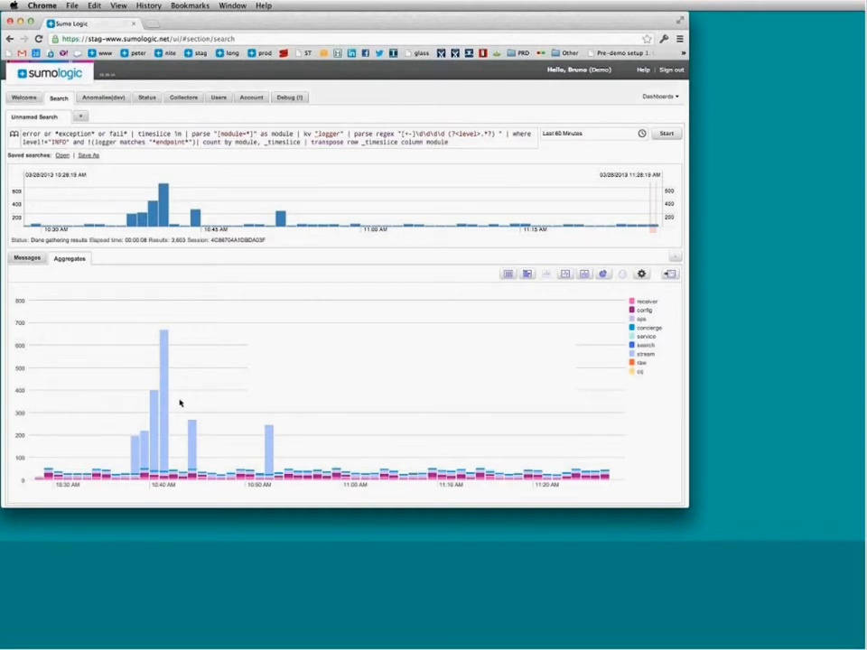
Examine the stacked columns' per-minute counts, toggling the stream series to compare the remaining modules
mouse_move(149, 219)
mouse_move(145, 437)
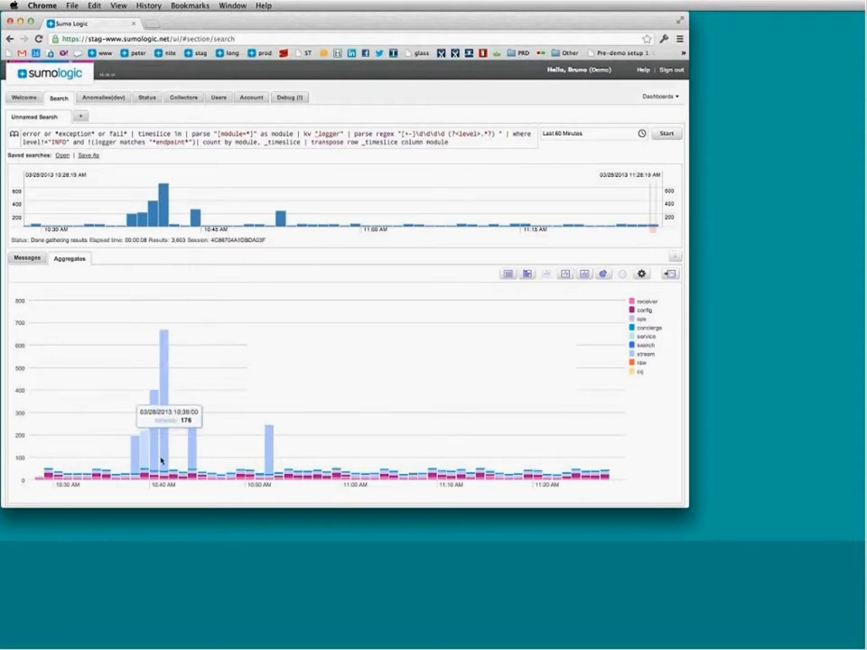
mouse_move(192, 461)
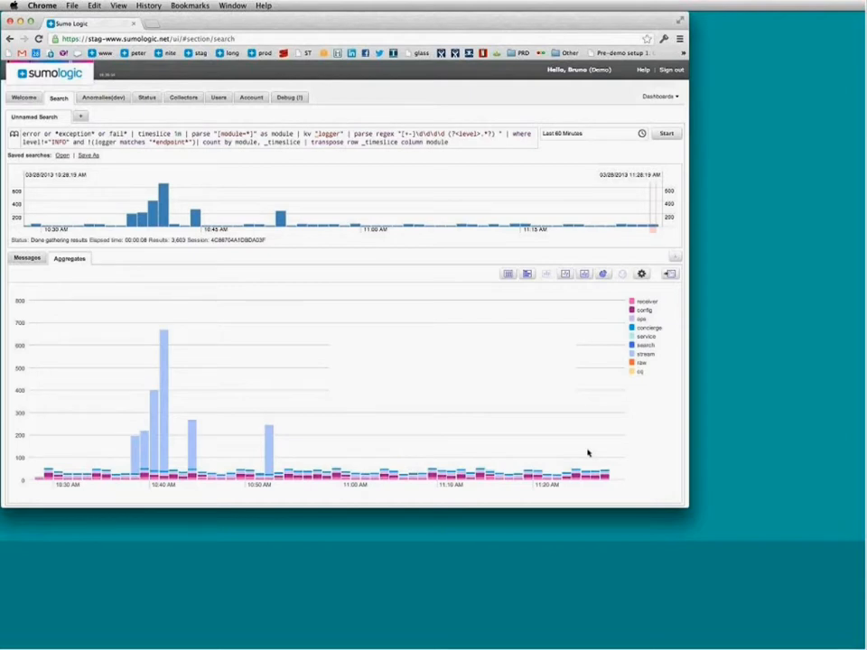
mouse_move(605, 477)
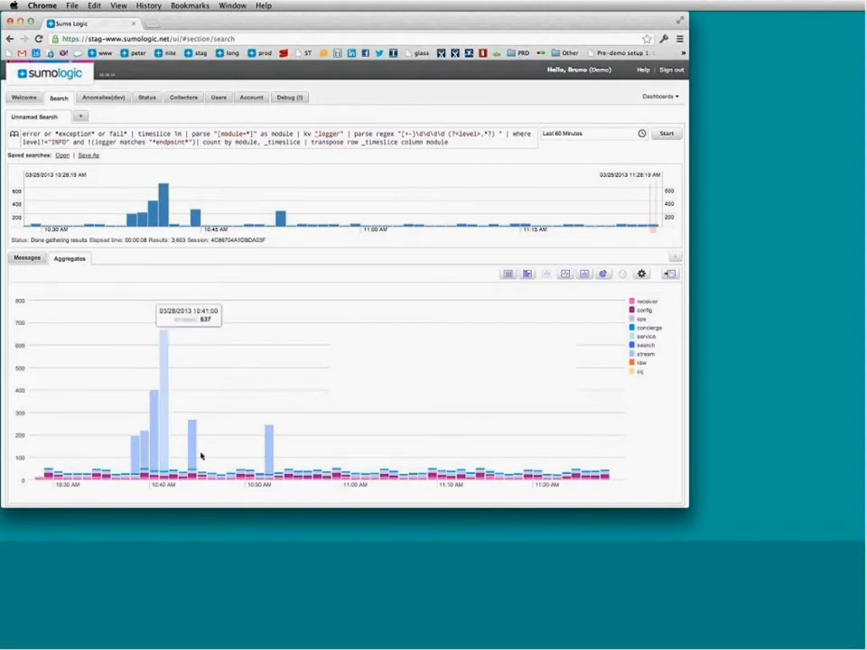
click(647, 355)
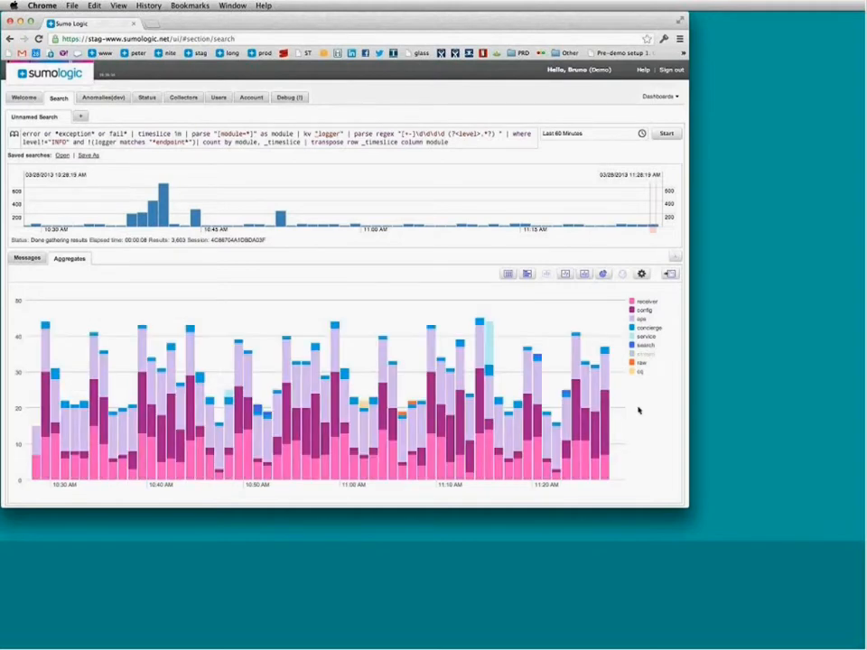
click(646, 354)
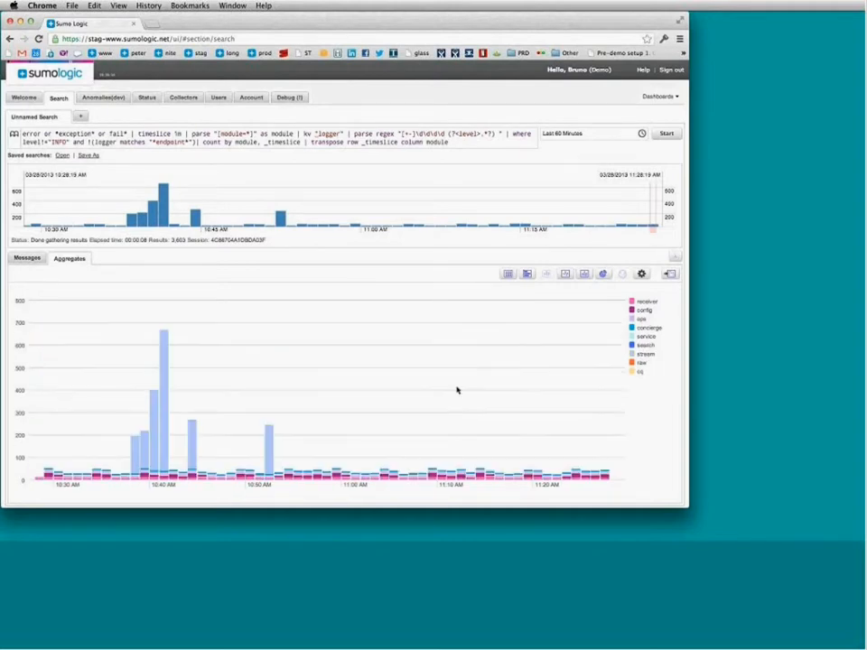
click(648, 355)
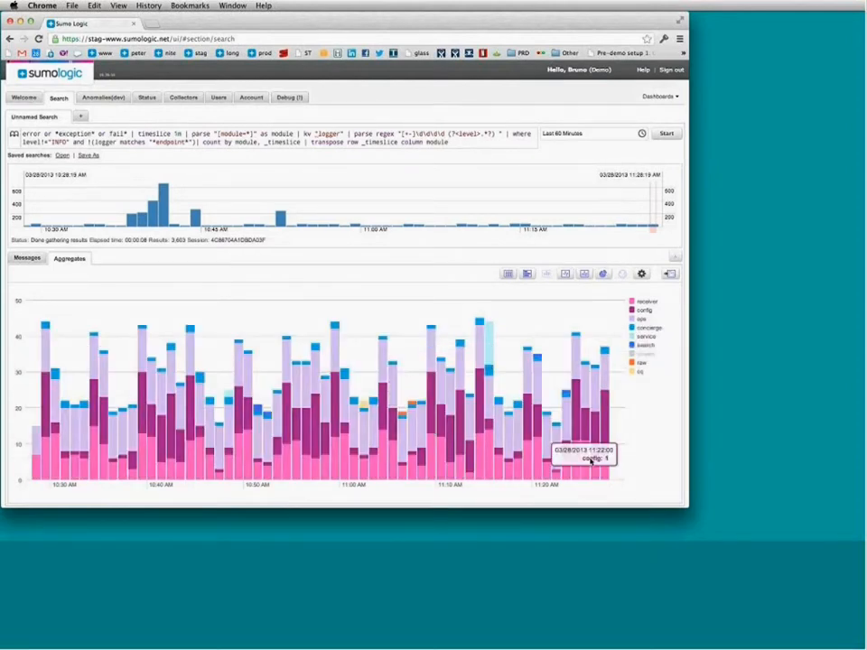
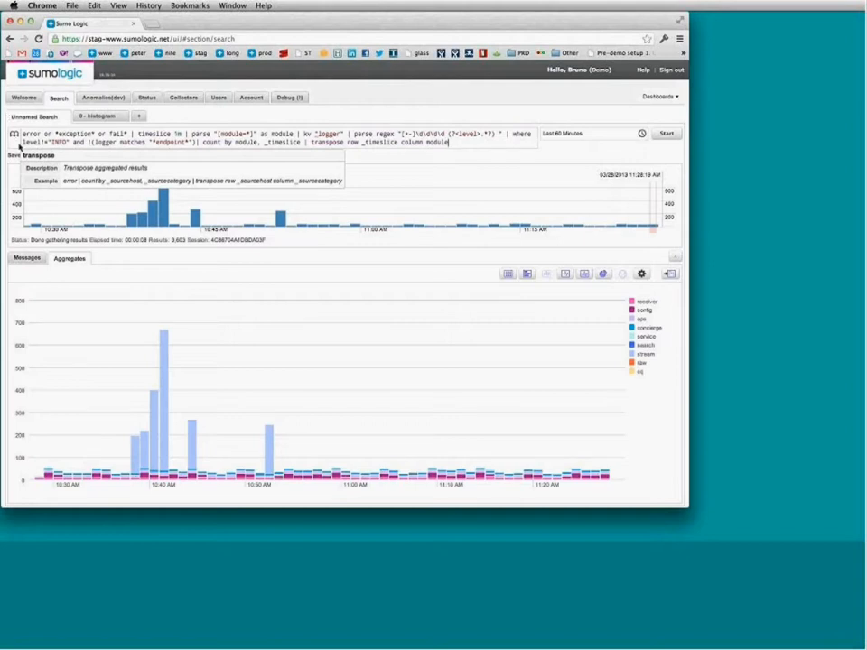
Open the saved search "0 - webinar step 10 starter query" from the personal saved searches
click(462, 158)
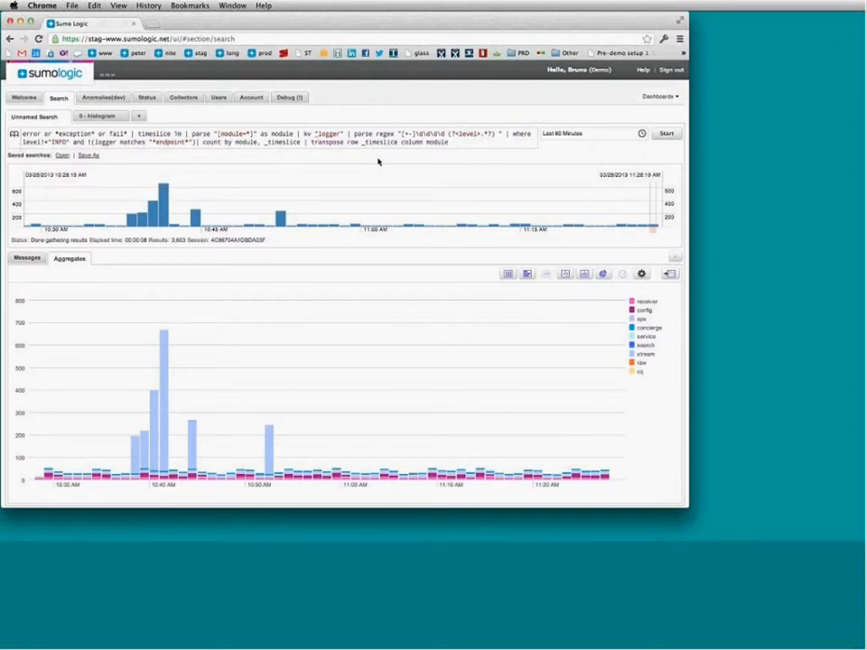
click(14, 134)
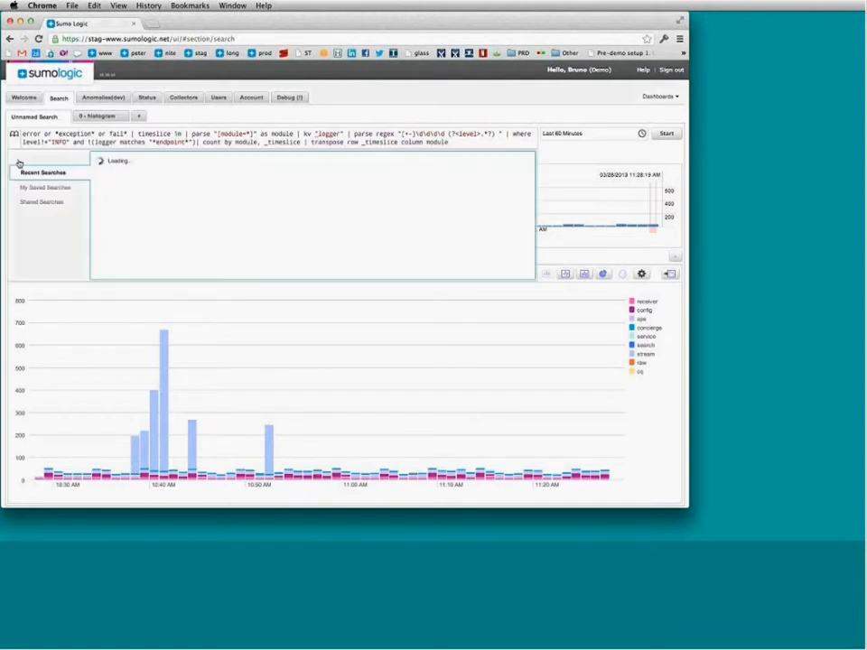
click(28, 189)
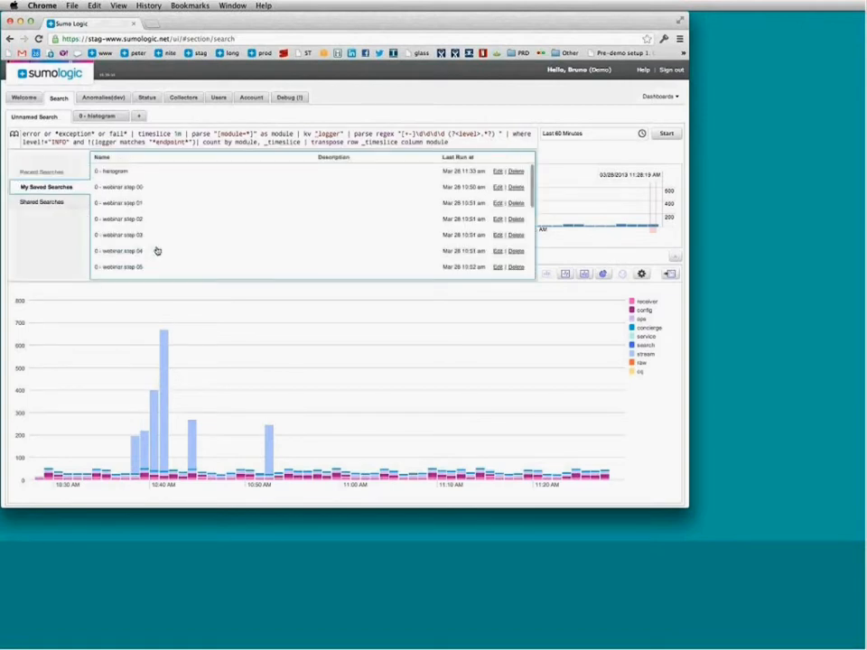
scroll(159, 246, down, 5)
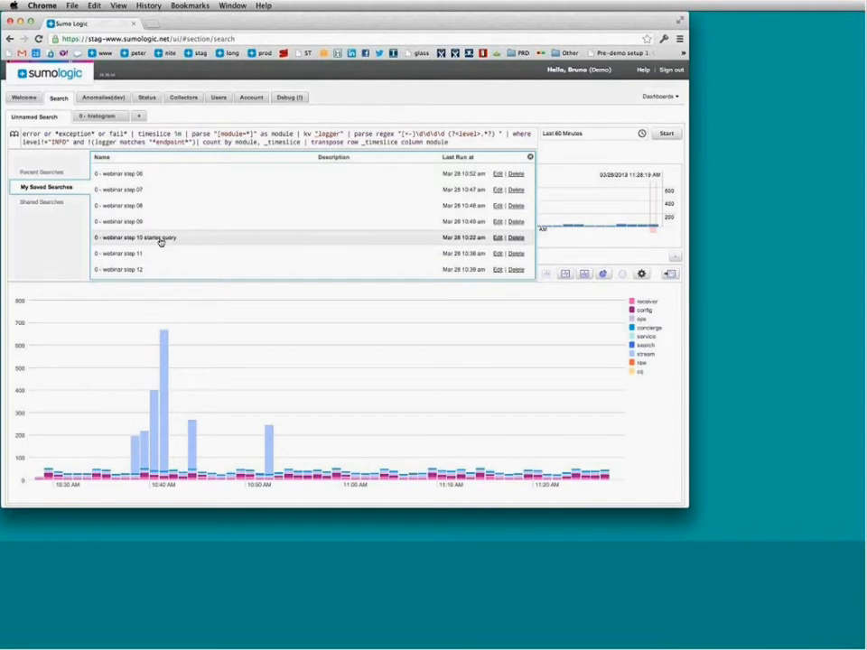
click(160, 240)
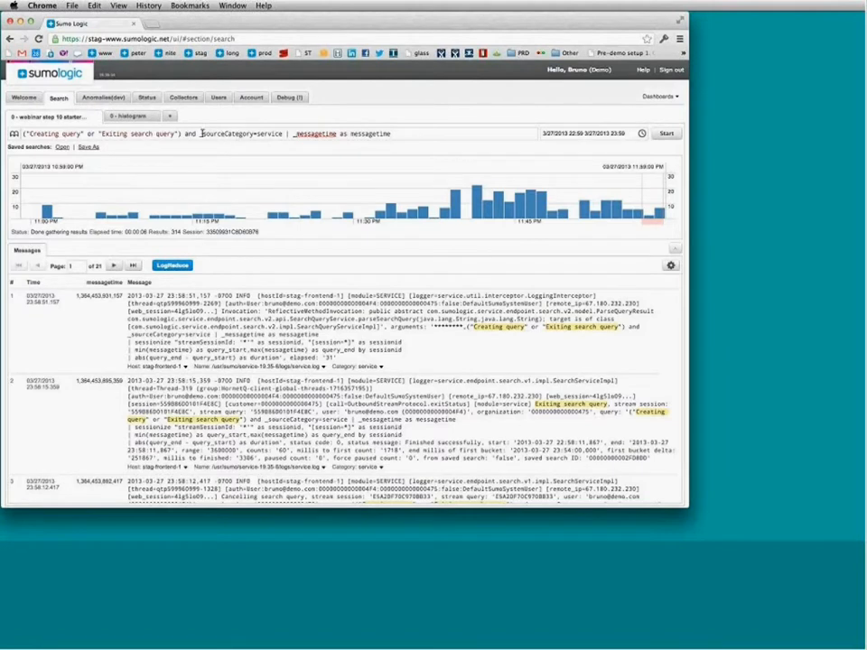
Review the query's _sourceCategory=service filter, its _messagetime alias and the search time range
drag(200, 133, 282, 134)
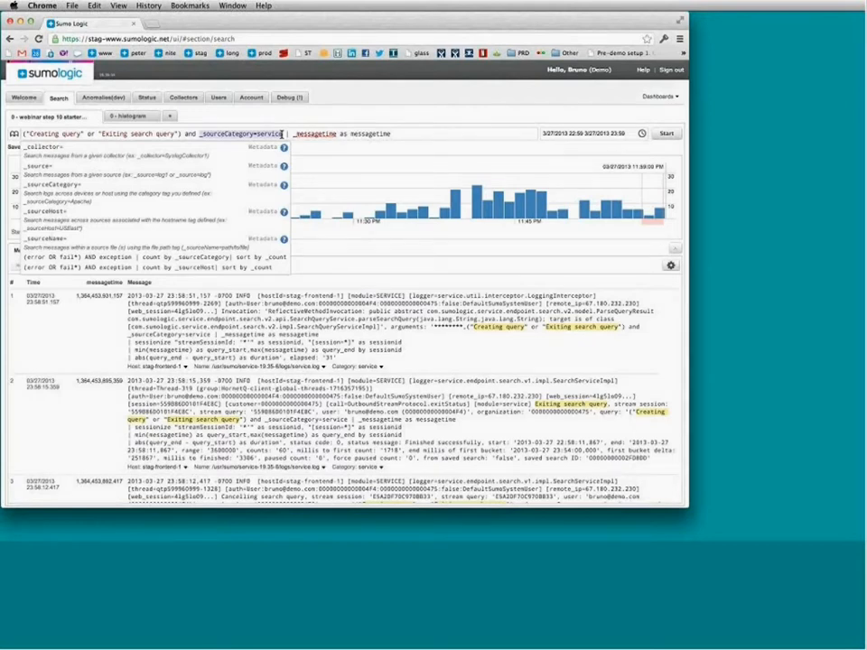
click(356, 132)
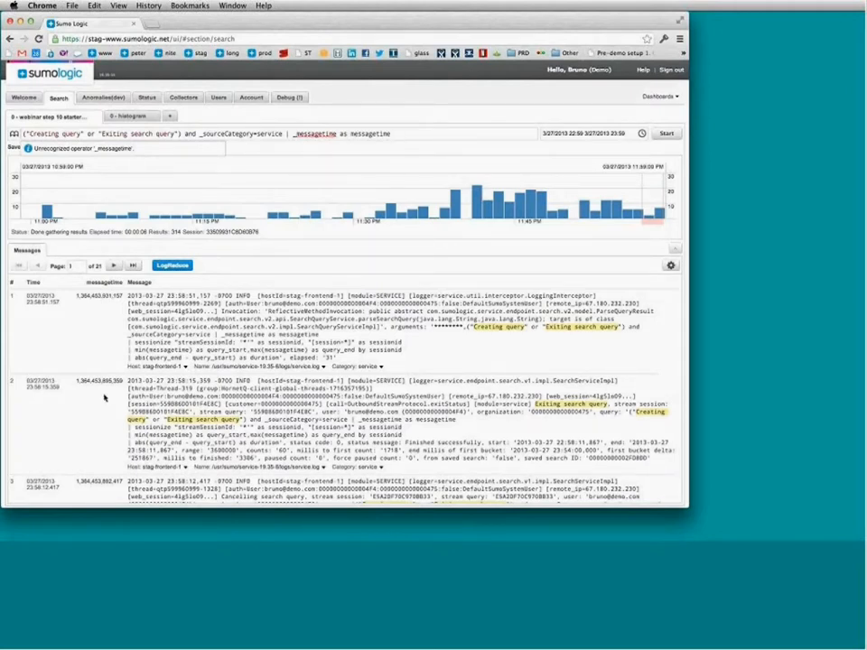
click(564, 131)
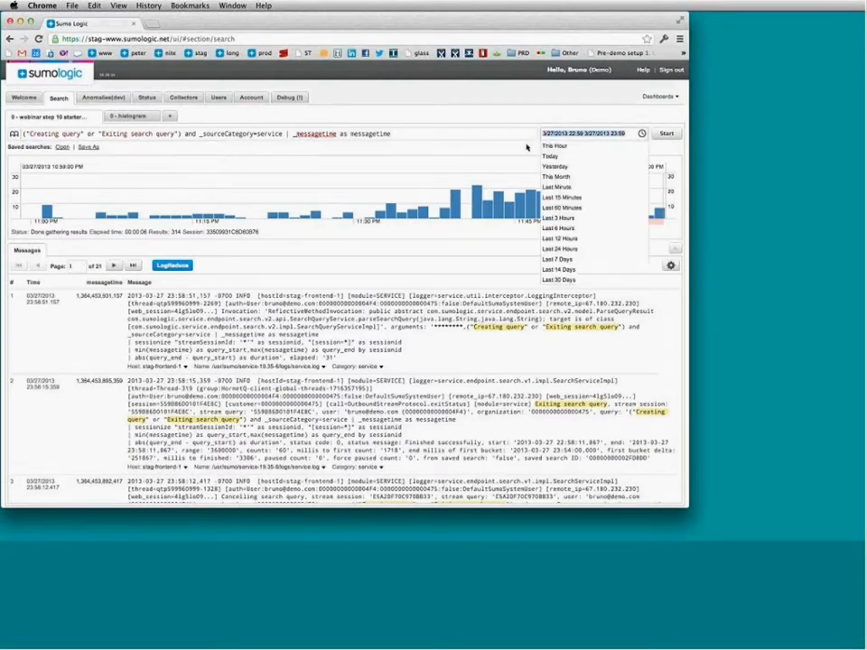
click(526, 147)
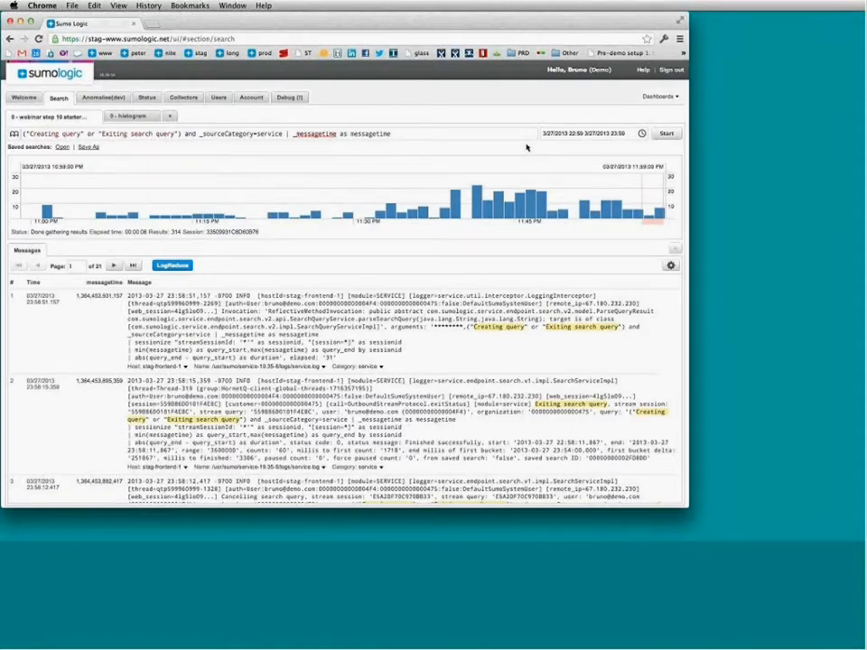
click(435, 133)
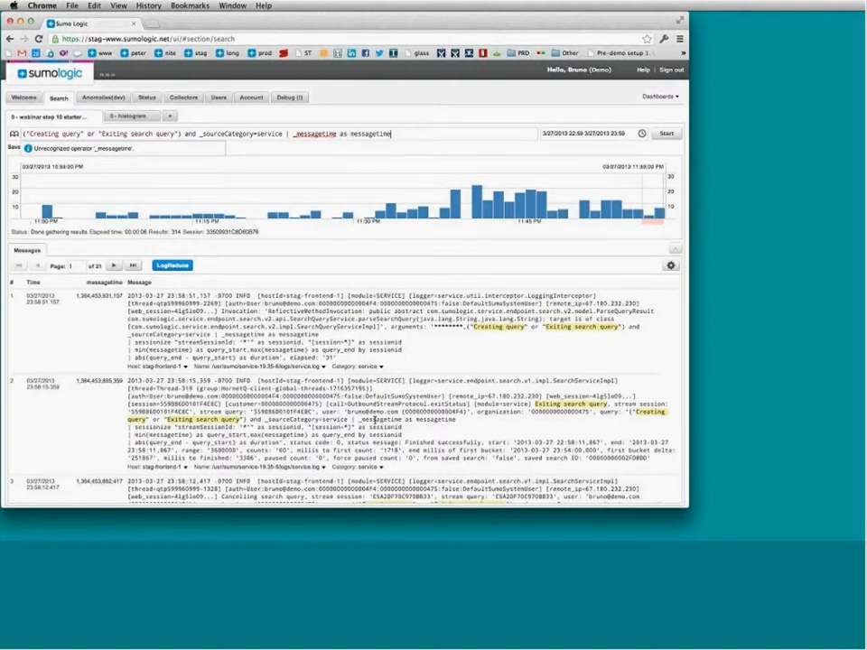
Examine the first two pages of result messages for query creation and exit events and their session fields
scroll(494, 327, down, 1)
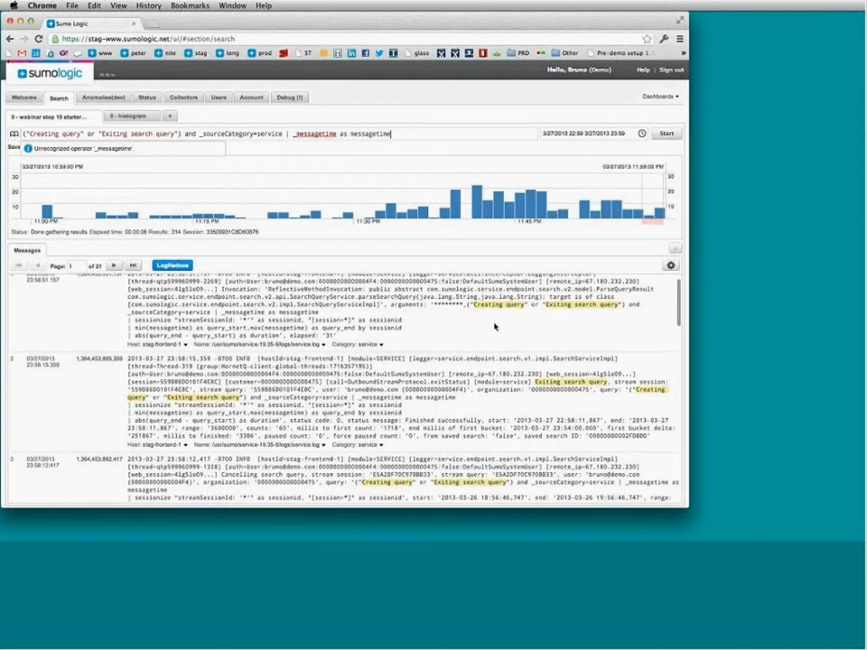
scroll(494, 327, down, 5)
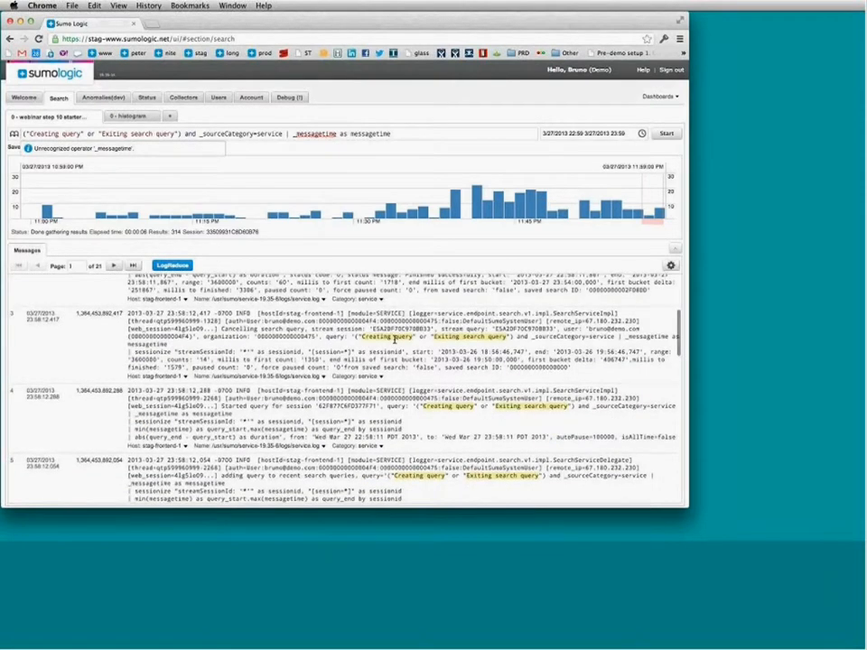
scroll(398, 334, down, 10)
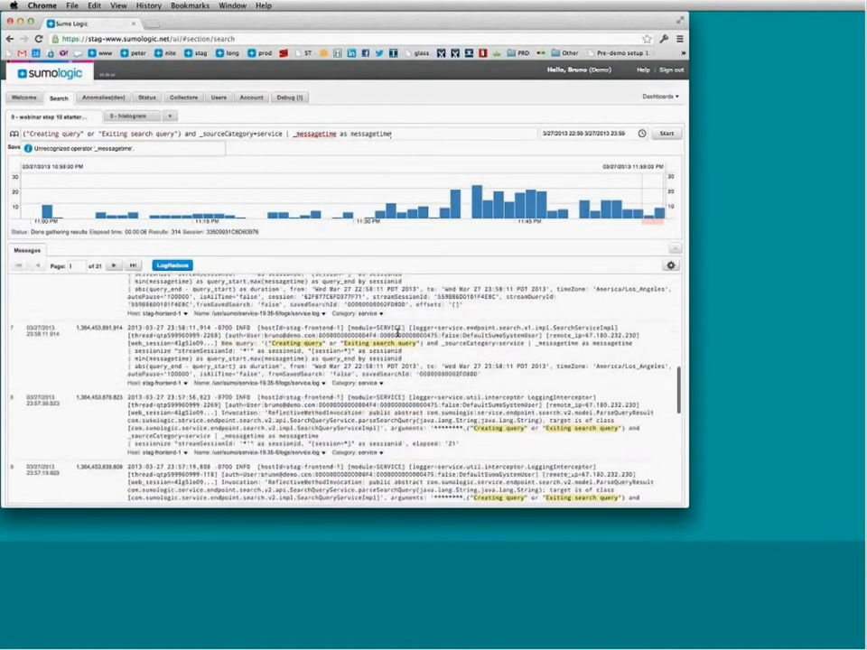
scroll(398, 334, down, 10)
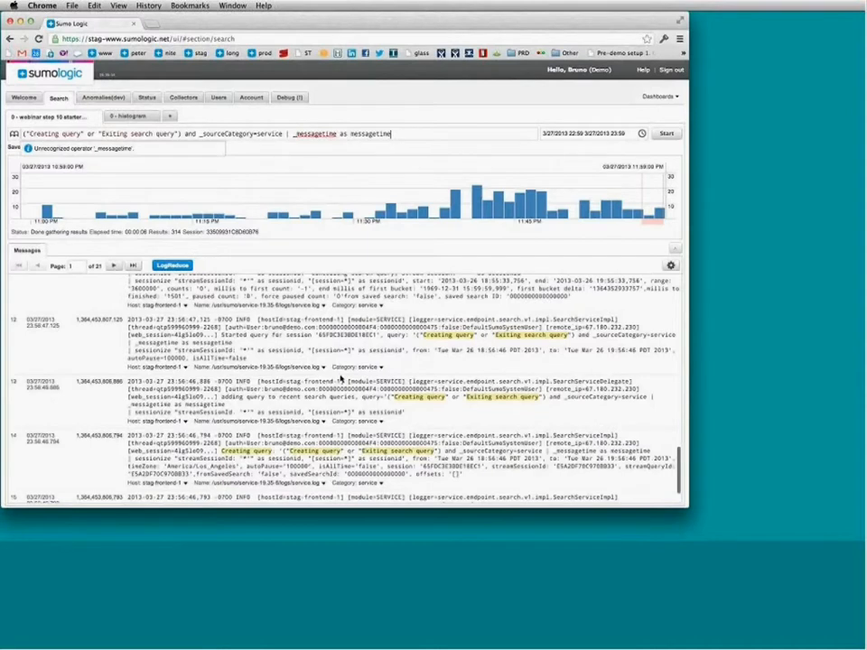
scroll(341, 380, down, 2)
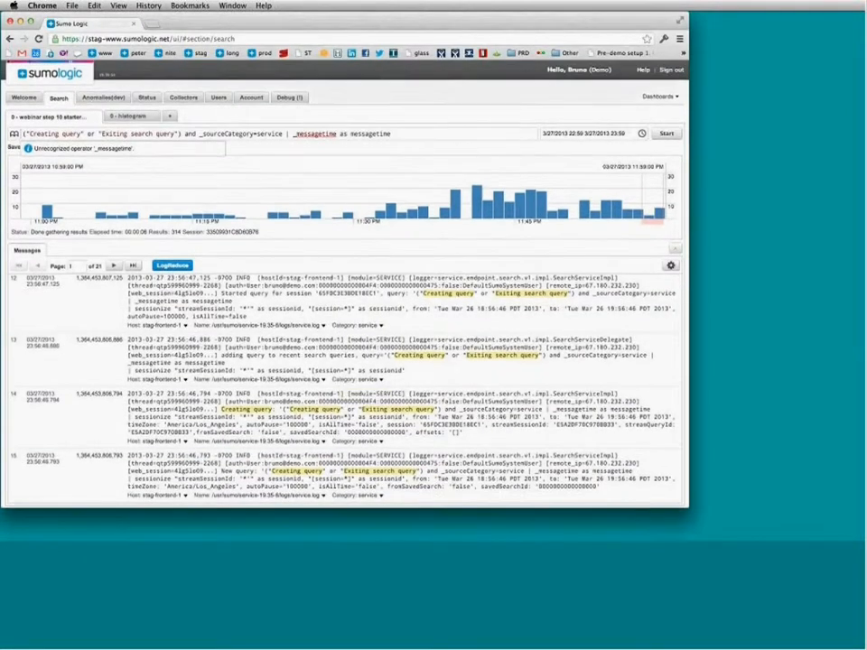
click(113, 266)
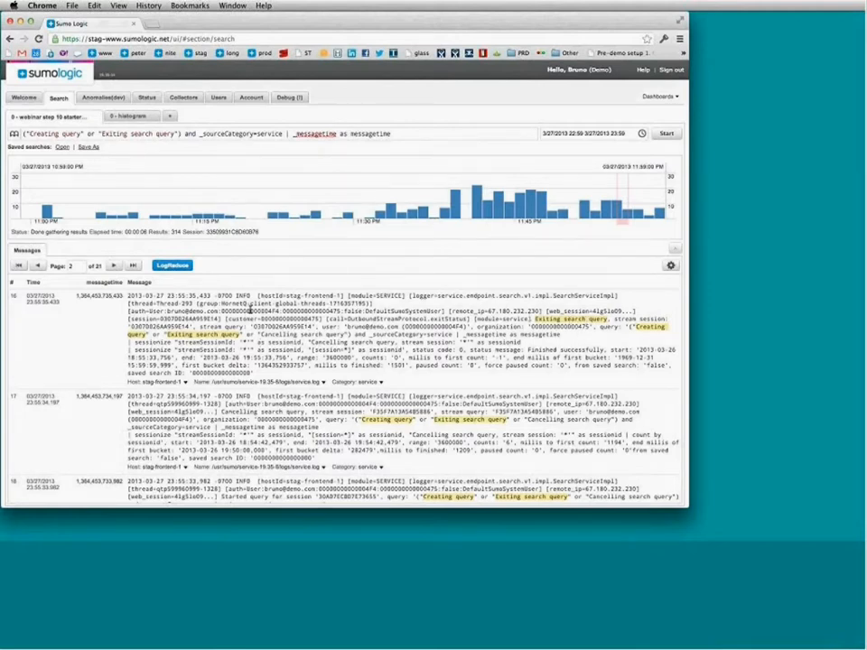
drag(128, 319, 219, 320)
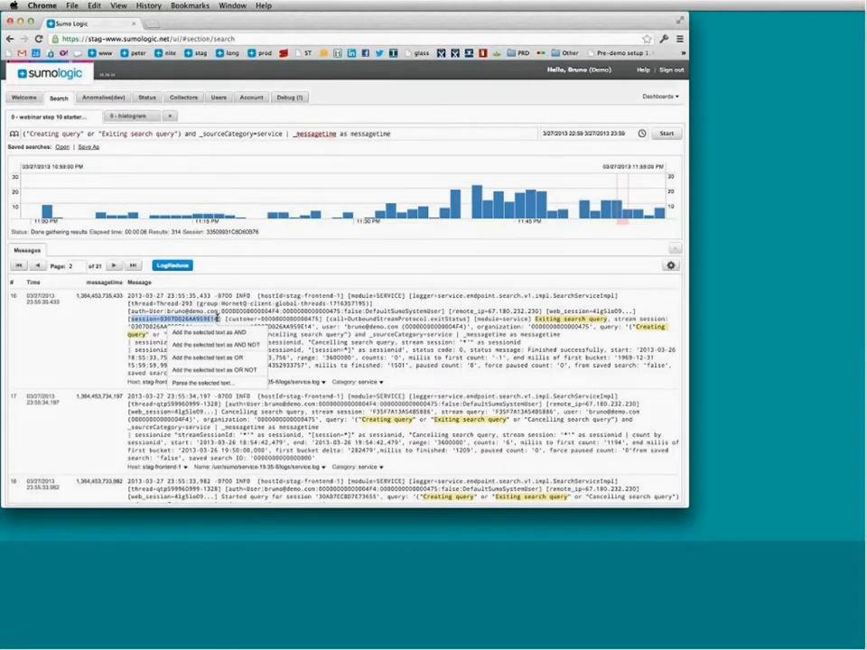
click(313, 332)
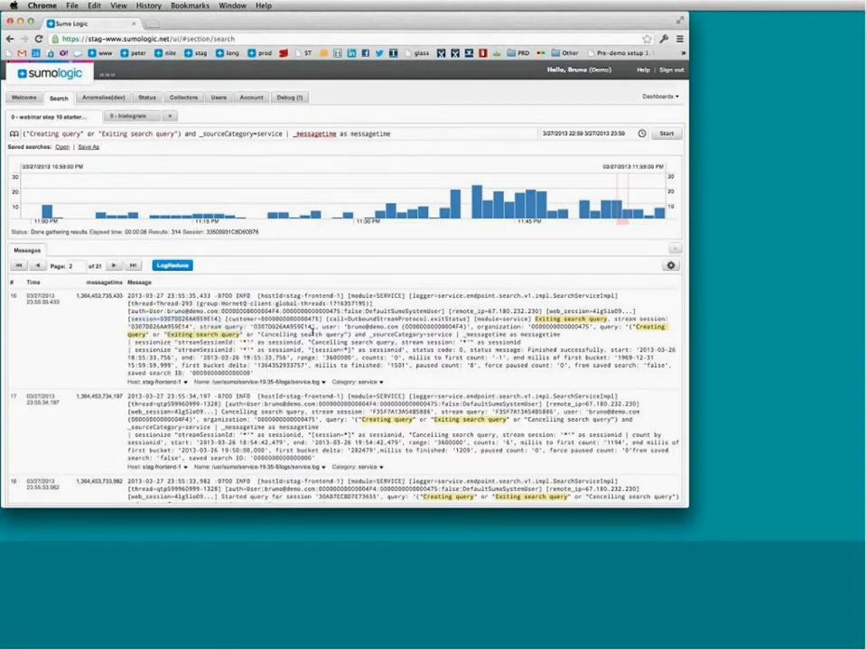
scroll(312, 333, down, 15)
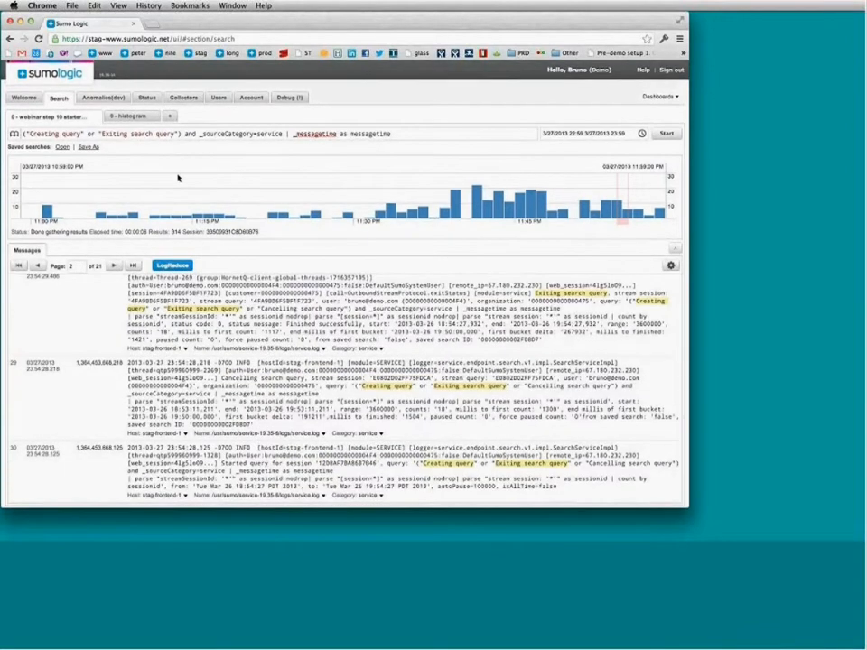
Jump to the messages in the histogram's tallest bar and examine their session details
click(477, 206)
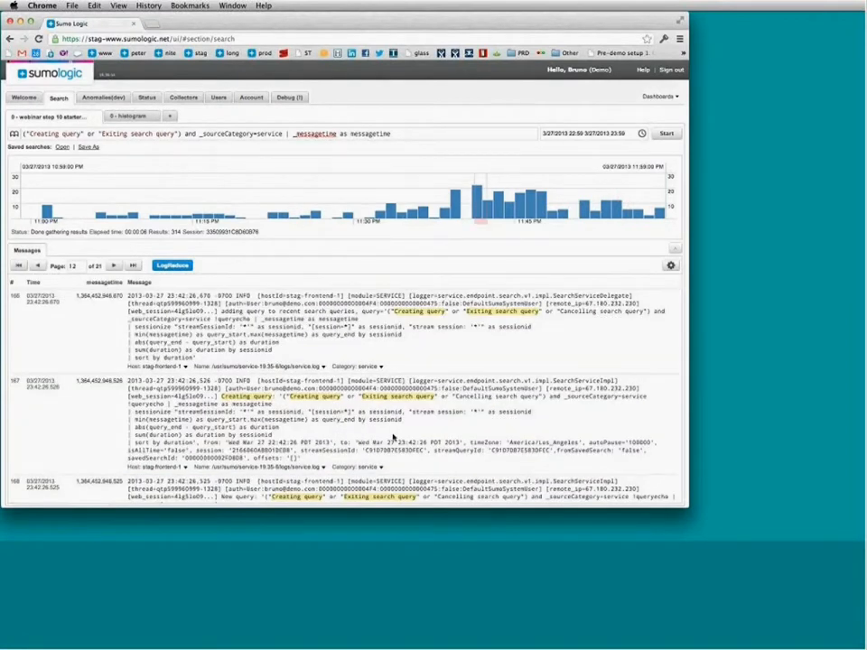
scroll(400, 383, down, 5)
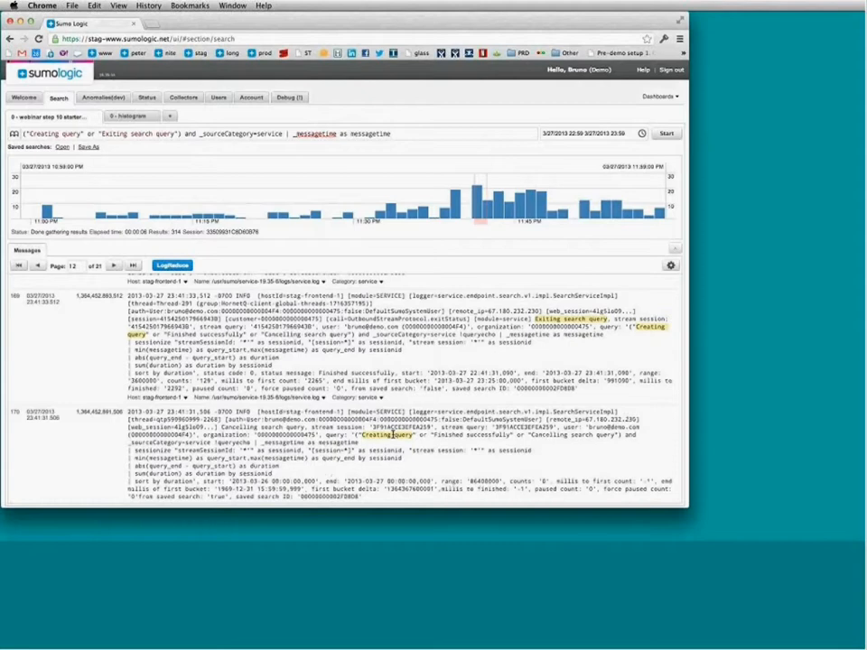
scroll(212, 303, up, 1)
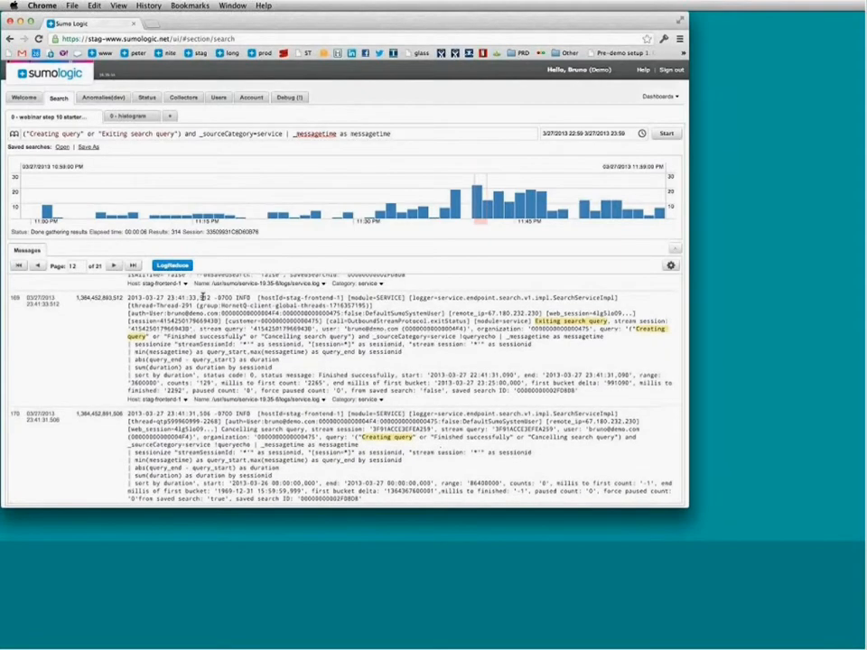
scroll(203, 298, up, 5)
click(407, 135)
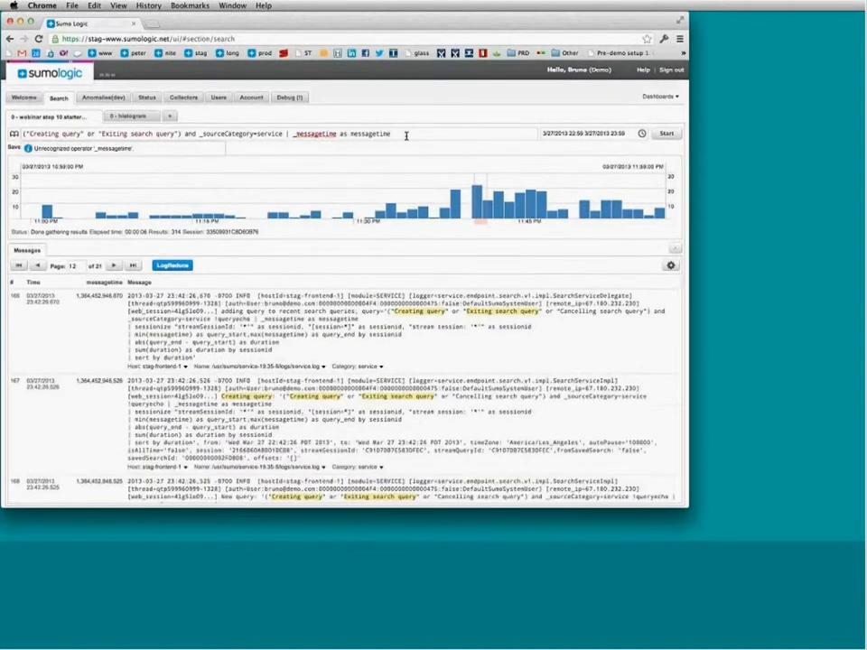
key(shift+Return)
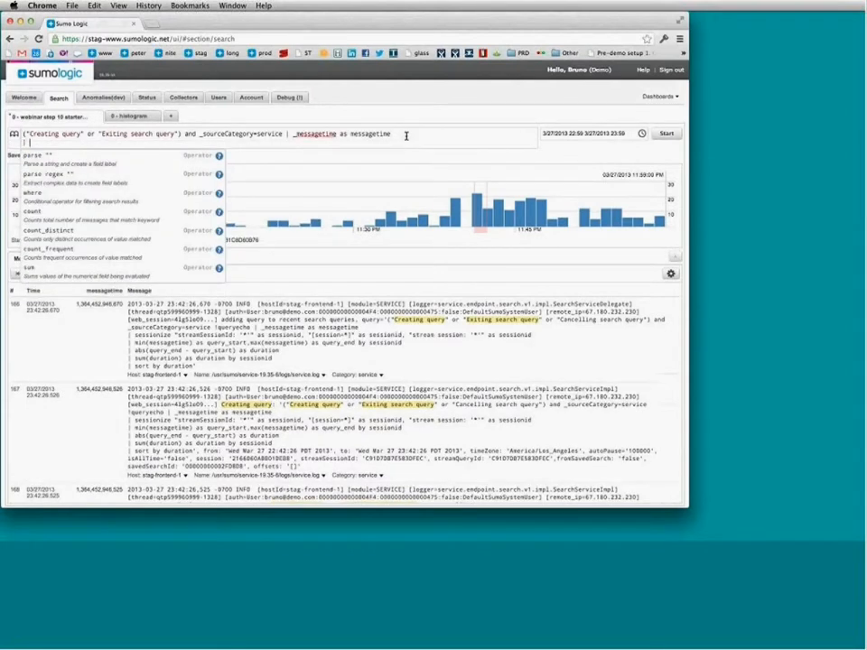
key(BackSpace)
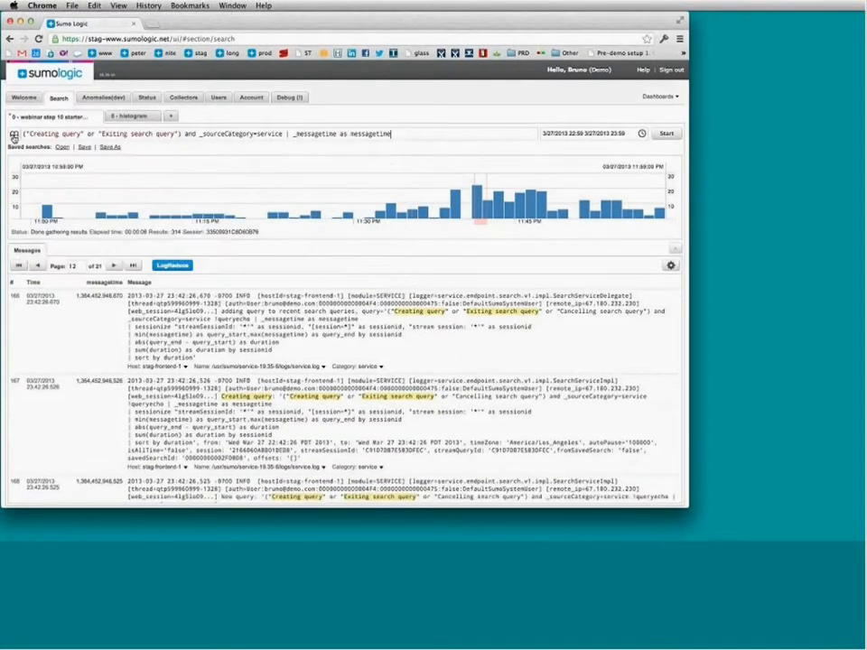
Open the saved search "0 - webinar step 11" from the personal saved searches
click(13, 136)
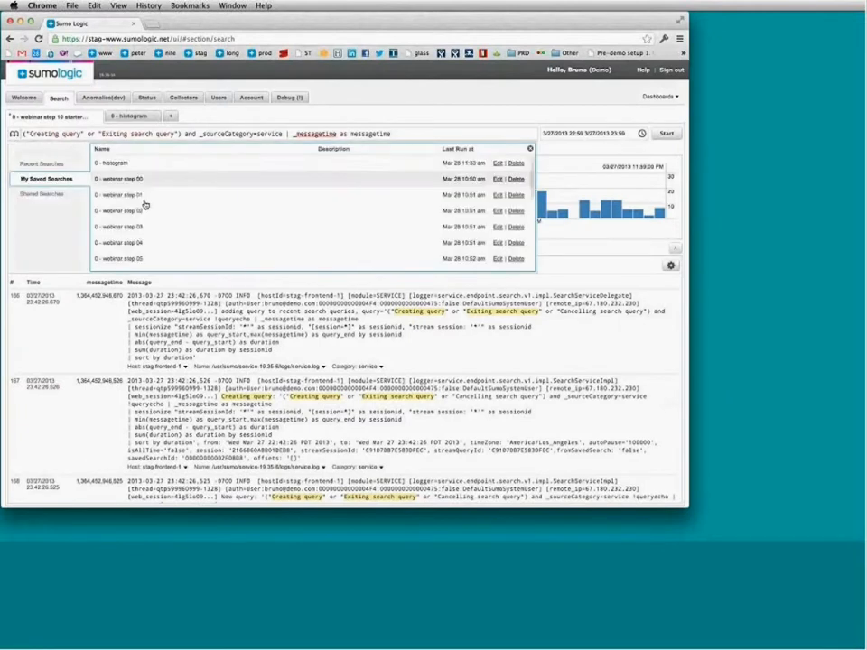
scroll(144, 205, down, 3)
scroll(145, 205, down, 2)
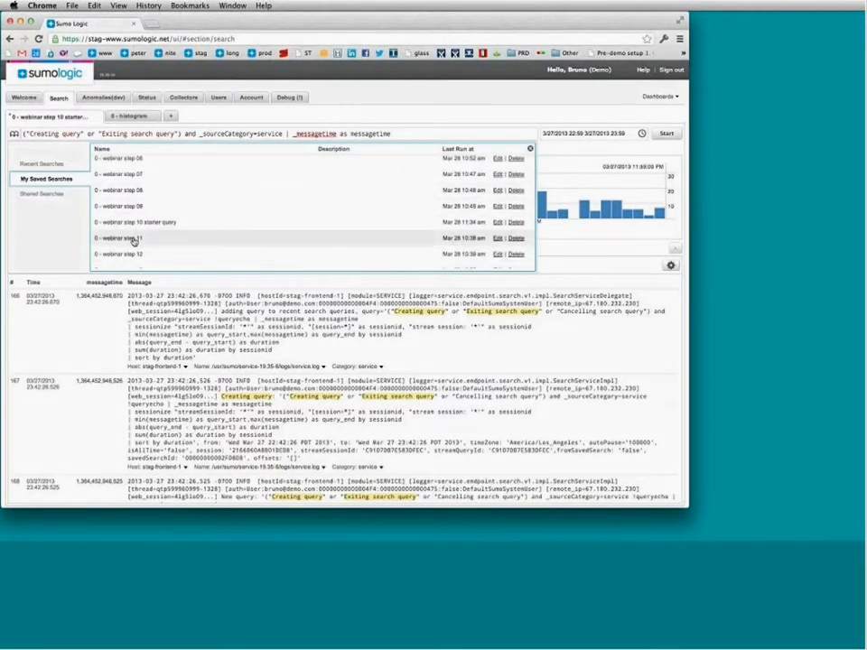
click(140, 239)
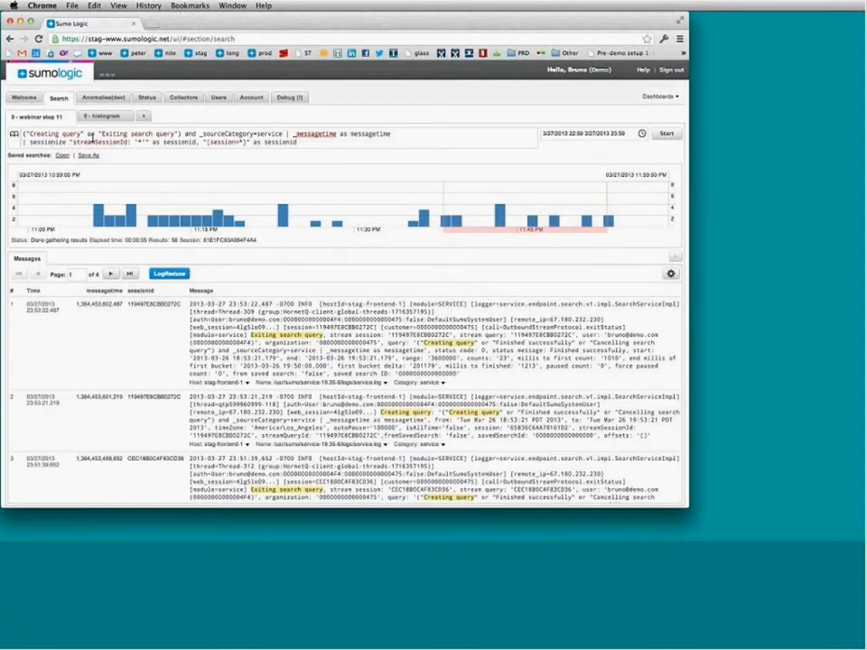
Compare the query's sessionize patterns with the streamSessionId and session fields in the first two result messages
drag(72, 142, 145, 139)
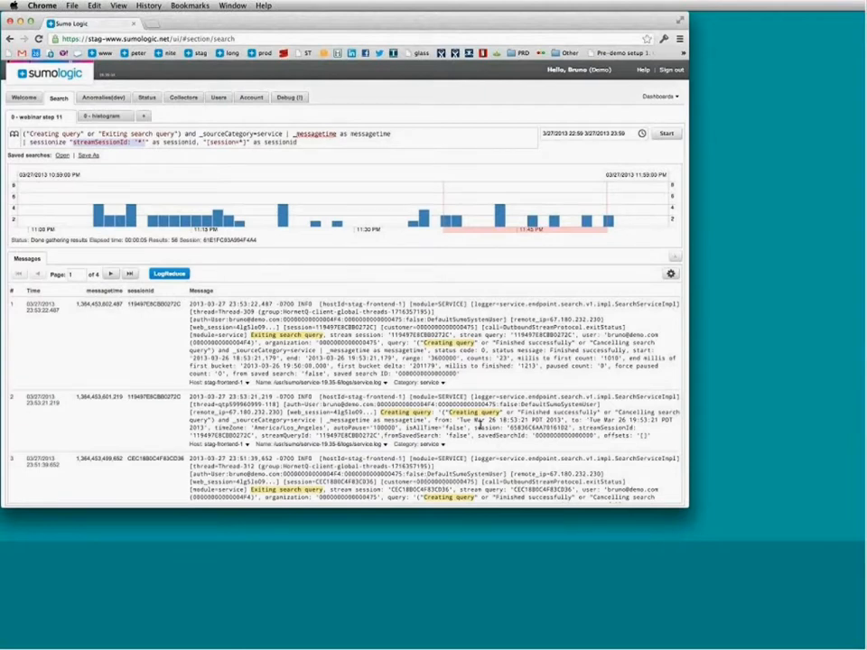
drag(579, 430, 257, 437)
right_click(256, 437)
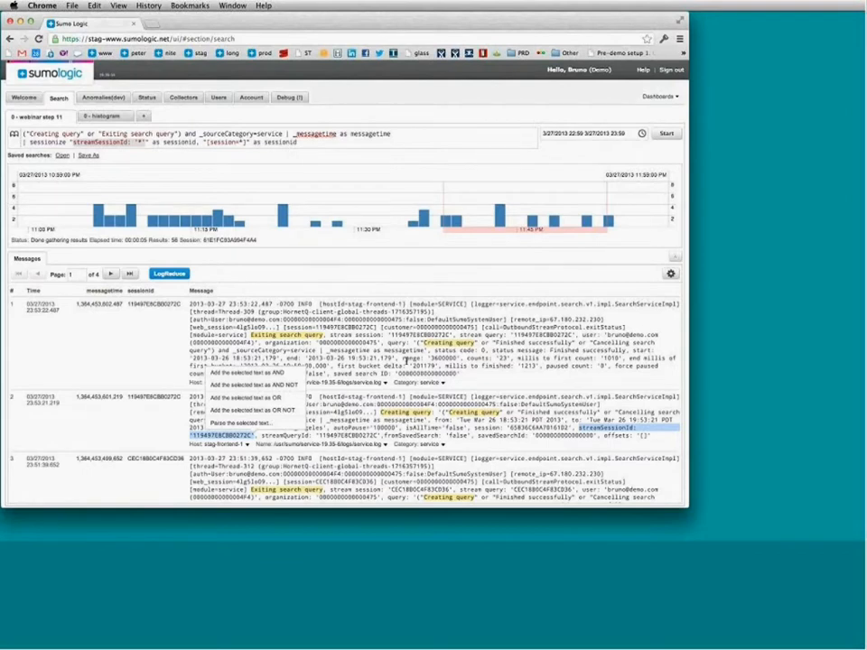
click(255, 335)
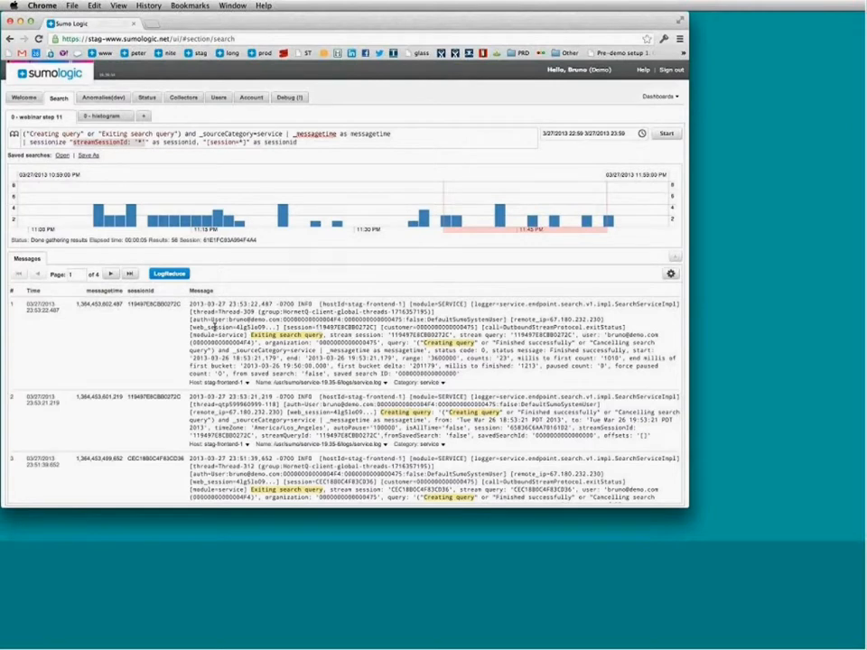
drag(286, 330, 383, 328)
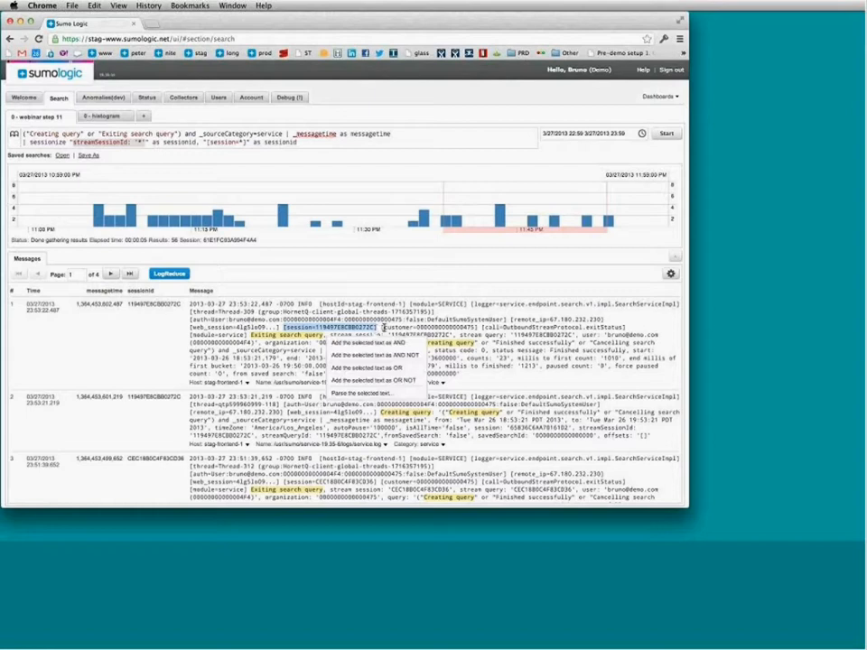
click(384, 328)
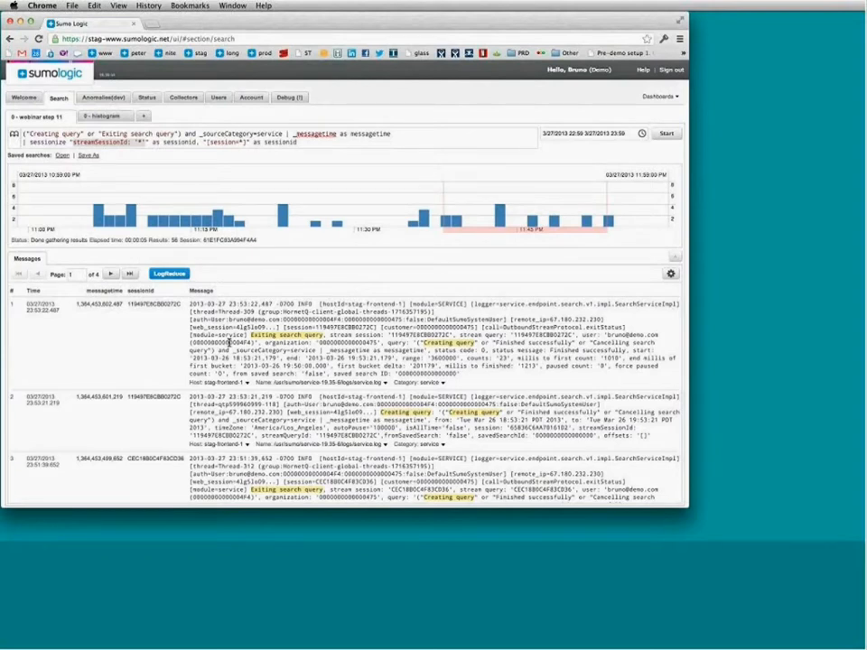
Append "| min (messagetime) as start, max (messagetime) as end by sessionid" to the query and run it
click(315, 142)
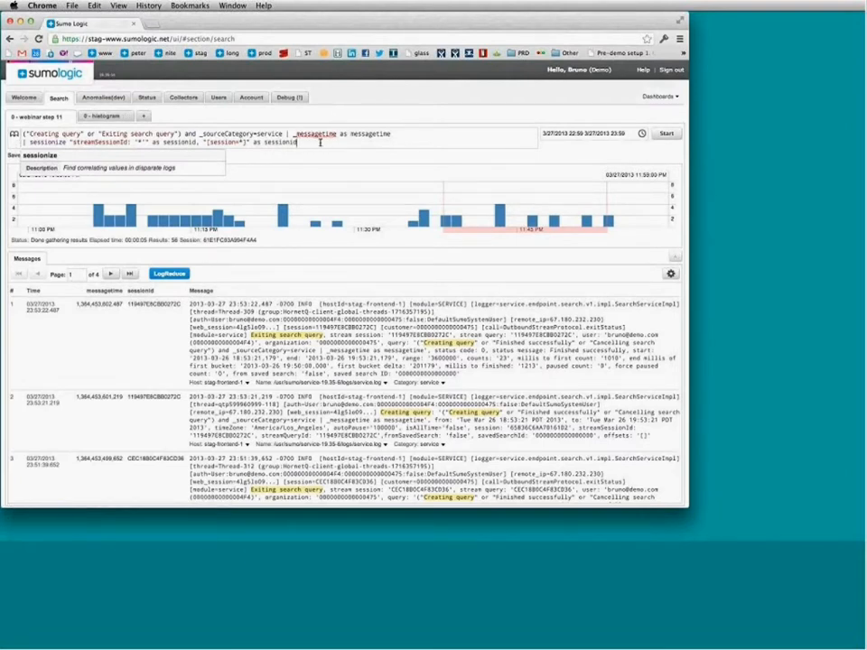
key(Return)
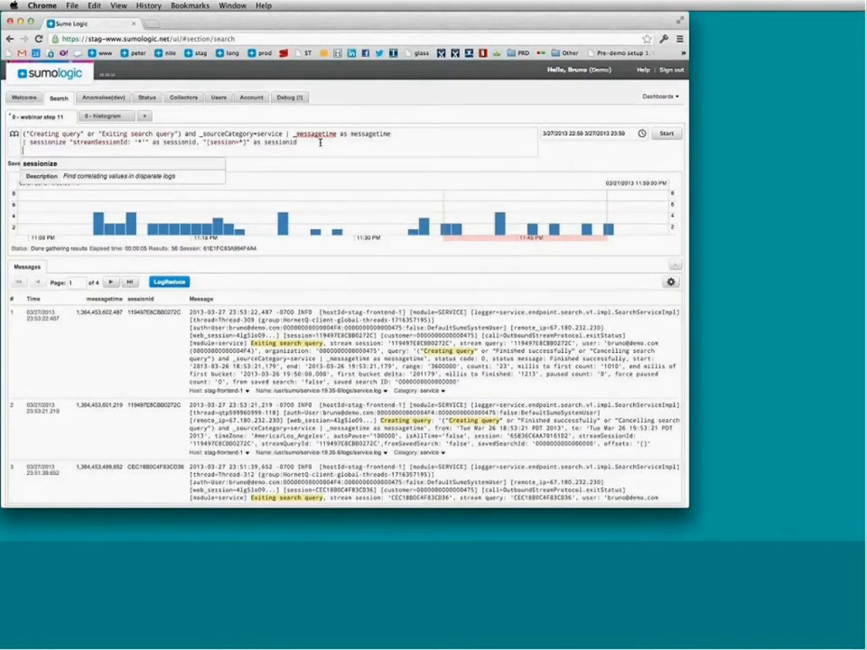
text(| )
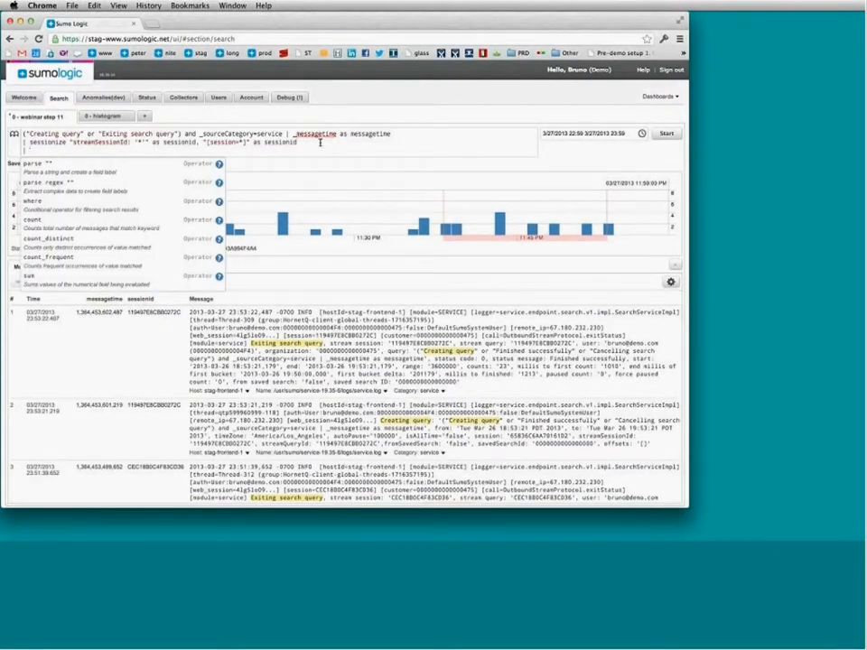
text(min)
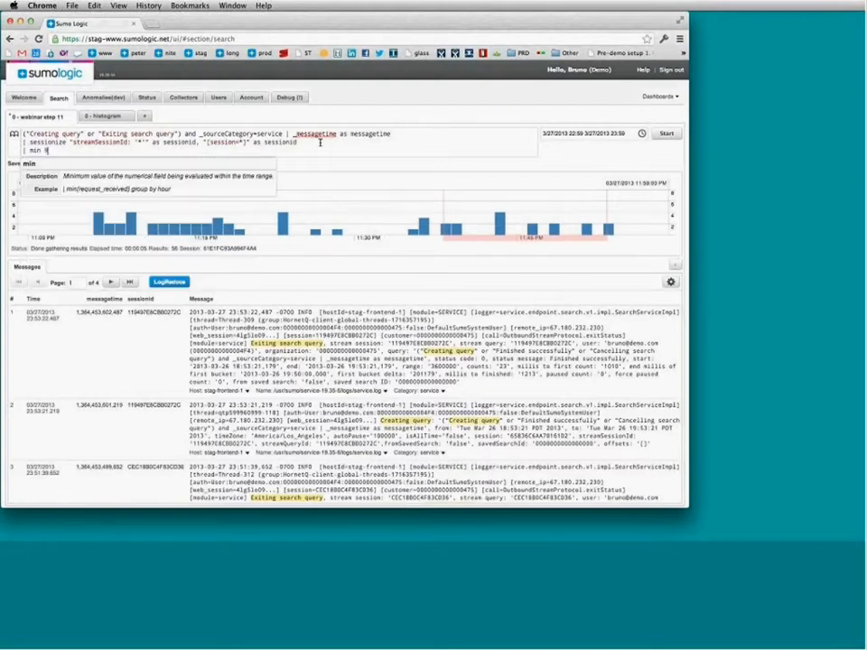
text((messagetime) as start, max)
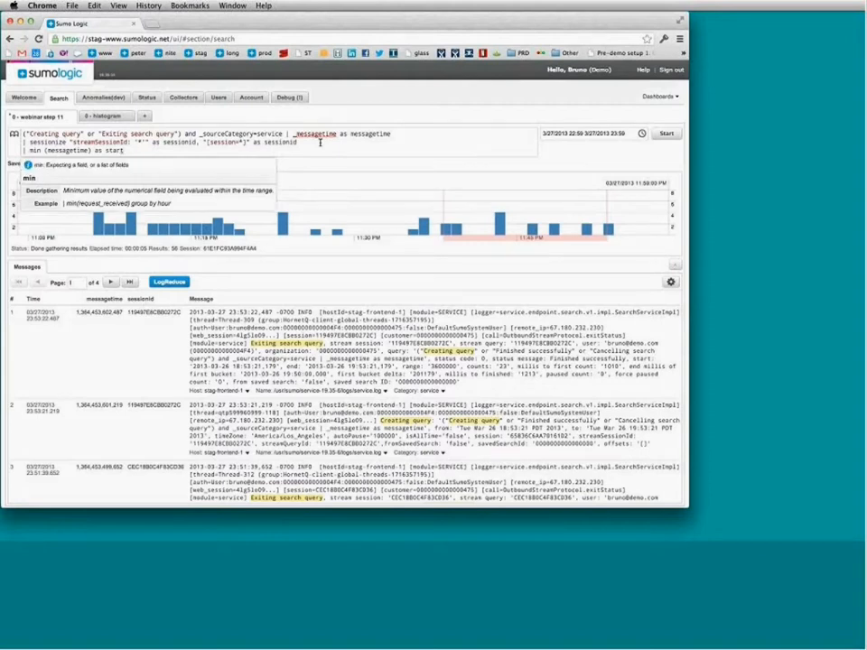
text( (messagetime) |as end by )
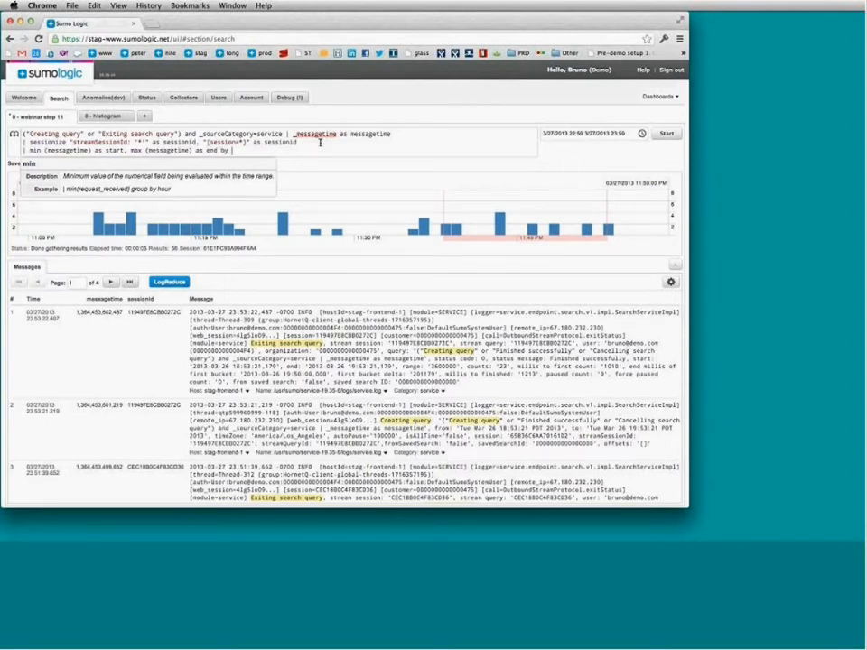
text(sessionid)
click(665, 134)
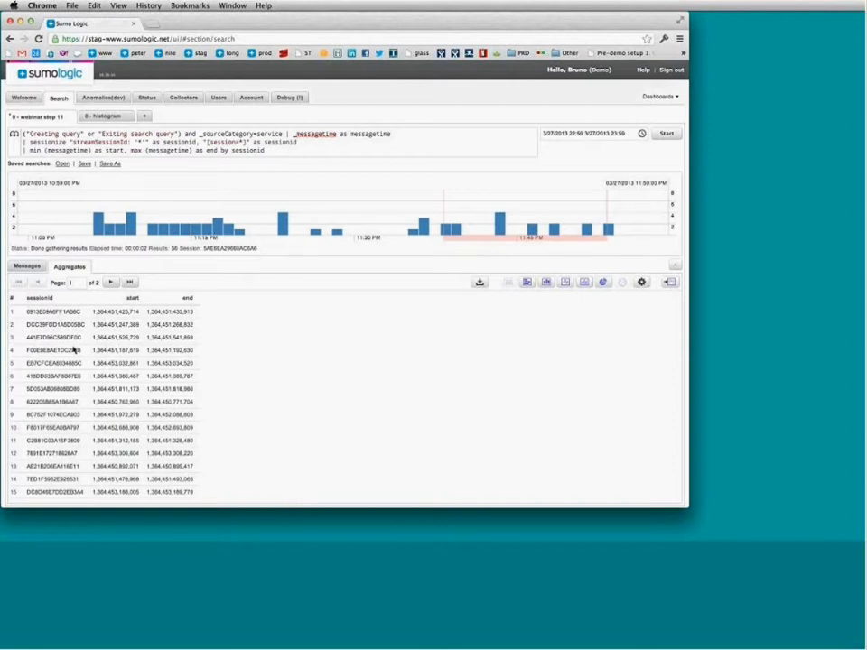
Append "| abs(end-start) as duration" to the query, run it and check both pages of the aggregate results
click(275, 151)
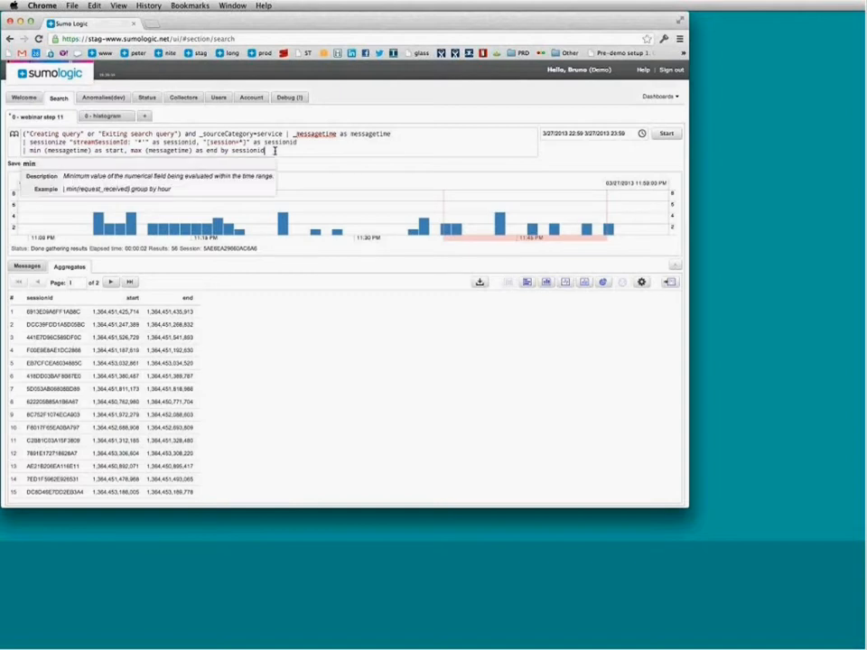
key(Return)
text(|)
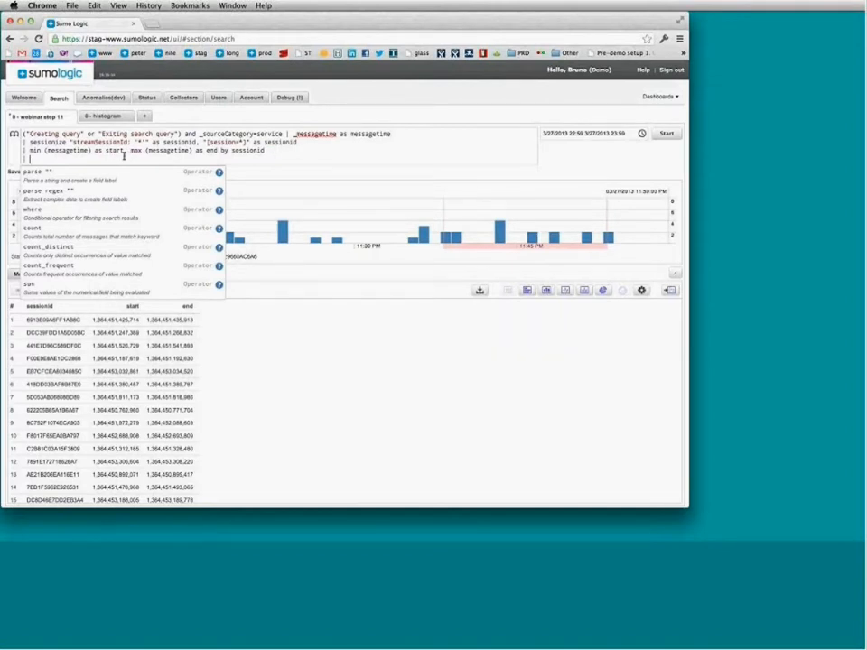
text(e)
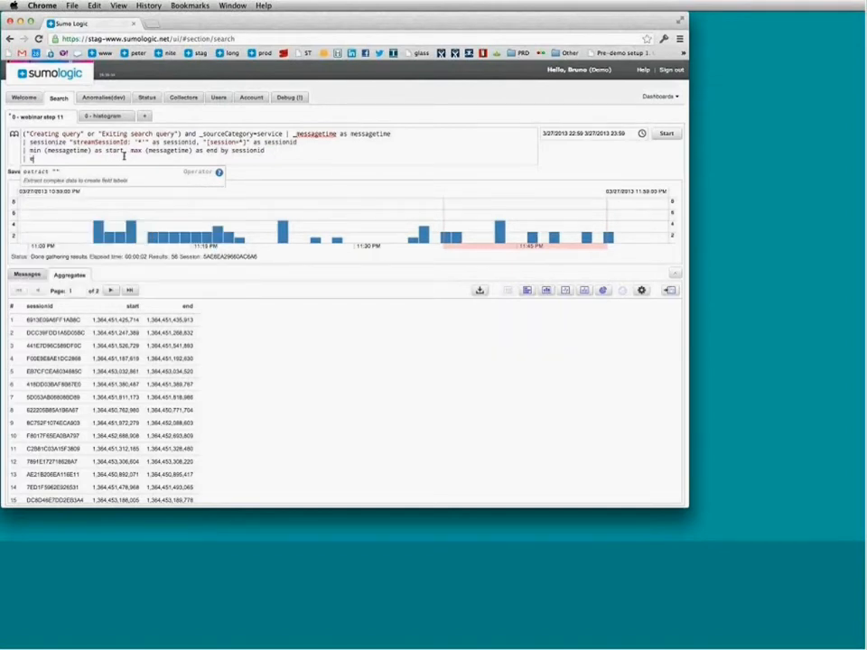
text(n)
text(s()
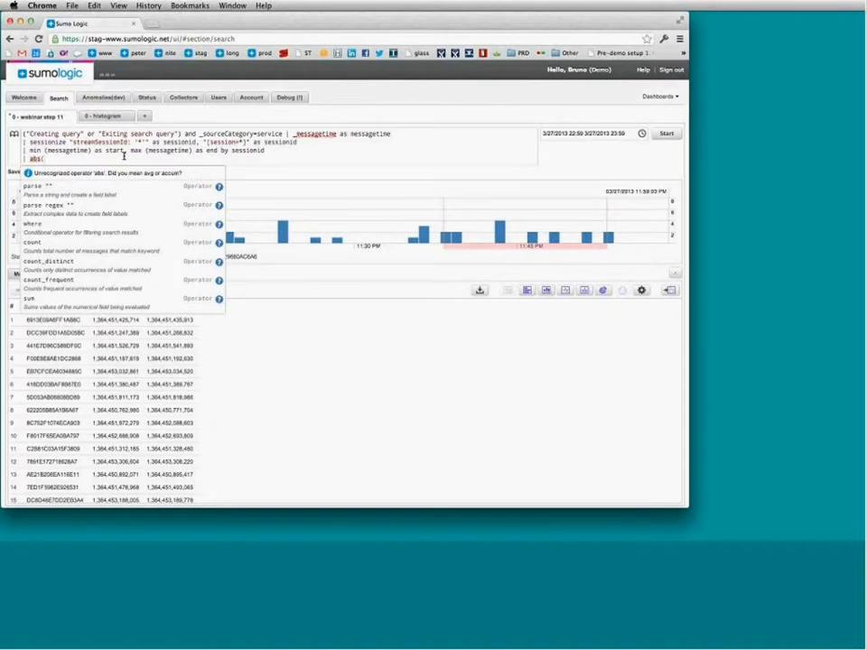
text(e)
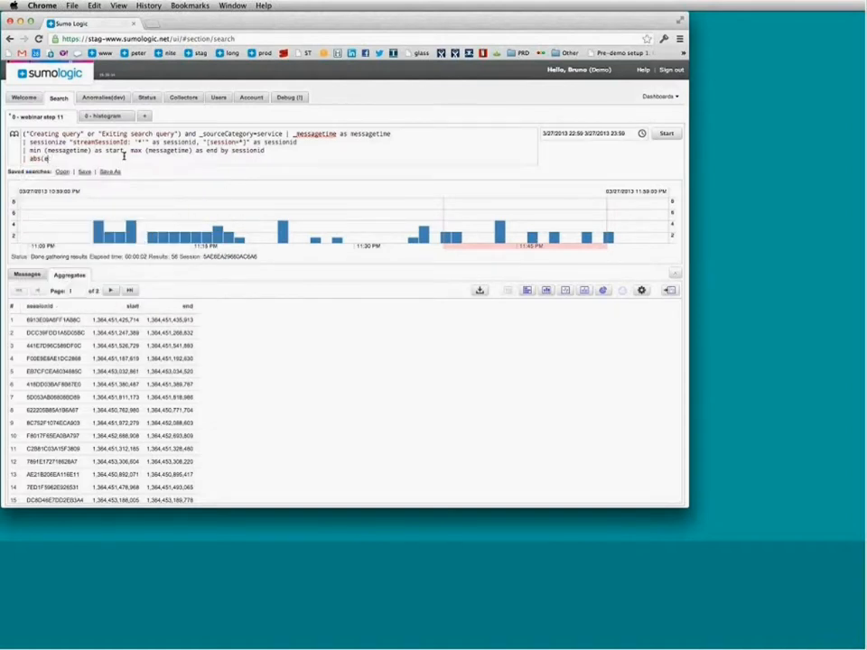
text(nd-start) as durat)
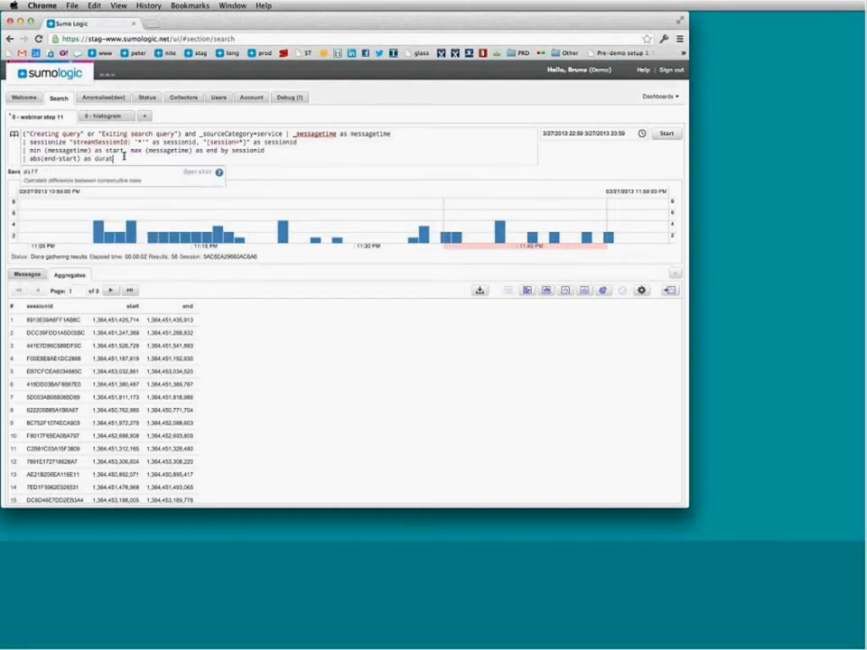
text(ion)
key(Return)
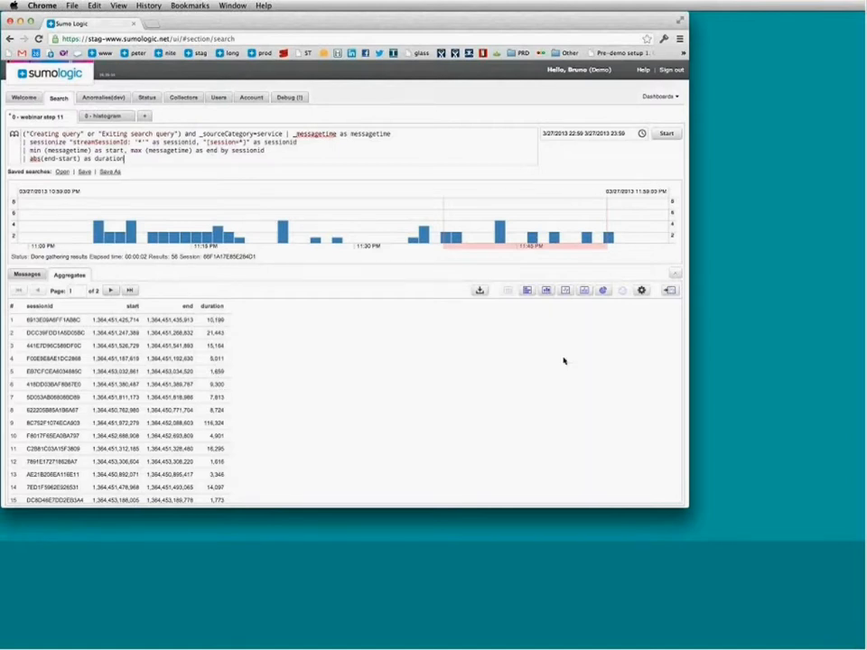
click(111, 290)
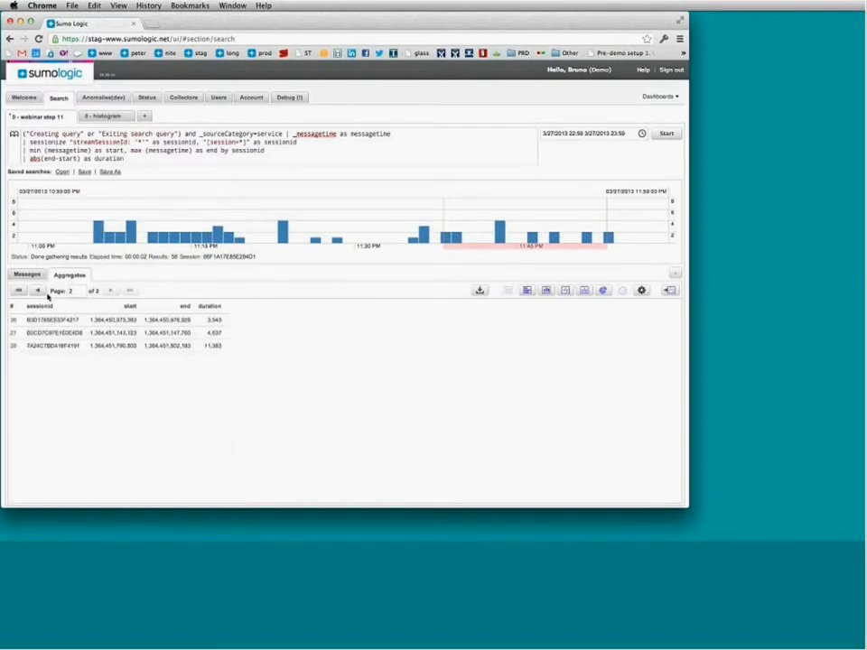
click(36, 291)
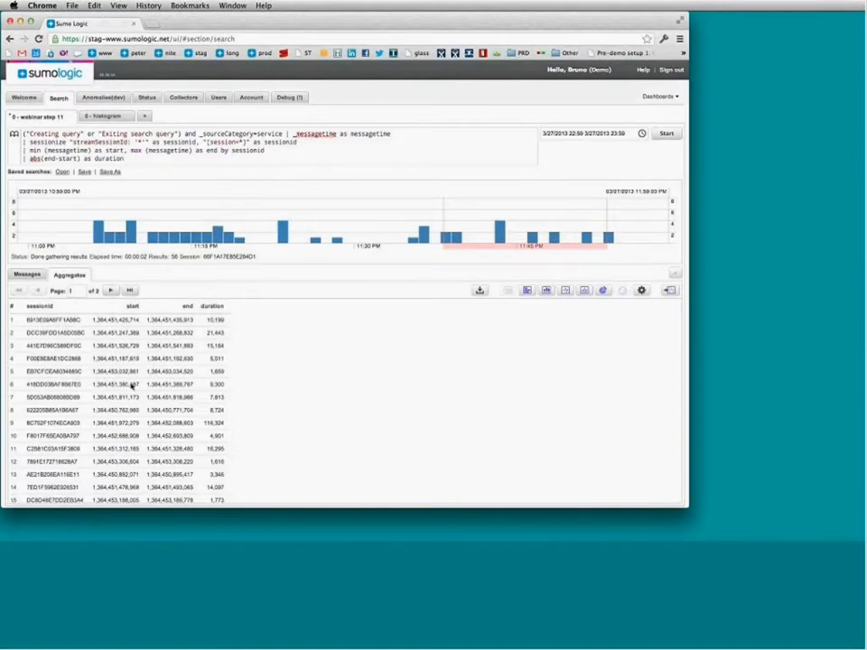
Append "| sum (duration) by sessionid" to the query, run it and display the aggregates as a column chart
click(138, 157)
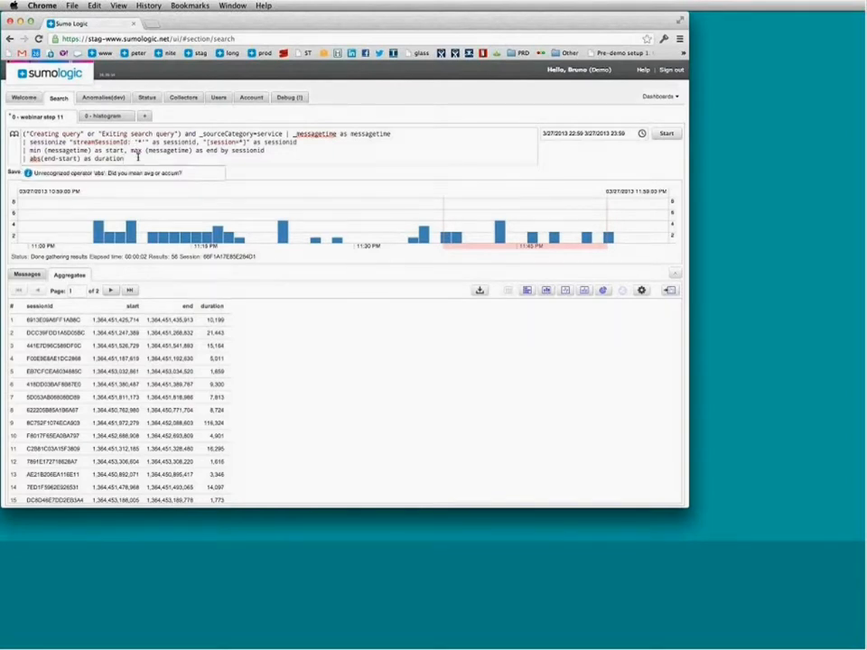
key(Return)
text(| )
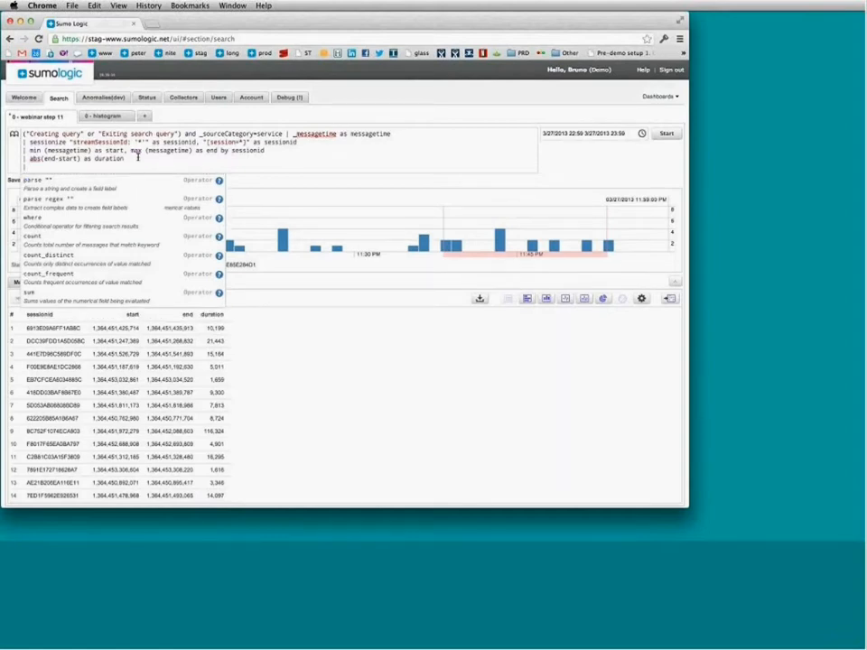
text(sum (duration))
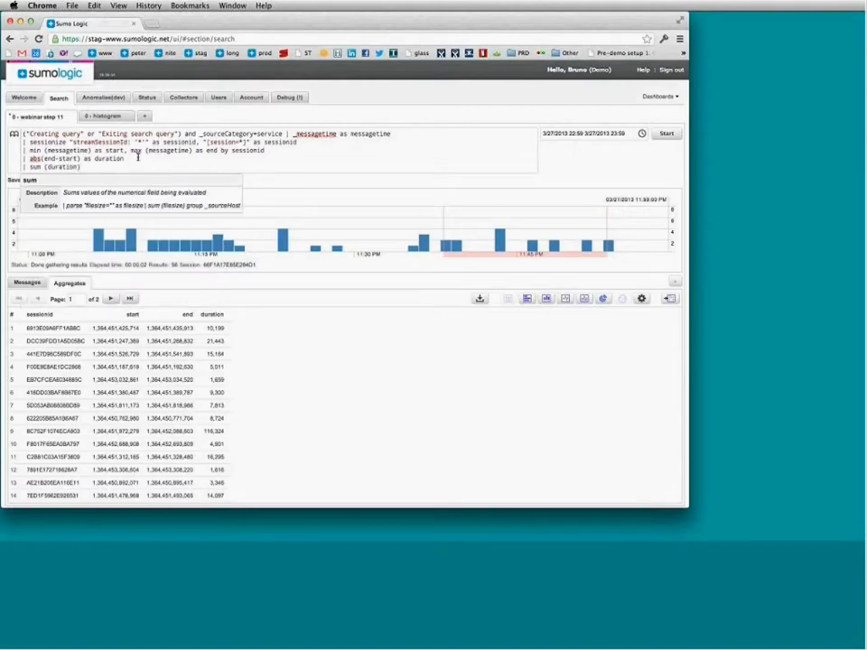
text( by sessionid)
key(Return)
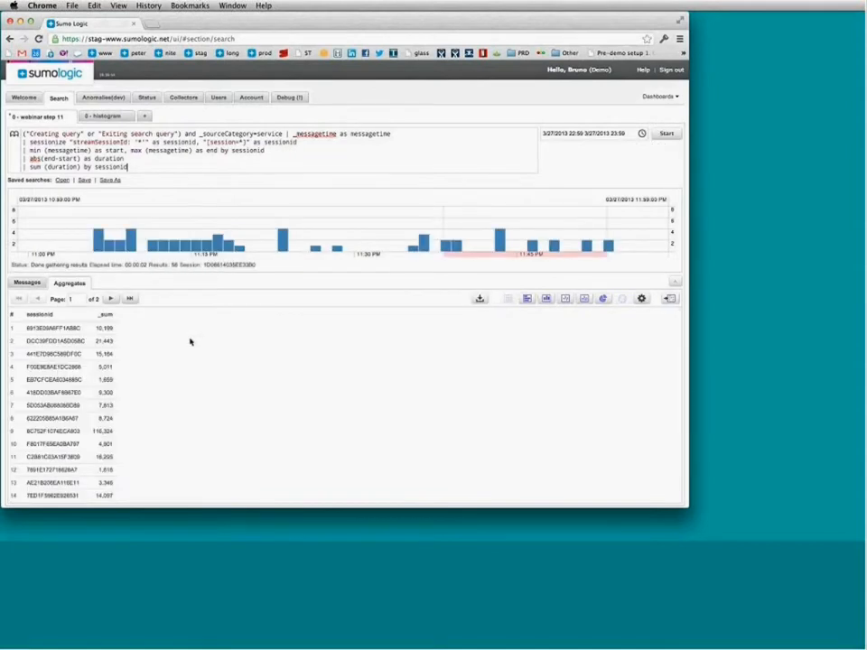
click(528, 301)
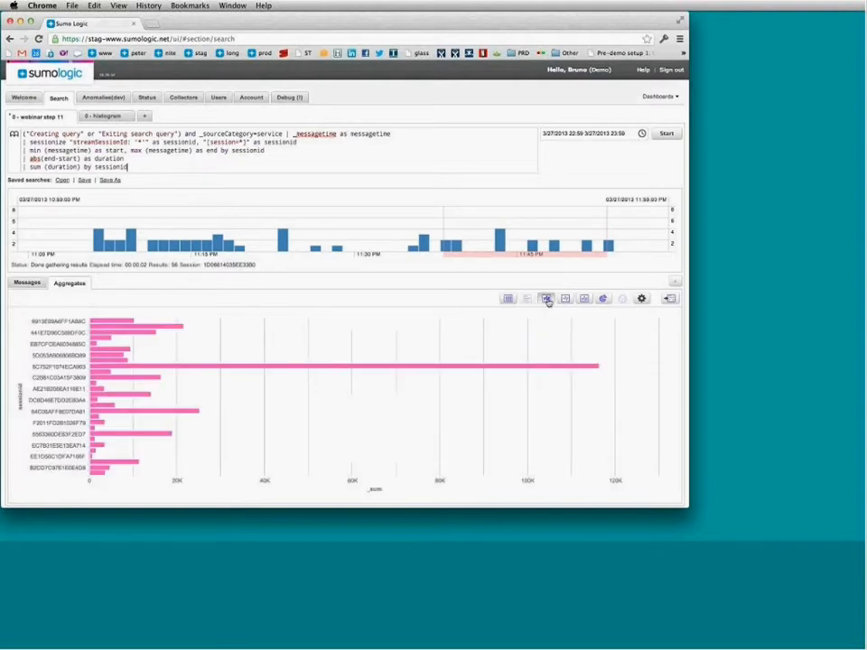
click(546, 299)
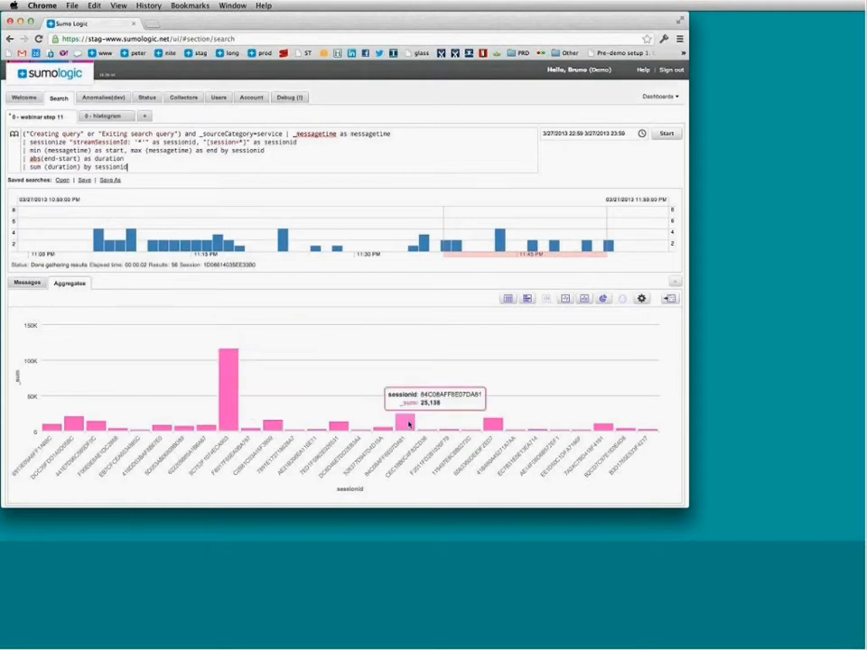
Append "| sort by duration" as the query's last line and run the search
click(140, 165)
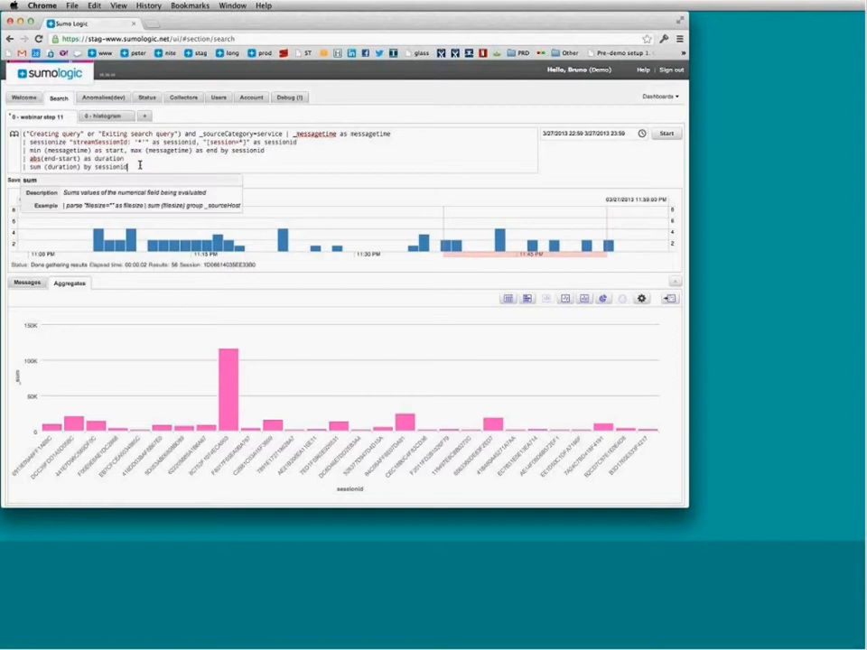
key(Return)
text(|)
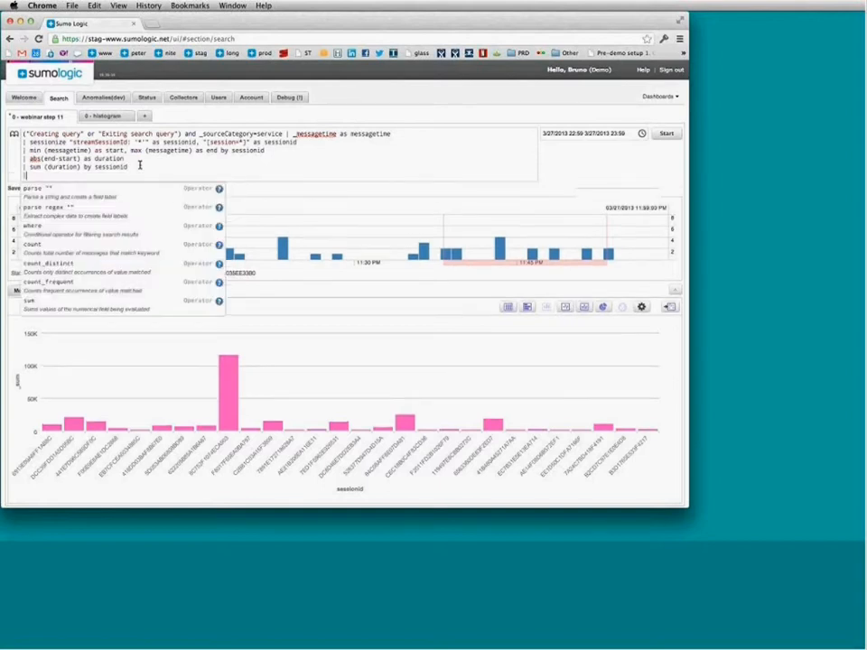
text( sort )
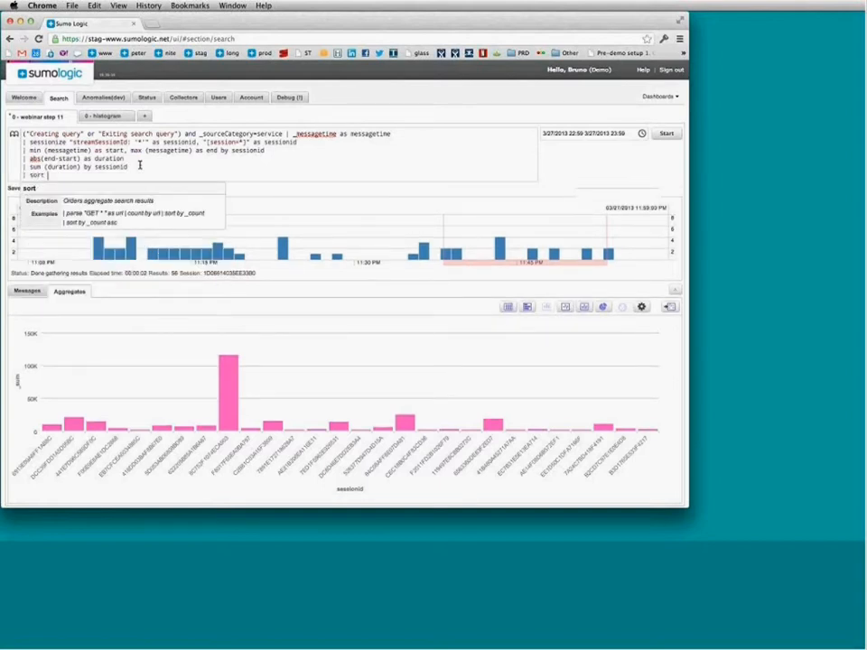
text(by duration)
key(Return)
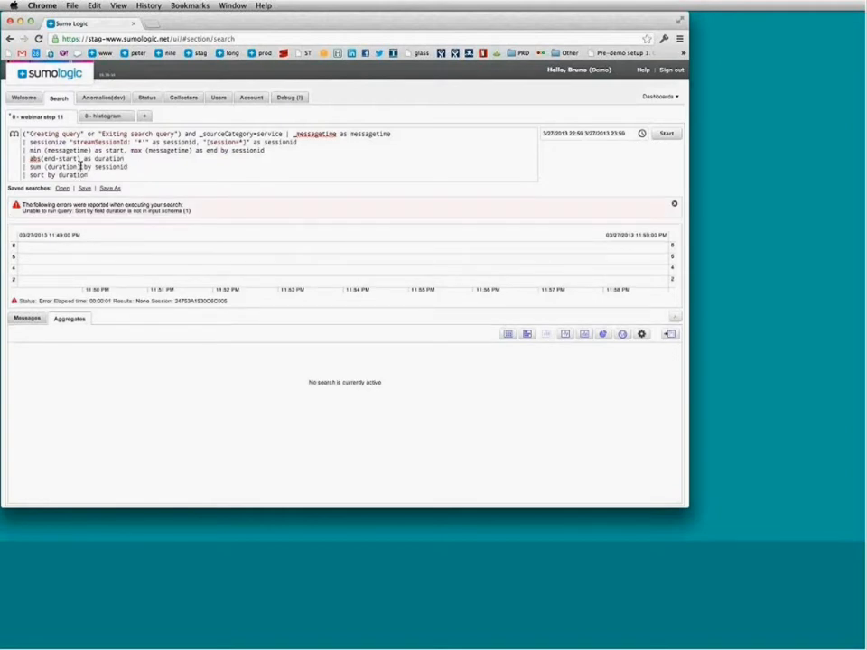
Replace the sort field in the last query line with _sum and rerun the search
double_click(59, 174)
text(_sum)
key(Return)
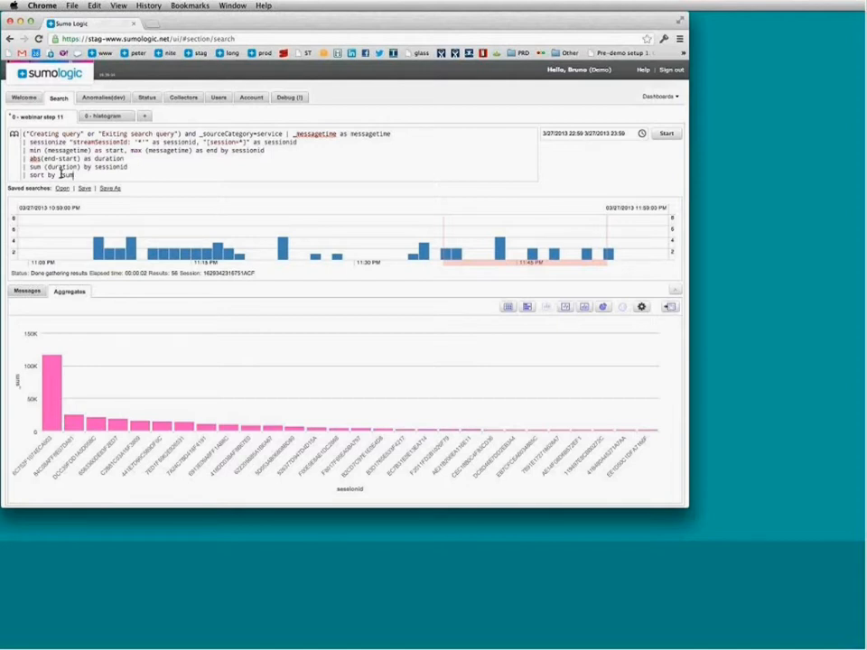
Switch to the "0 - histogram" search and examine the query line that rounds duration into buckets of 100 and counts them
click(90, 118)
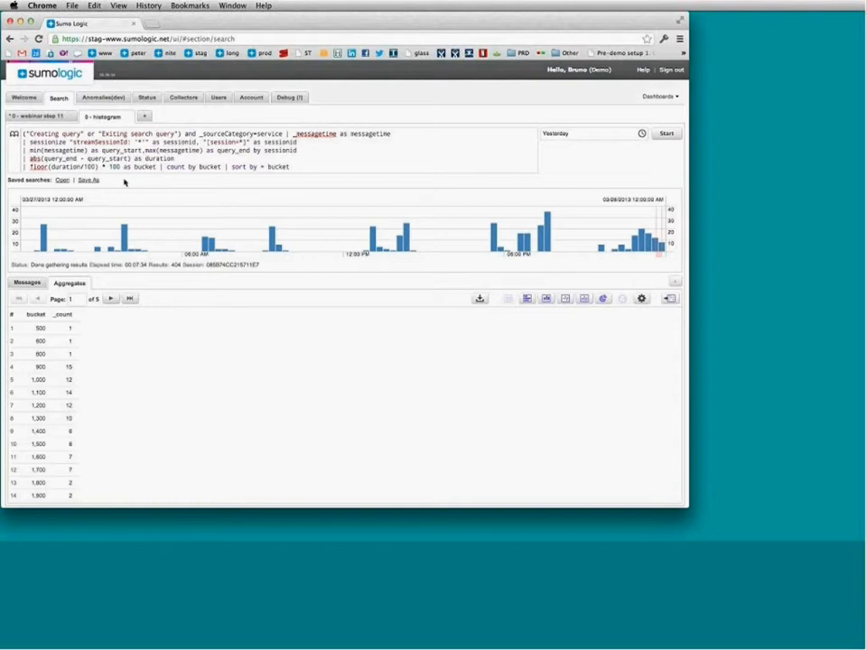
double_click(64, 168)
triple_click(63, 168)
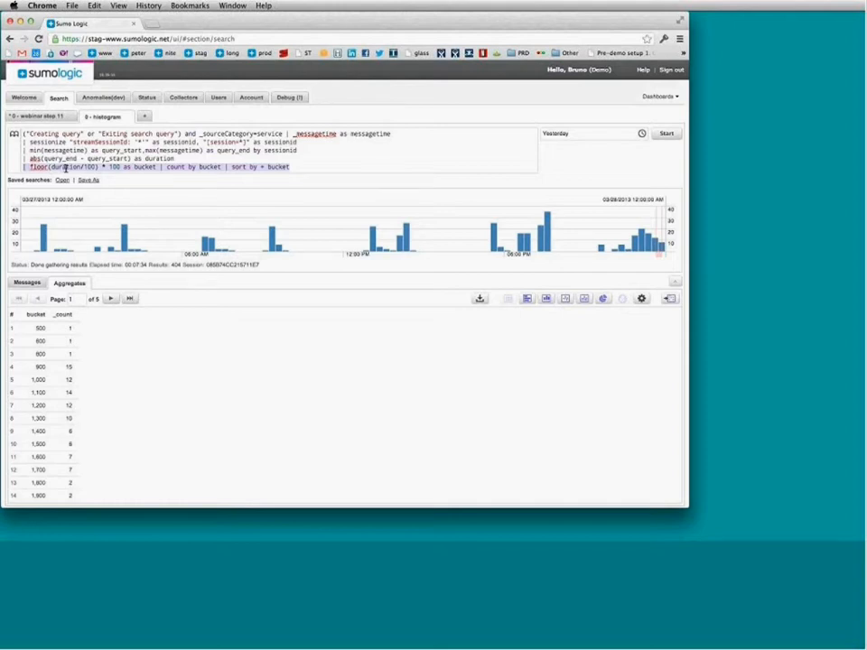
click(31, 168)
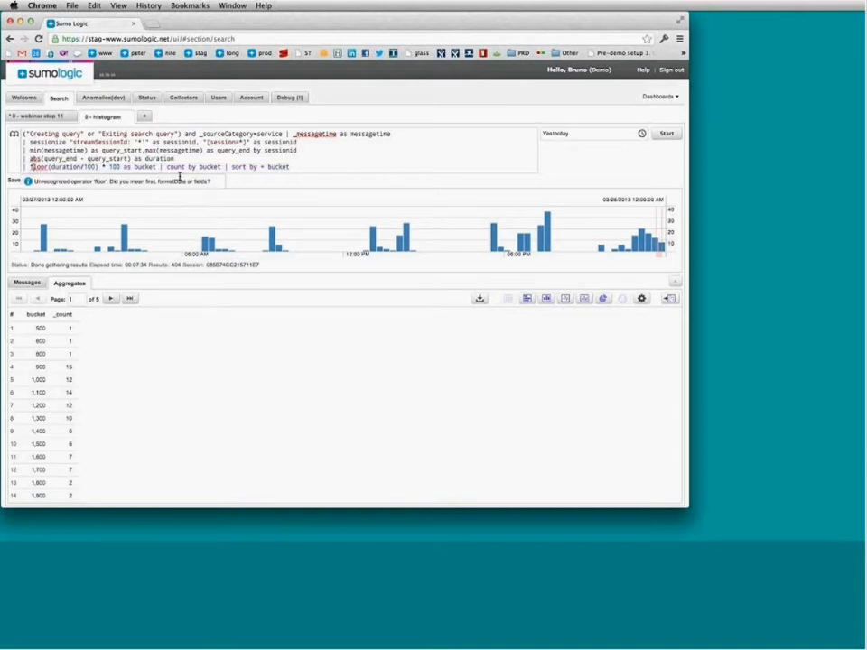
Display the histogram search's bucket counts as a column chart and point out the floor(duration/100) expression in the query
click(547, 299)
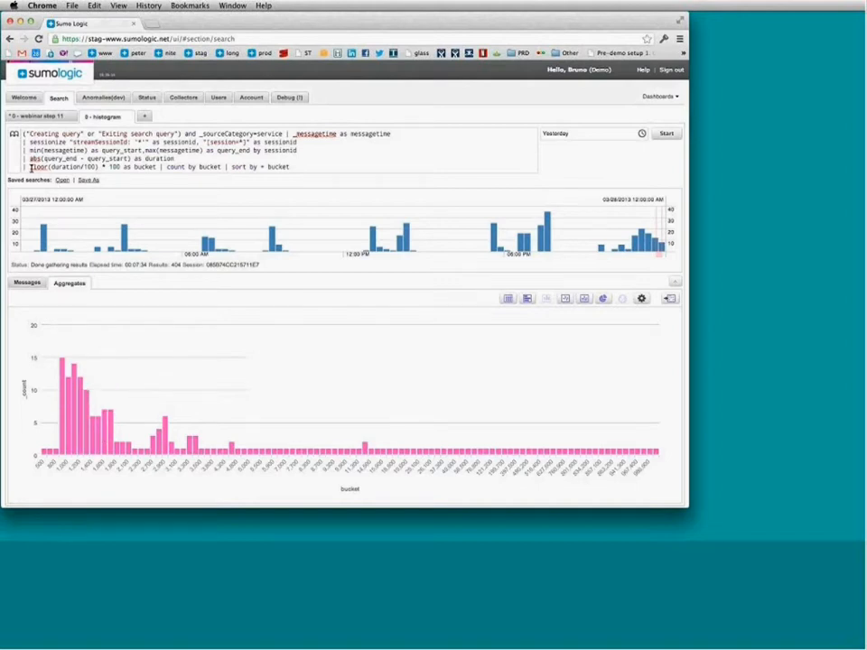
drag(30, 167, 99, 167)
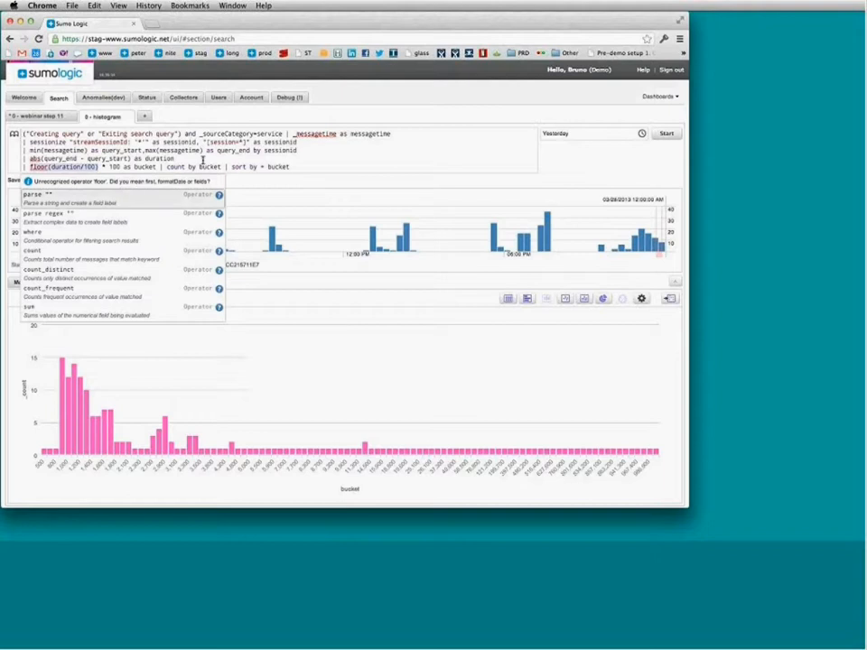
click(85, 167)
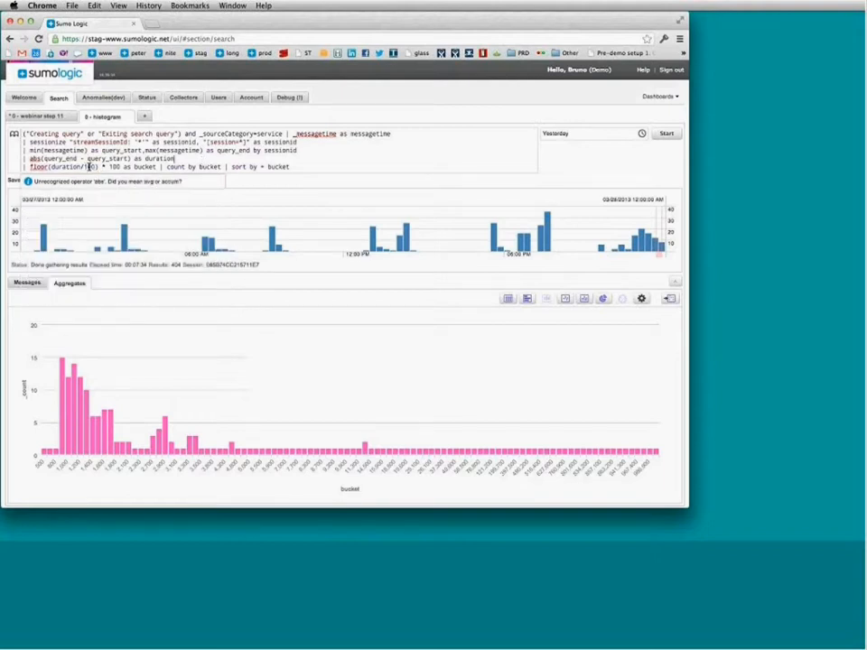